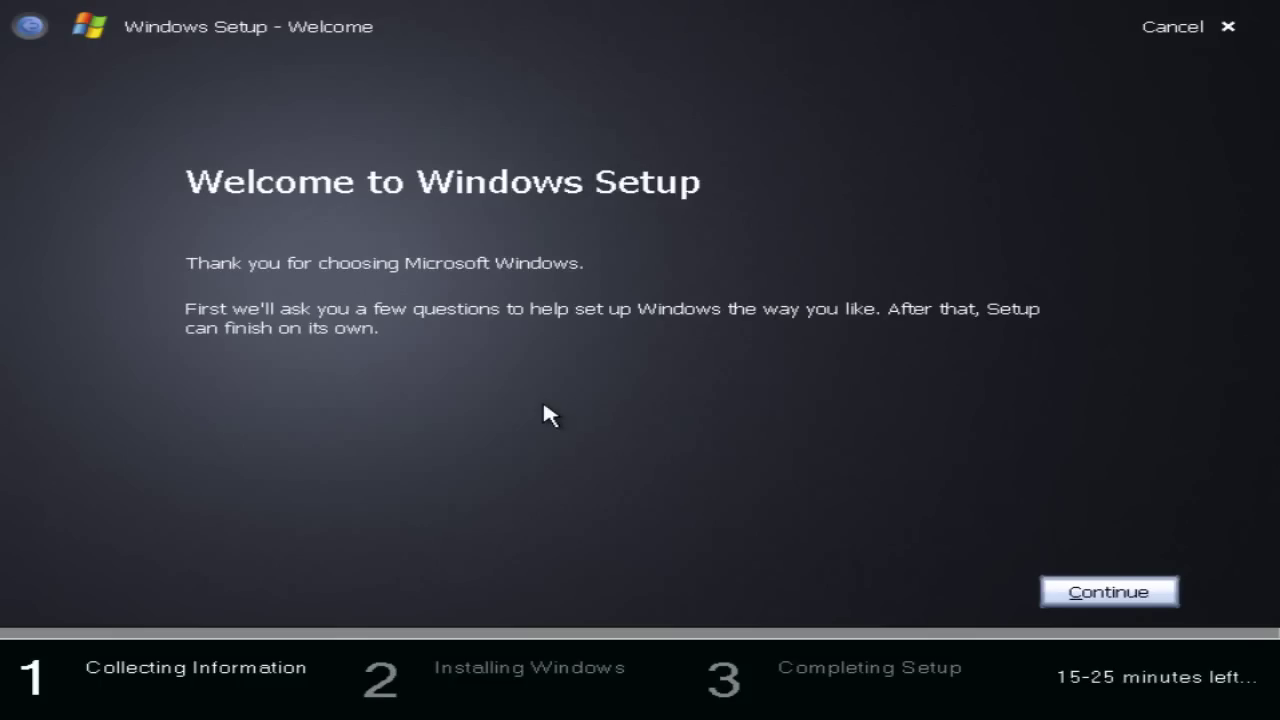
# Enter the Windows Longhorn product key and accept the licence terms.
pyautogui.click(1080, 594)
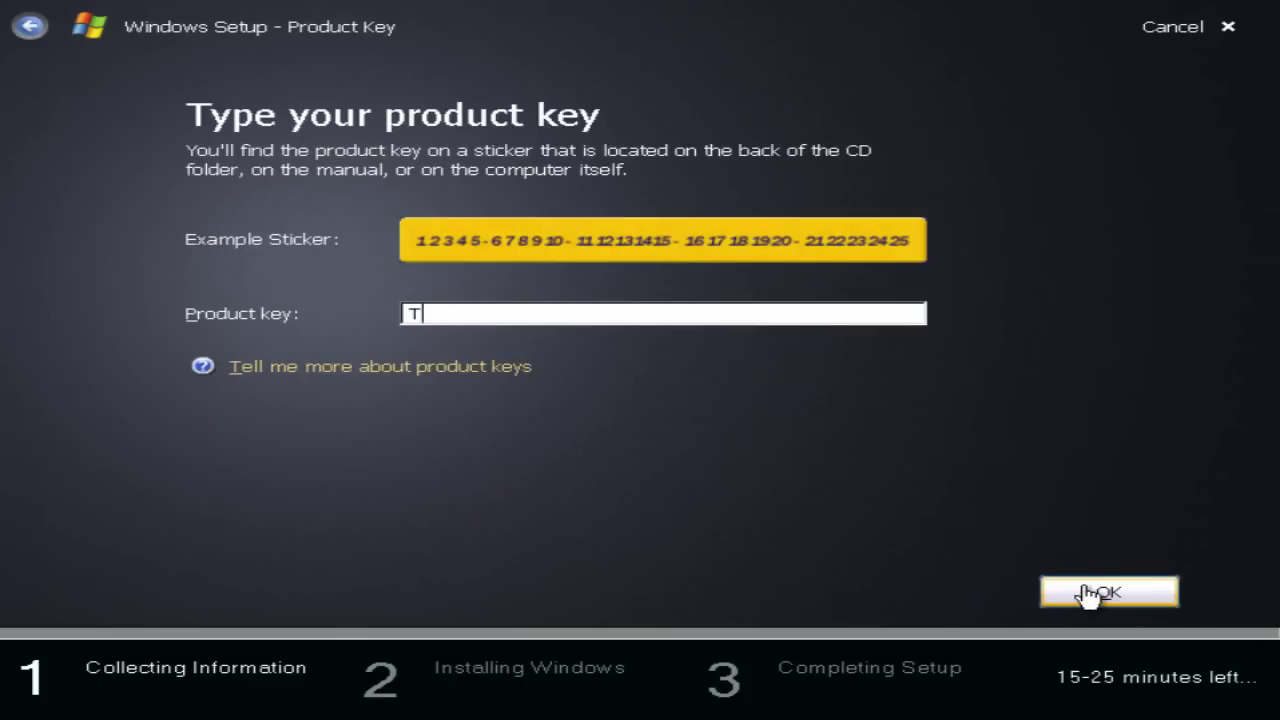
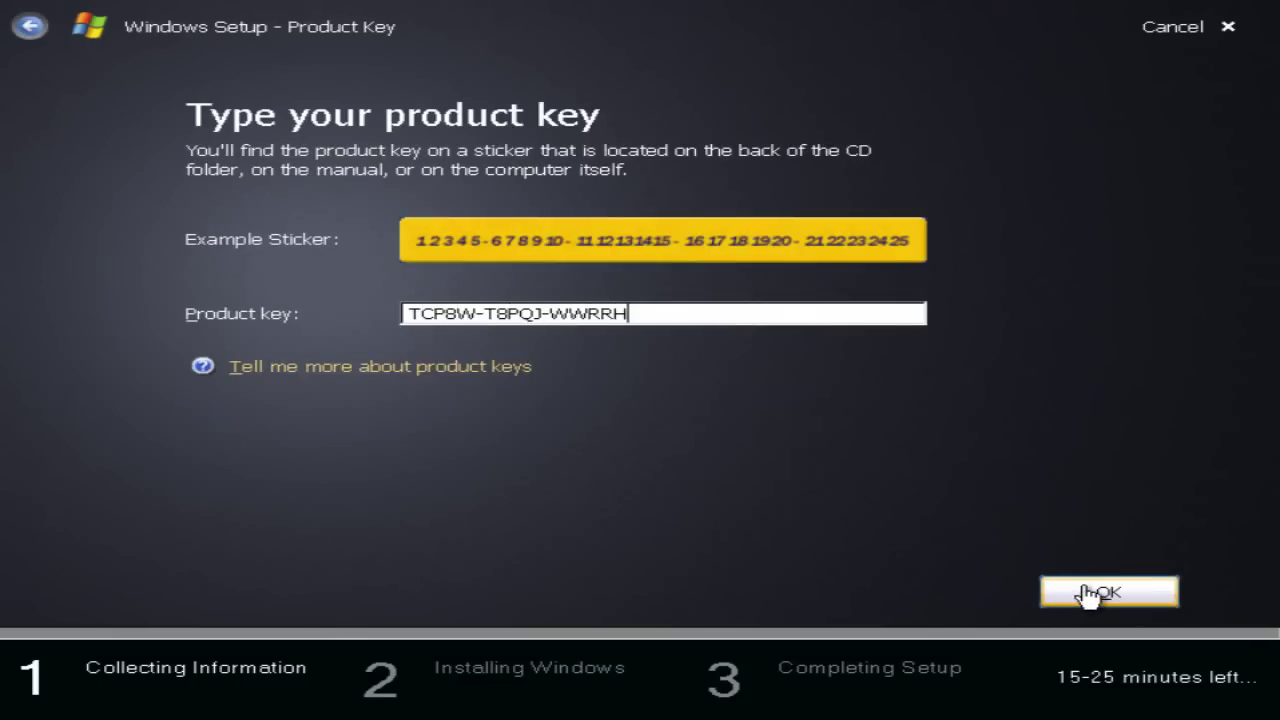
pyautogui.click(1086, 594)
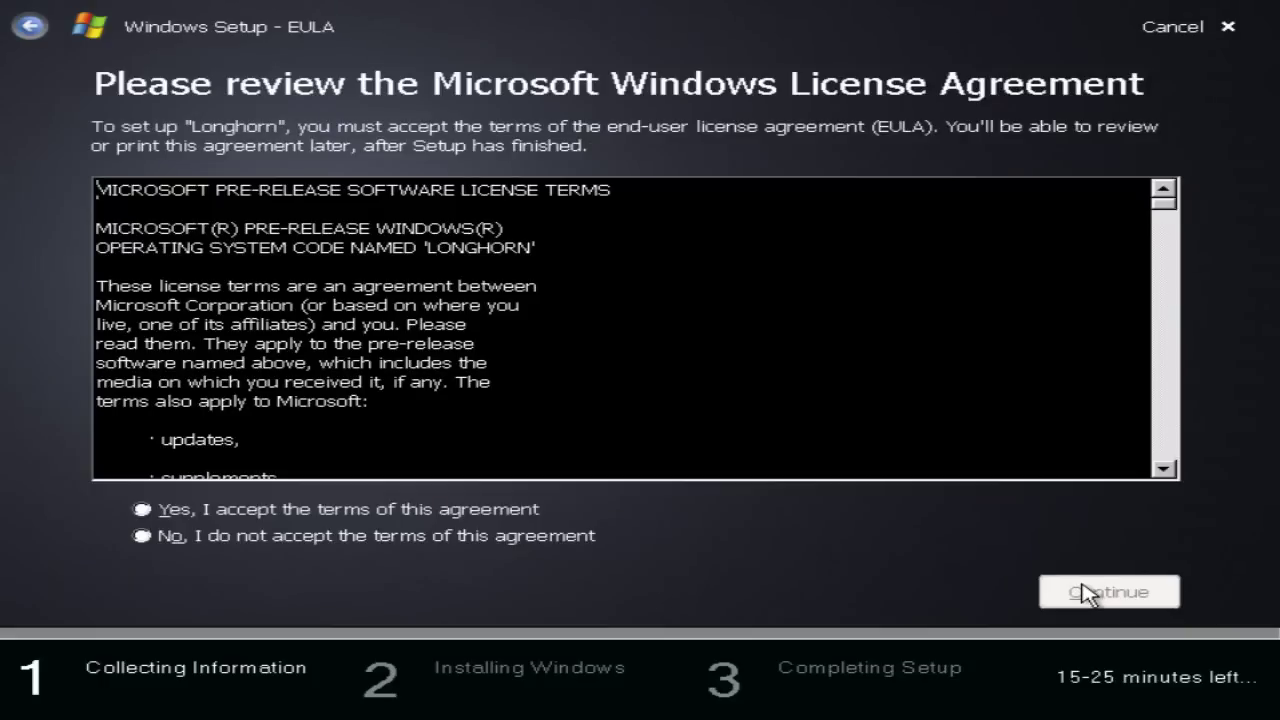
pyautogui.click(512, 514)
# Choose Disk 0 Partition 1 (C:) as the install location and begin installing.
pyautogui.click(1055, 594)
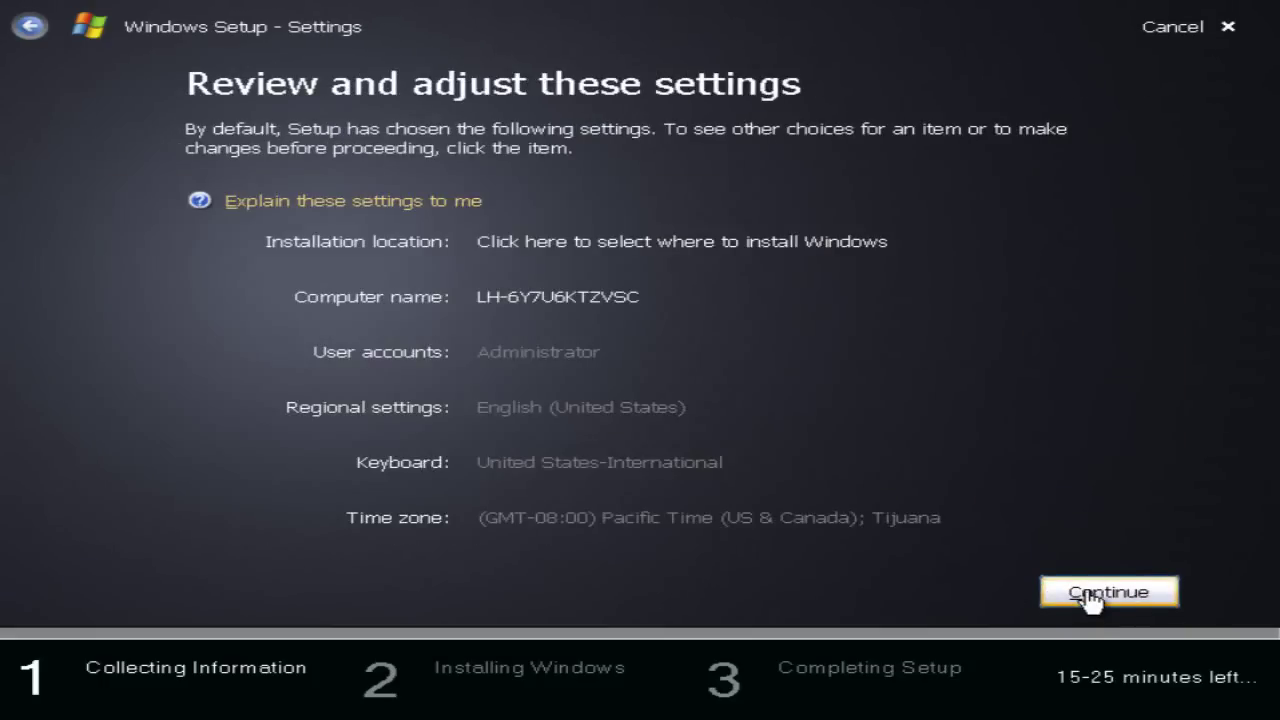
pyautogui.click(703, 274)
pyautogui.click(1095, 603)
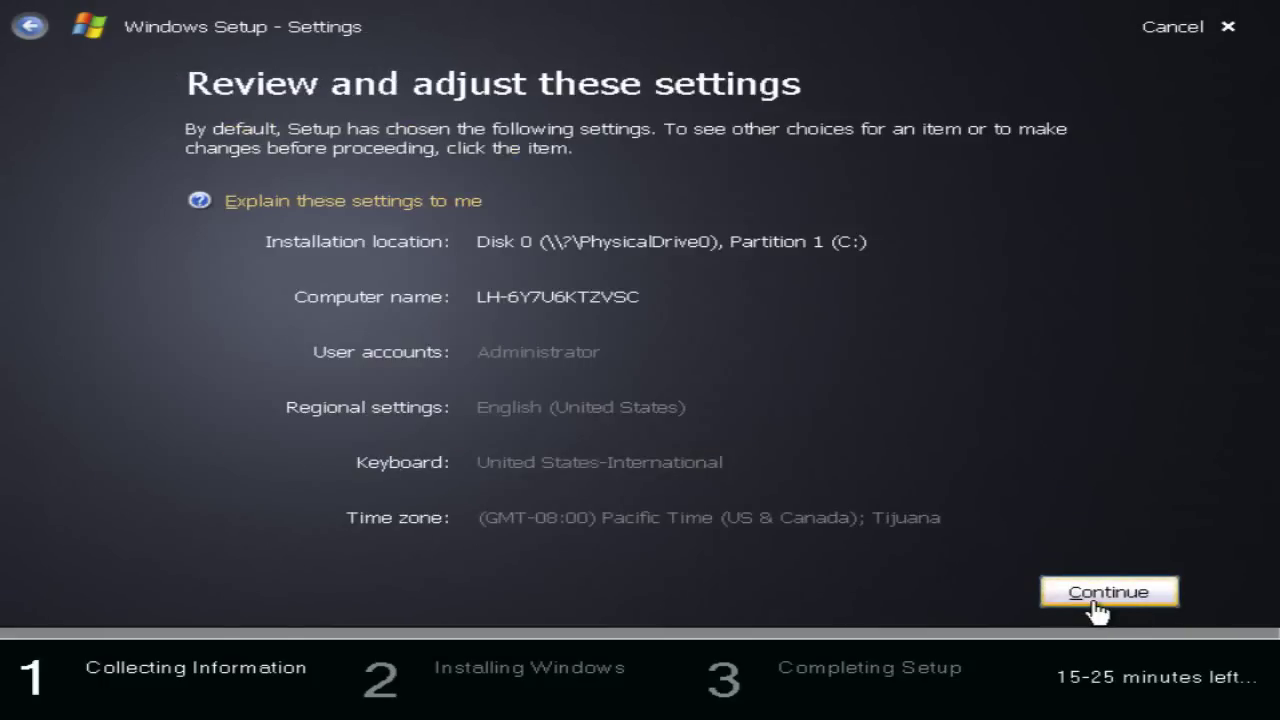
pyautogui.click(1095, 603)
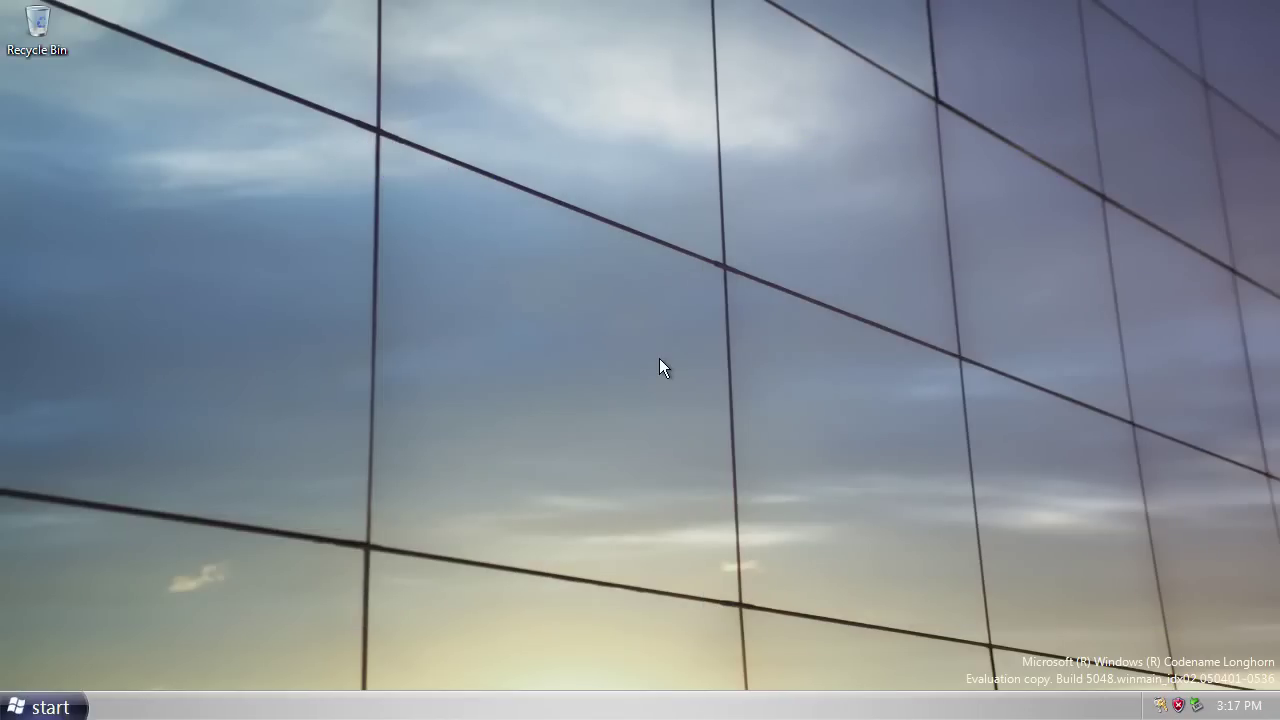
# Open Display Properties on the Desktop tab and move the window toward the centre.
pyautogui.rightClick(501, 314)
pyautogui.click(528, 452)
pyautogui.click(152, 104)
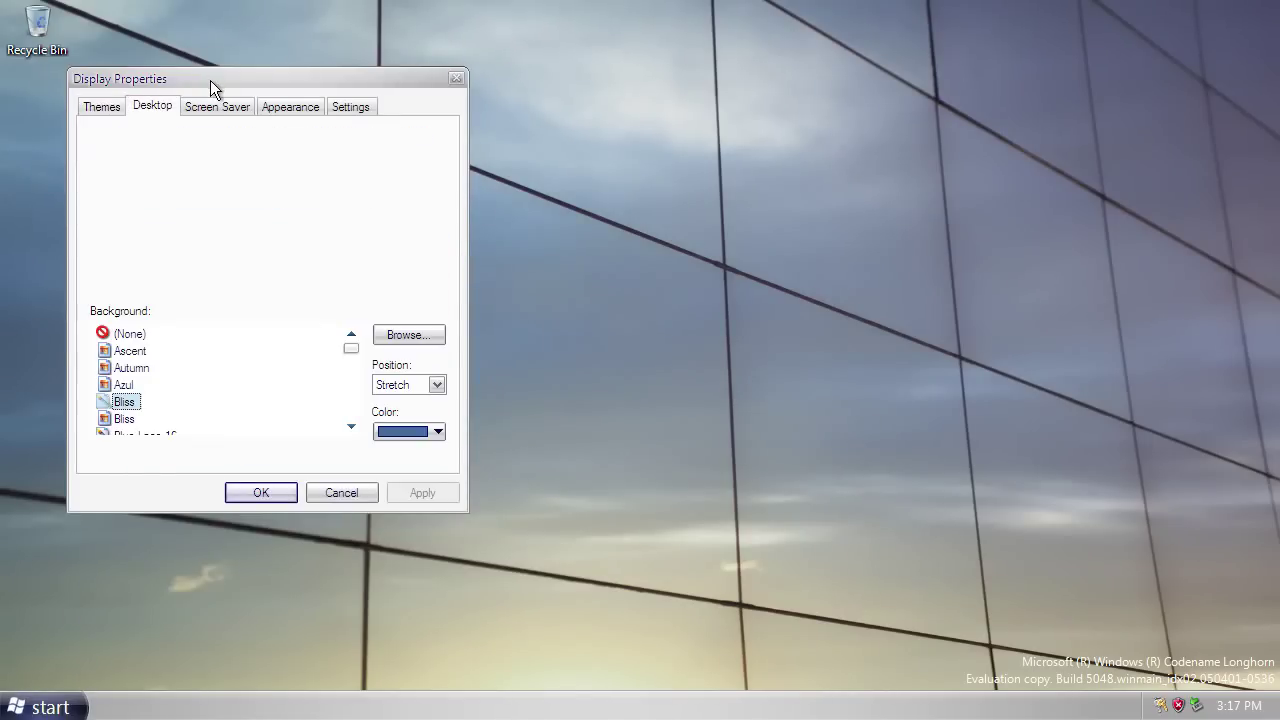
pyautogui.moveTo(210, 80); pyautogui.dragTo(440, 108)
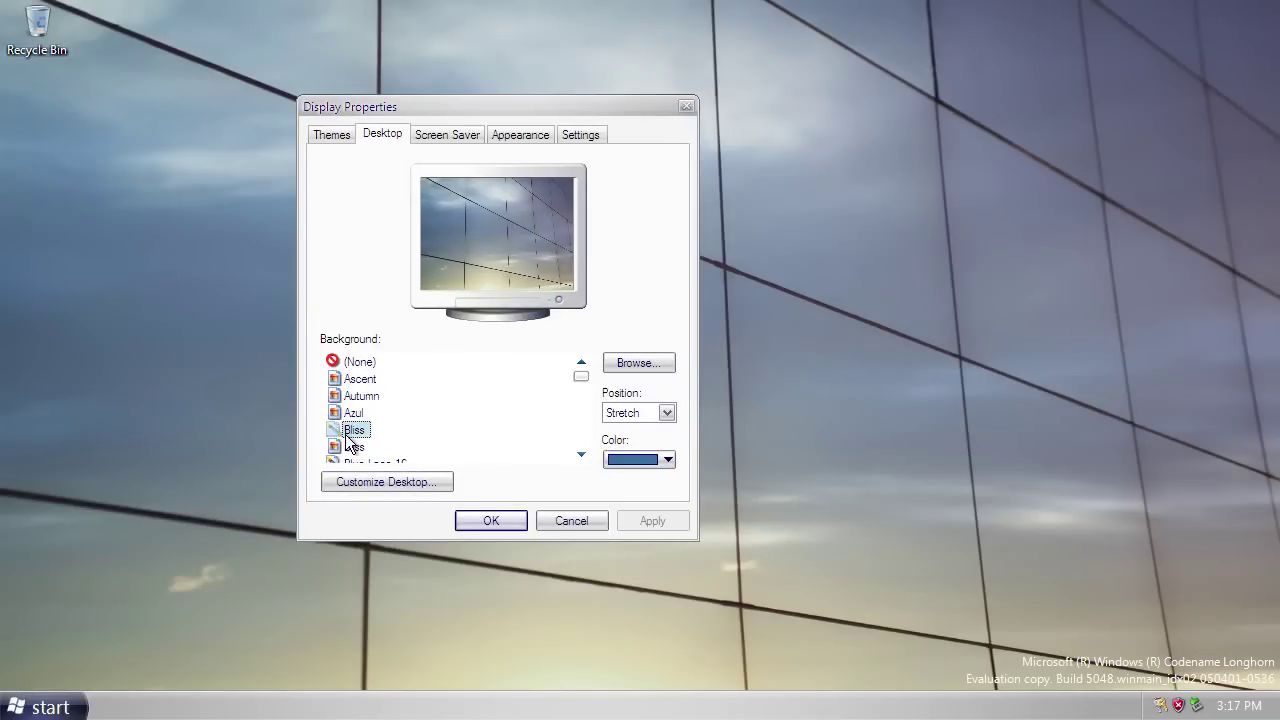
# Preview the Ascent, Autumn, Azul and both Bliss backgrounds.
pyautogui.click(360, 385)
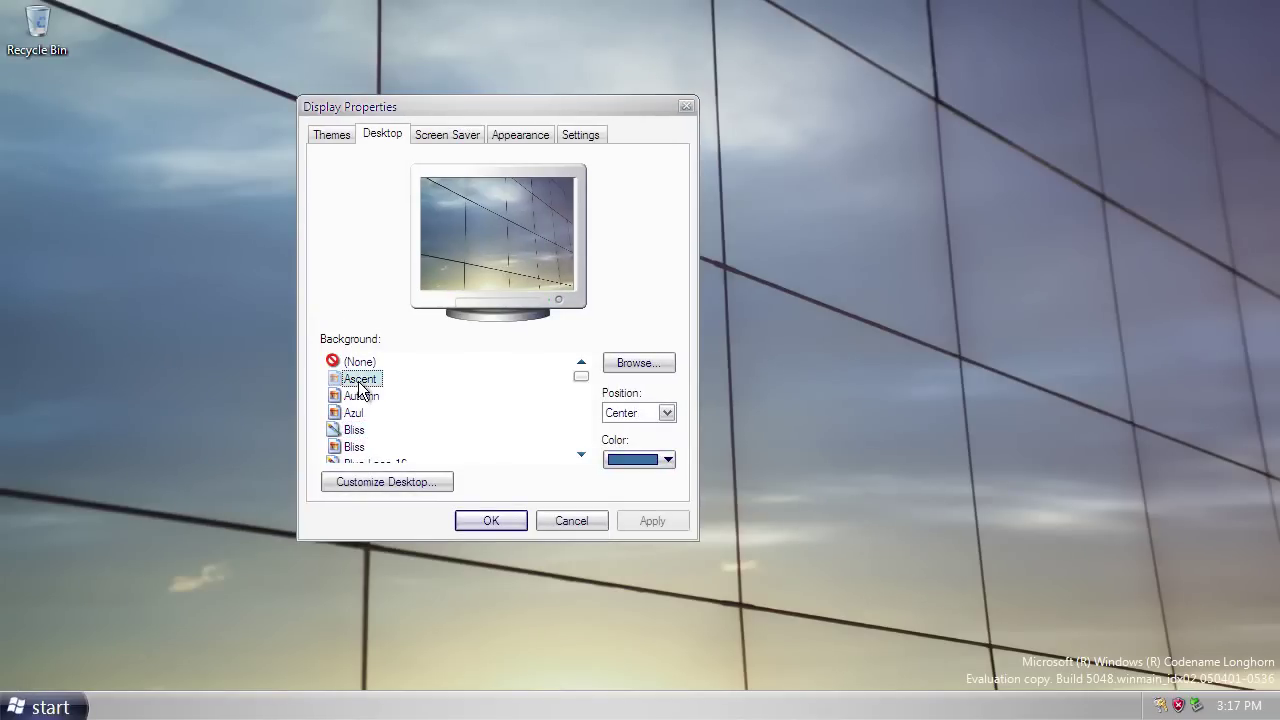
pyautogui.click(362, 397)
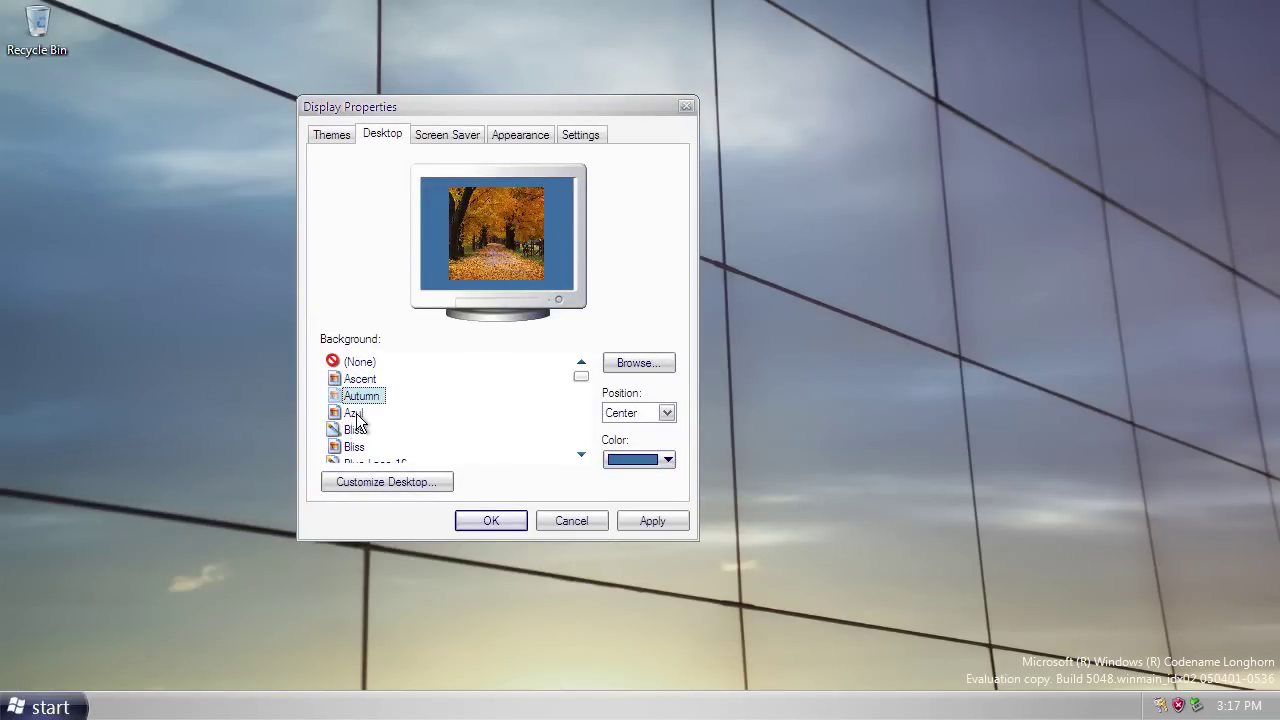
pyautogui.click(355, 413)
pyautogui.click(355, 433)
pyautogui.click(353, 446)
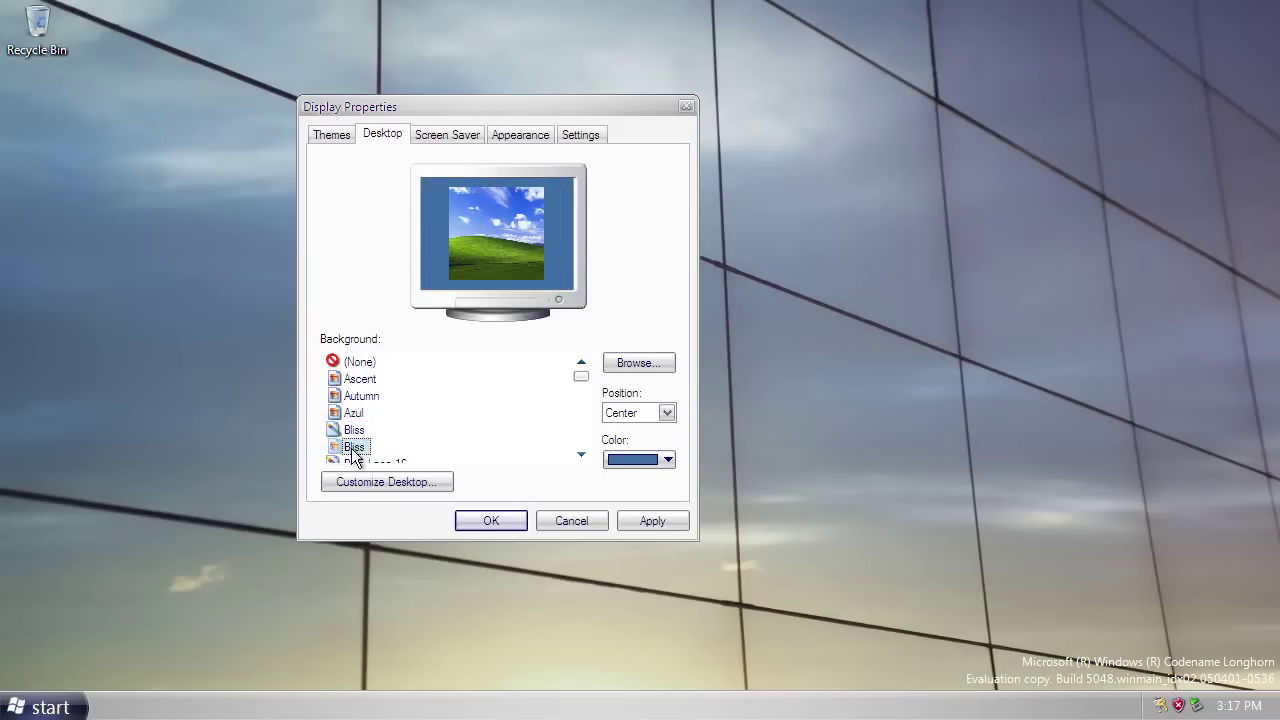
pyautogui.click(357, 431)
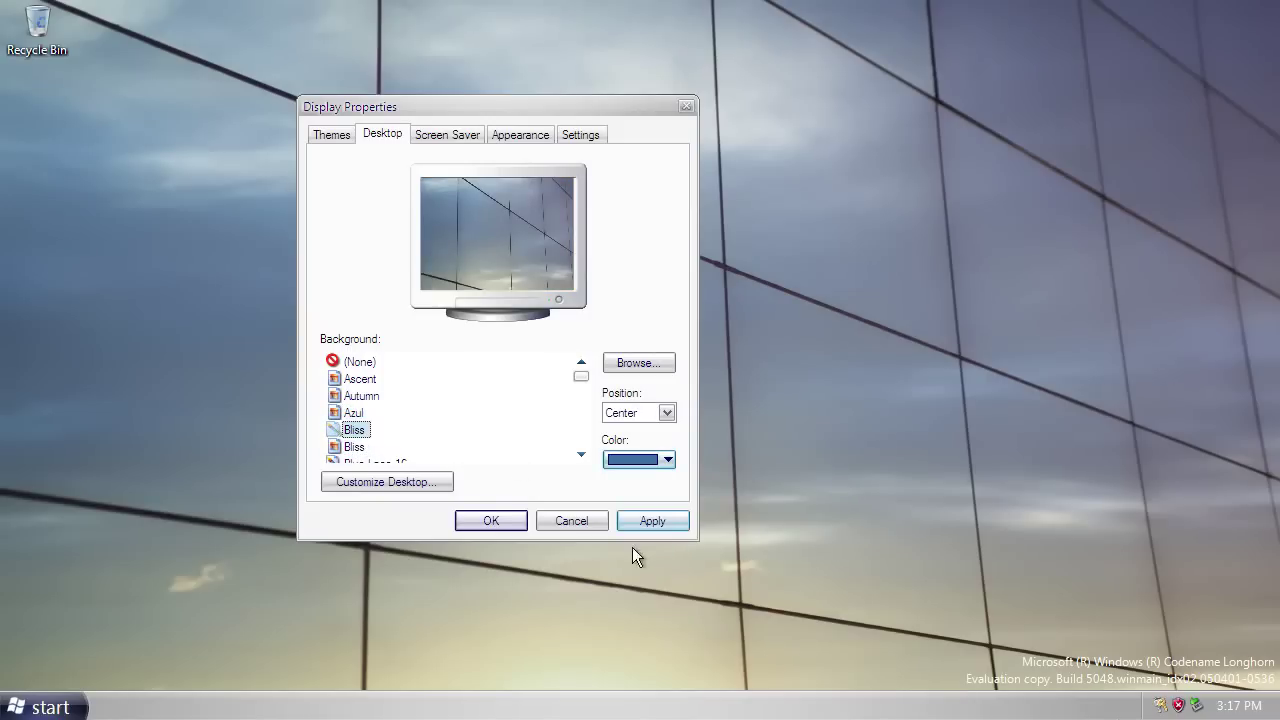
# Apply the second Bliss background with the Stretch position.
pyautogui.click(368, 448)
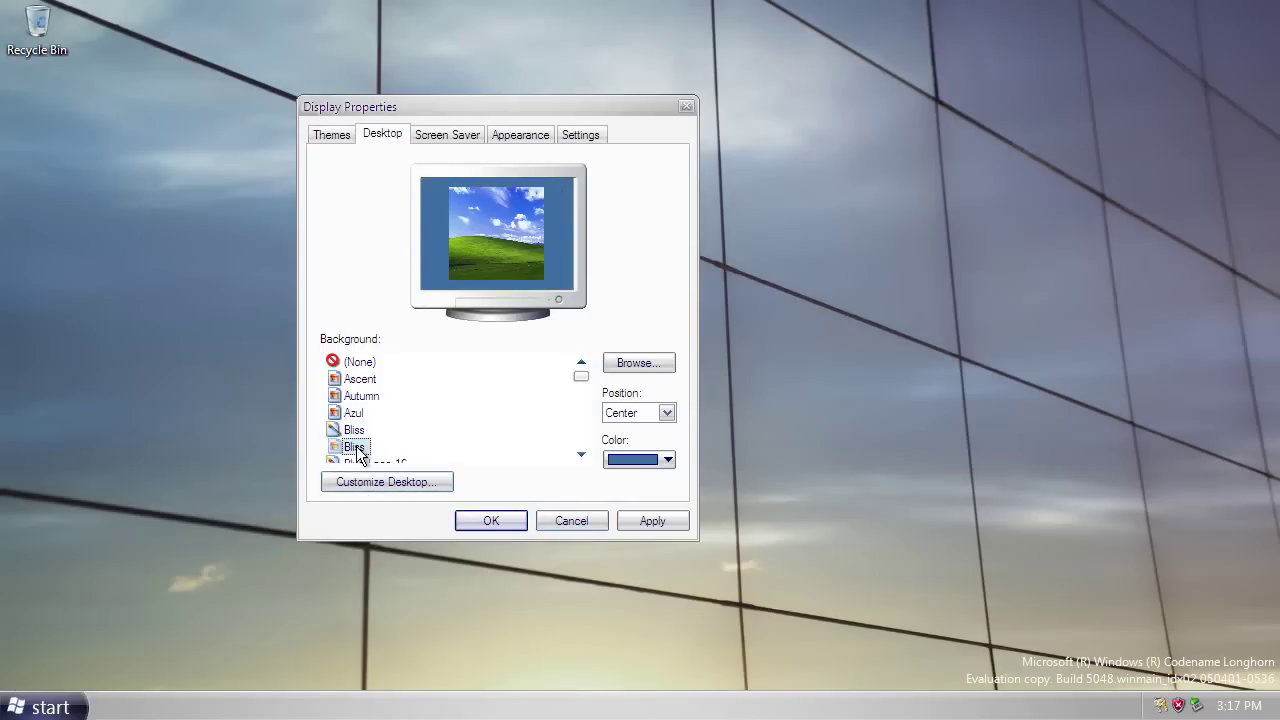
pyautogui.click(630, 412)
pyautogui.click(622, 450)
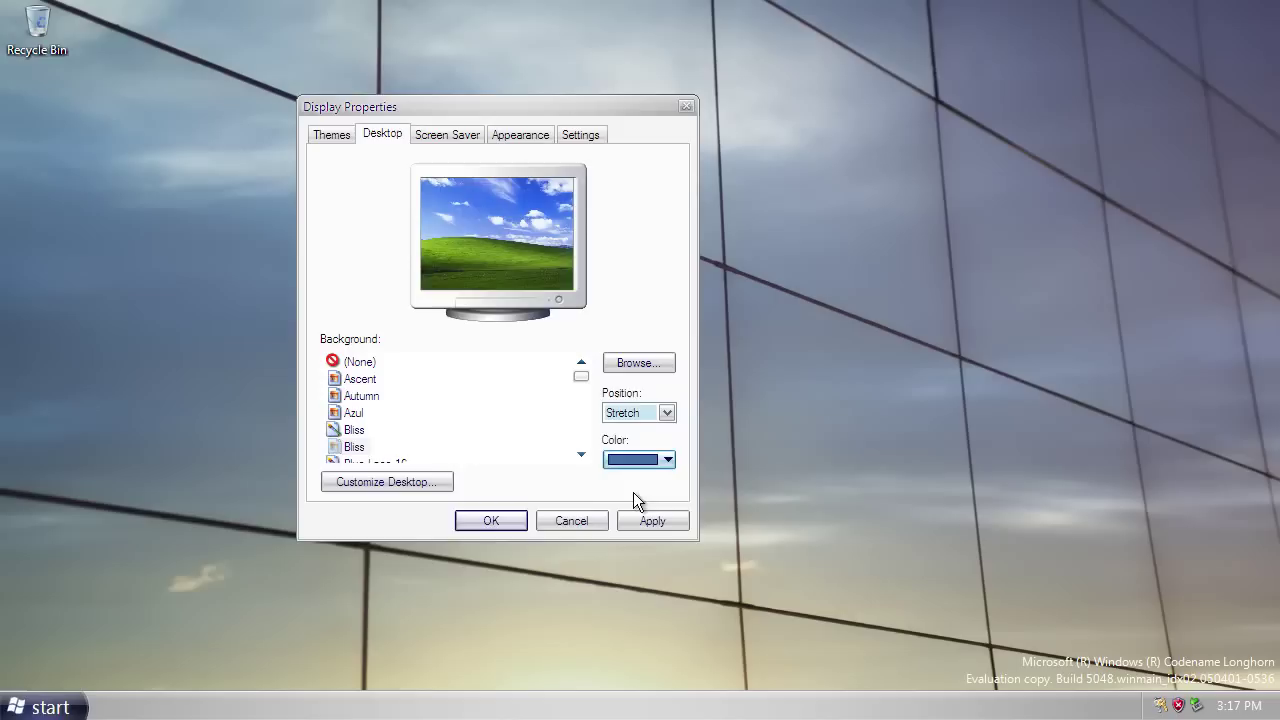
pyautogui.click(637, 521)
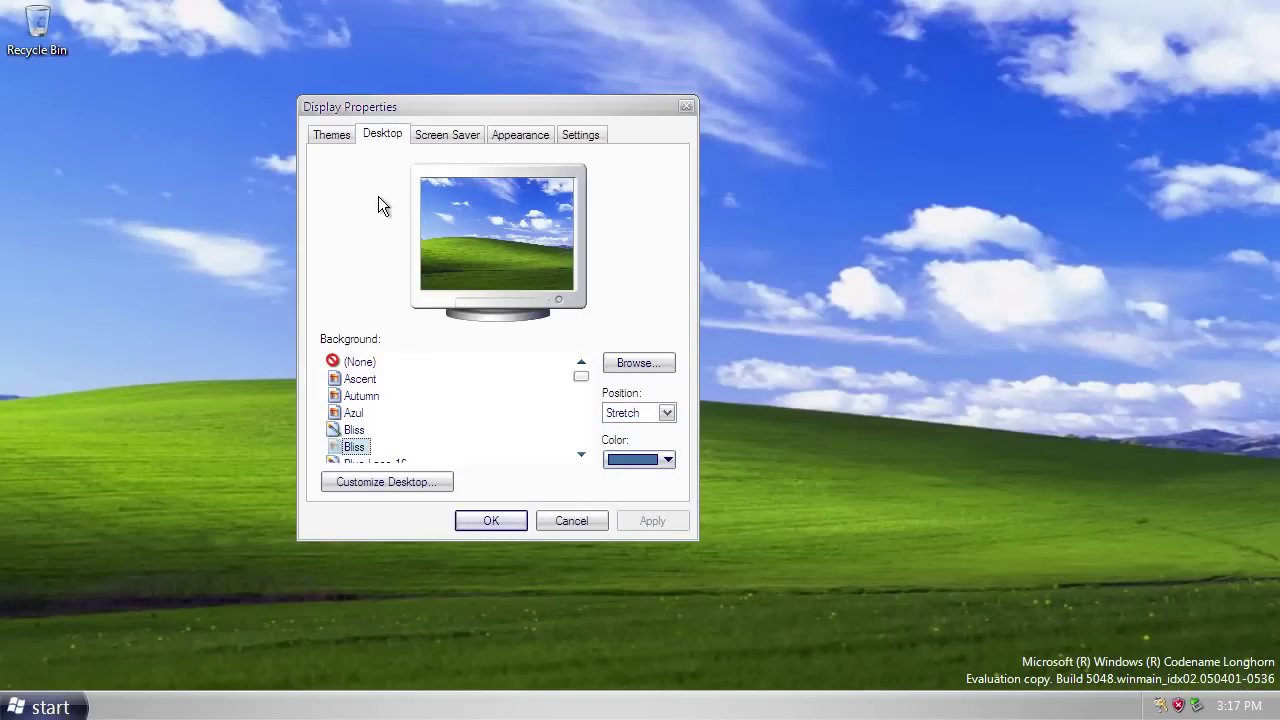
# Preview the Windows XP and Windows Classic window styles, then return to Aero.
pyautogui.click(514, 140)
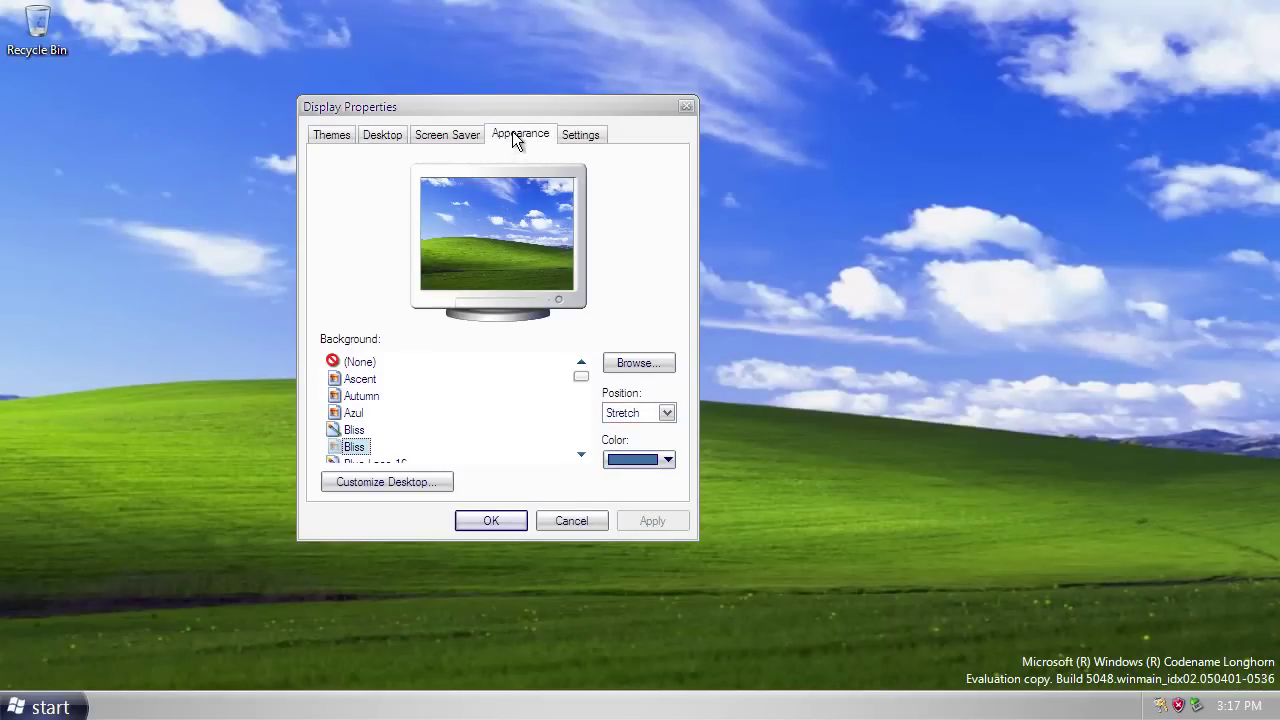
pyautogui.click(405, 386)
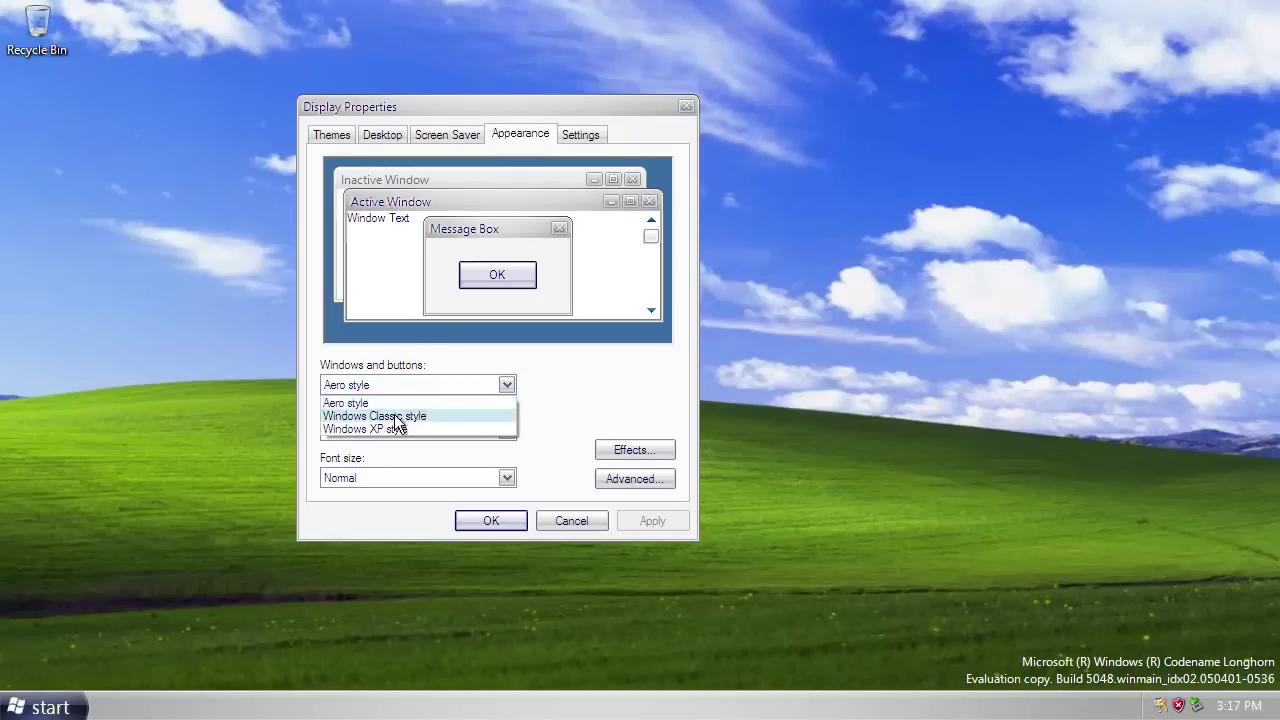
pyautogui.click(393, 430)
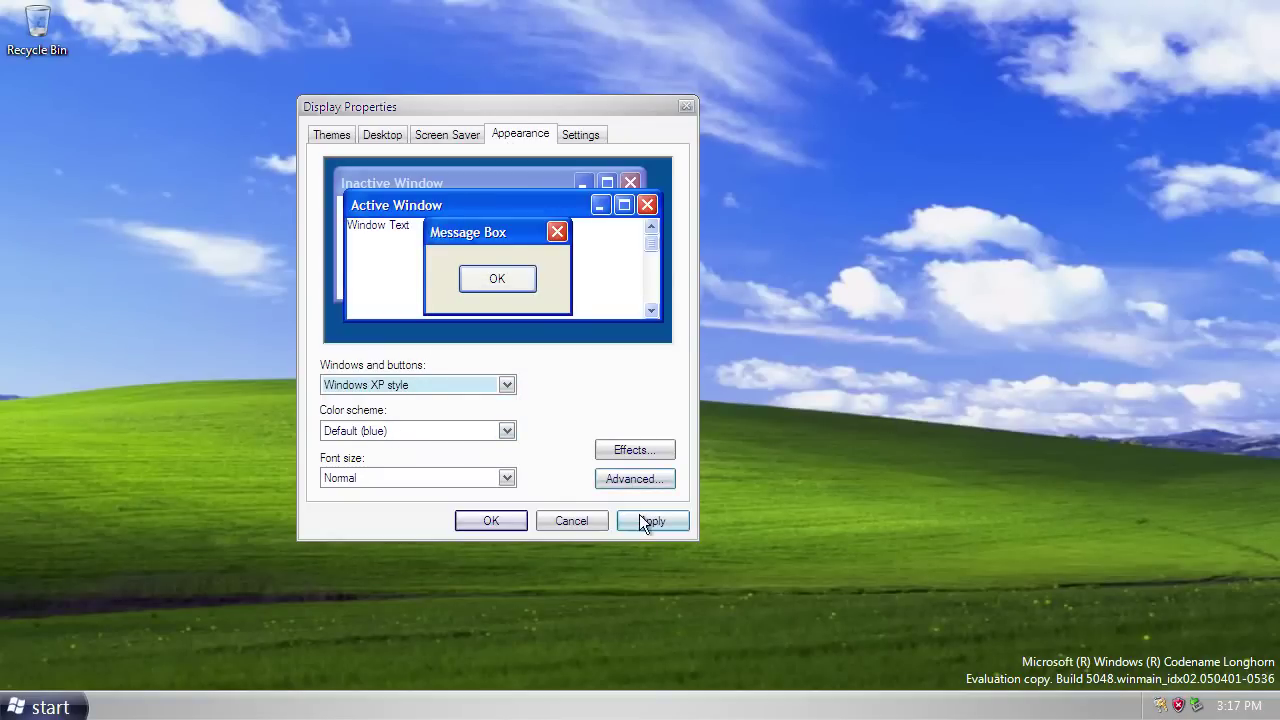
pyautogui.click(436, 384)
pyautogui.click(403, 417)
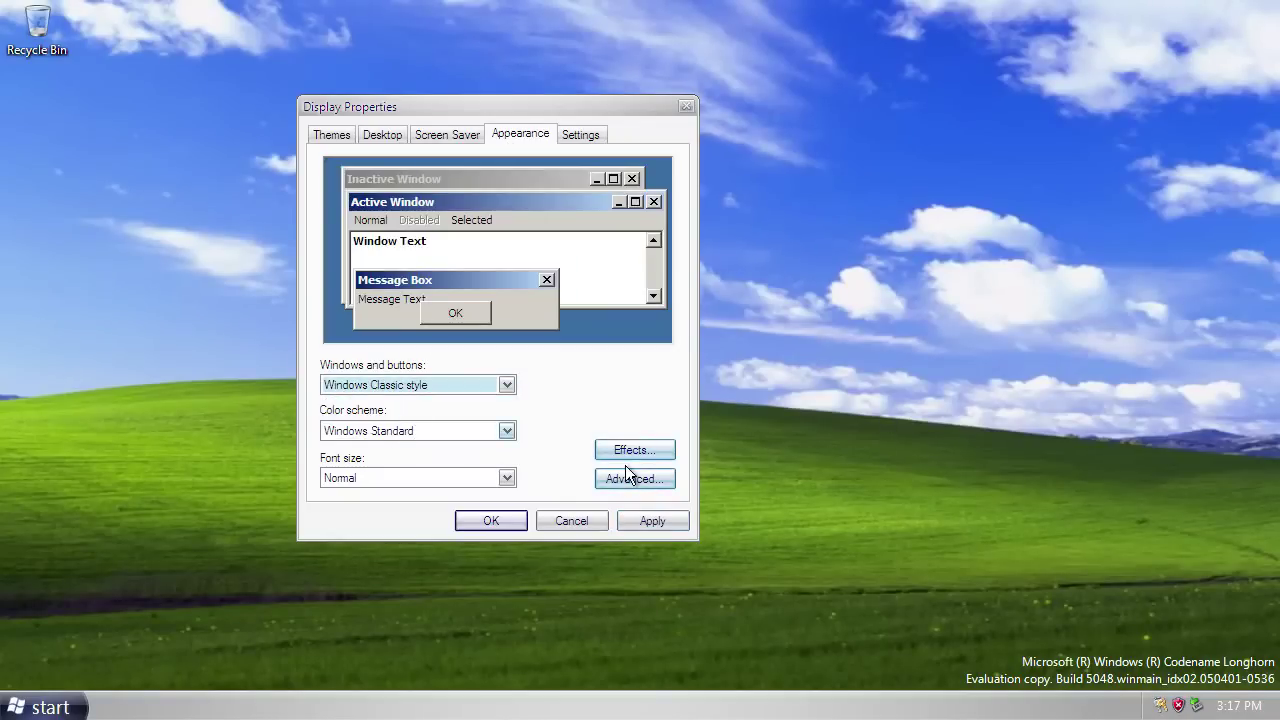
pyautogui.click(429, 384)
pyautogui.click(405, 401)
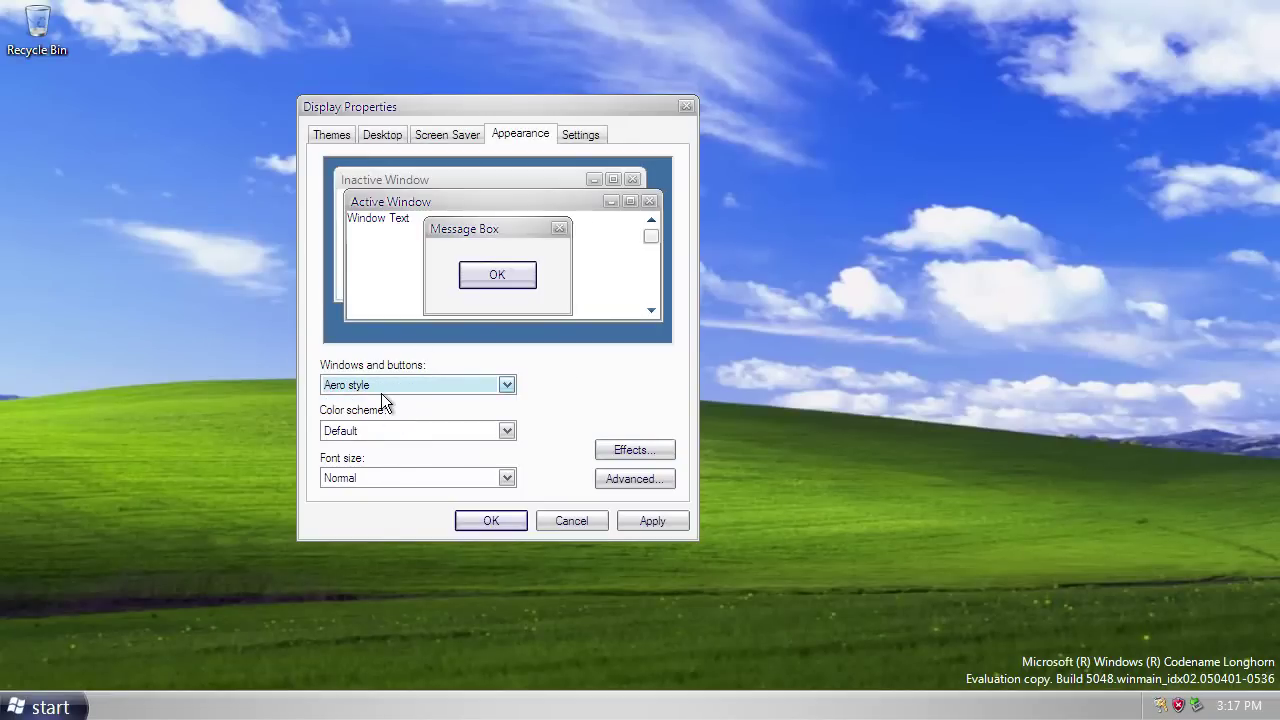
# Select the first Bliss background entry and close Display Properties with OK.
pyautogui.click(384, 135)
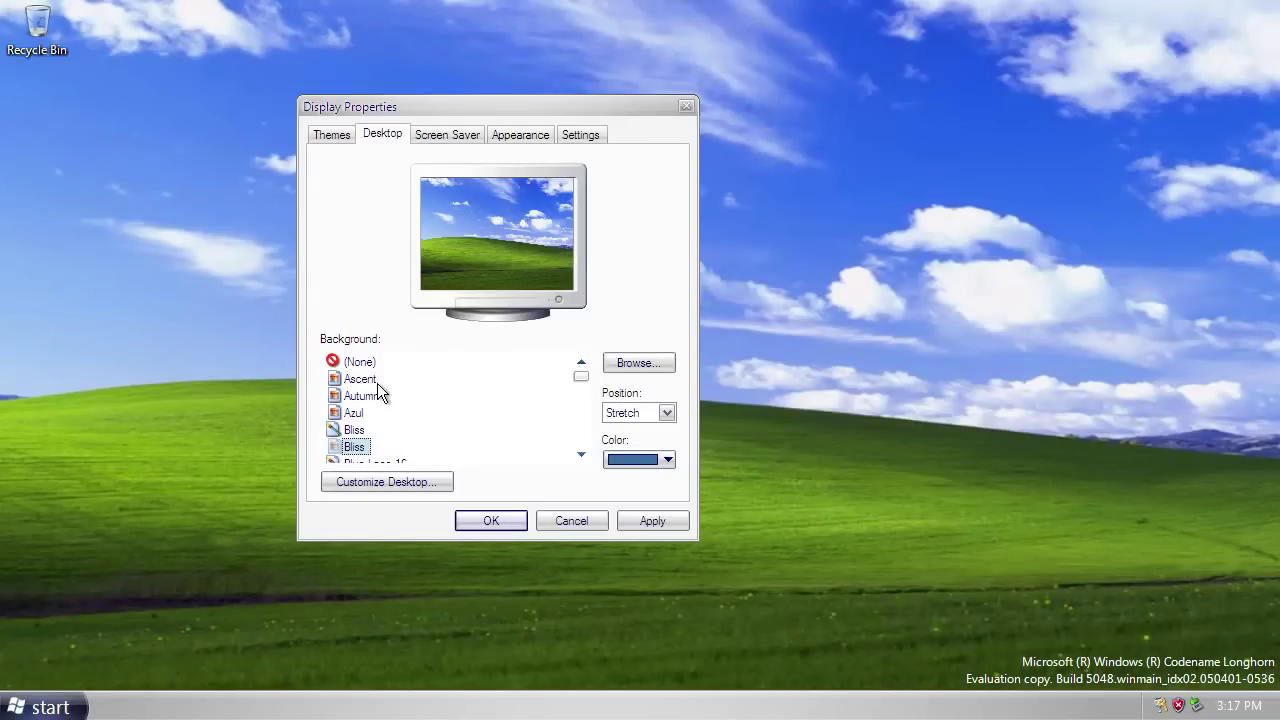
pyautogui.click(362, 428)
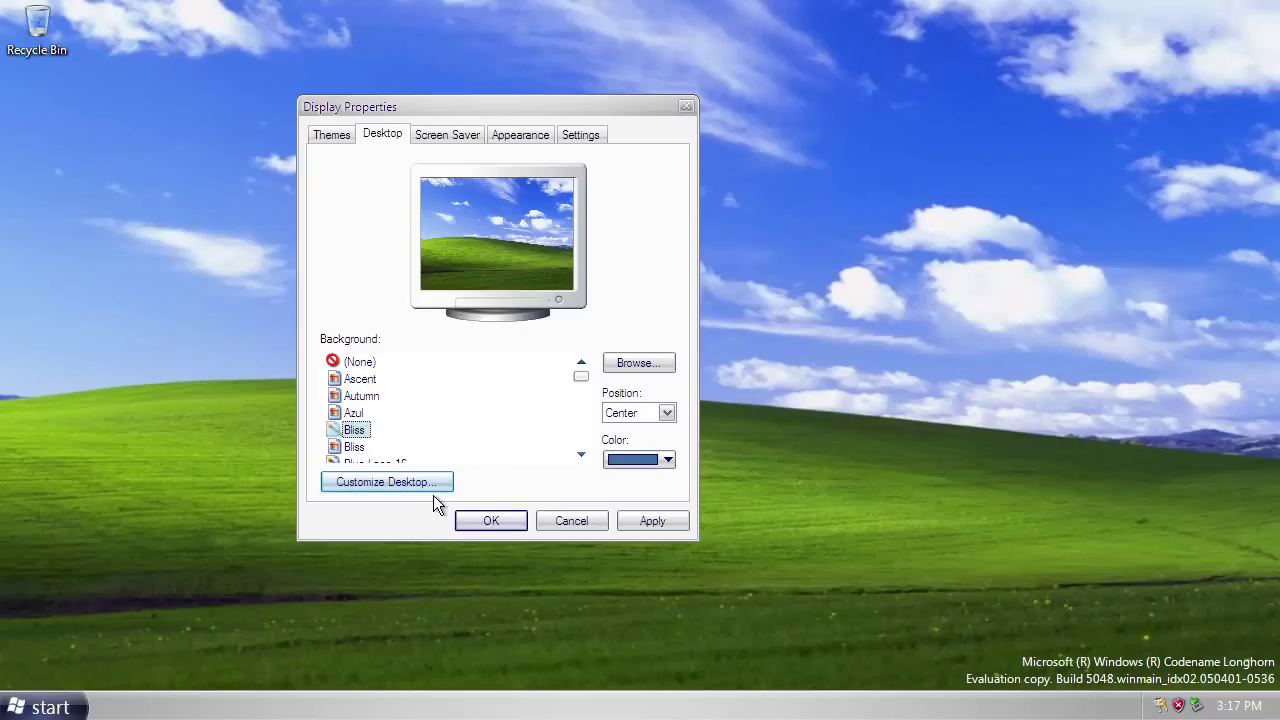
pyautogui.click(462, 521)
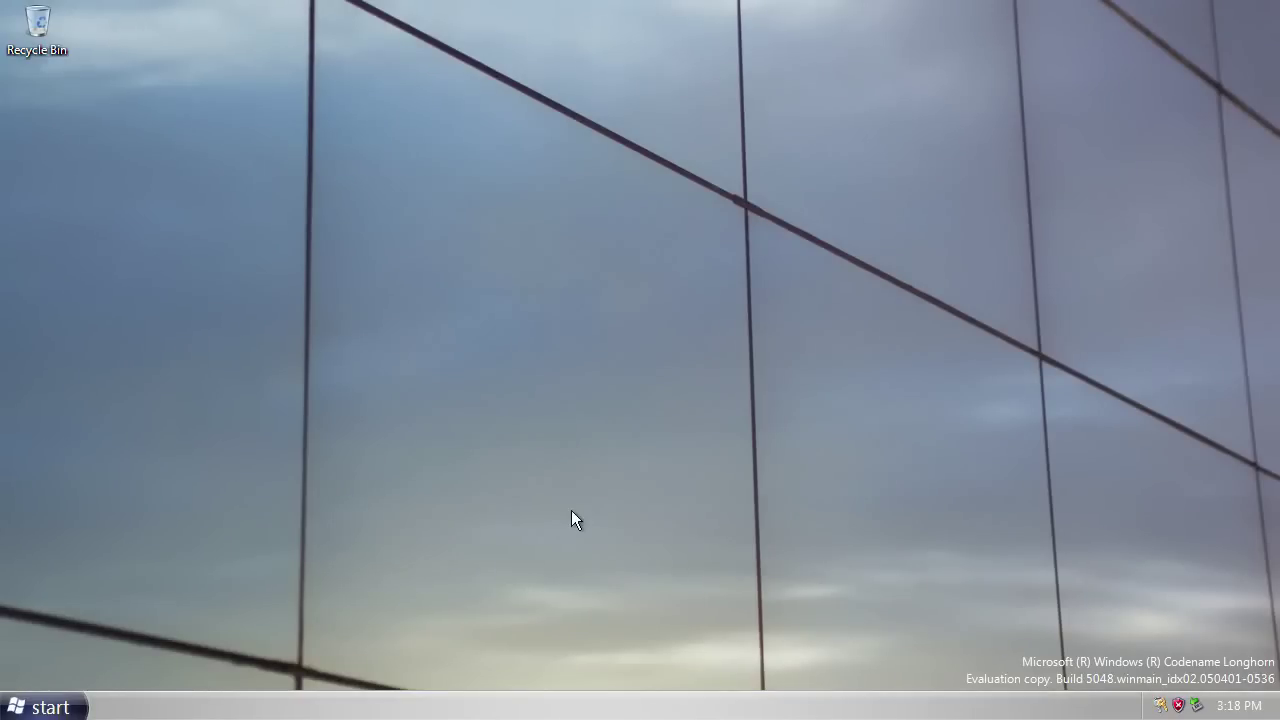
pyautogui.rightClick(640, 395)
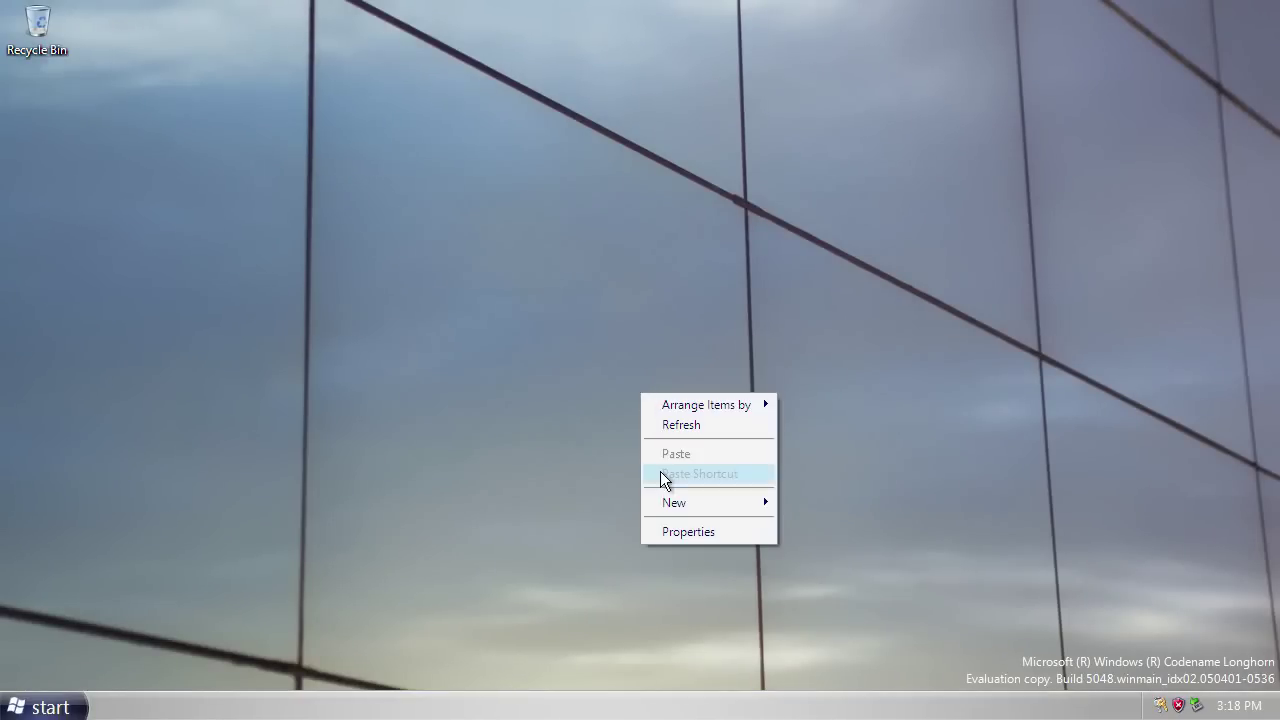
pyautogui.click(670, 534)
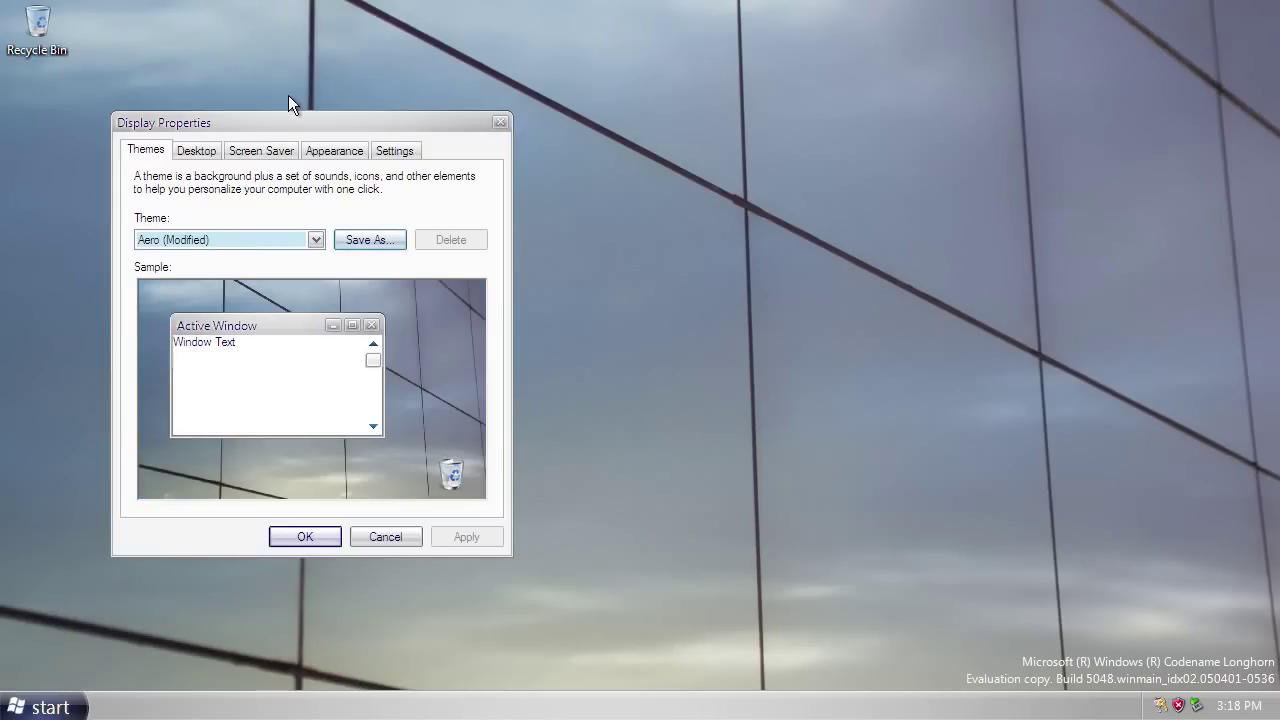
pyautogui.moveTo(290, 128); pyautogui.dragTo(623, 157)
pyautogui.hotkey('ctrl', 'Tab')
pyautogui.hotkey('ctrl', 'Tab')
pyautogui.hotkey('ctrl', 'Tab')
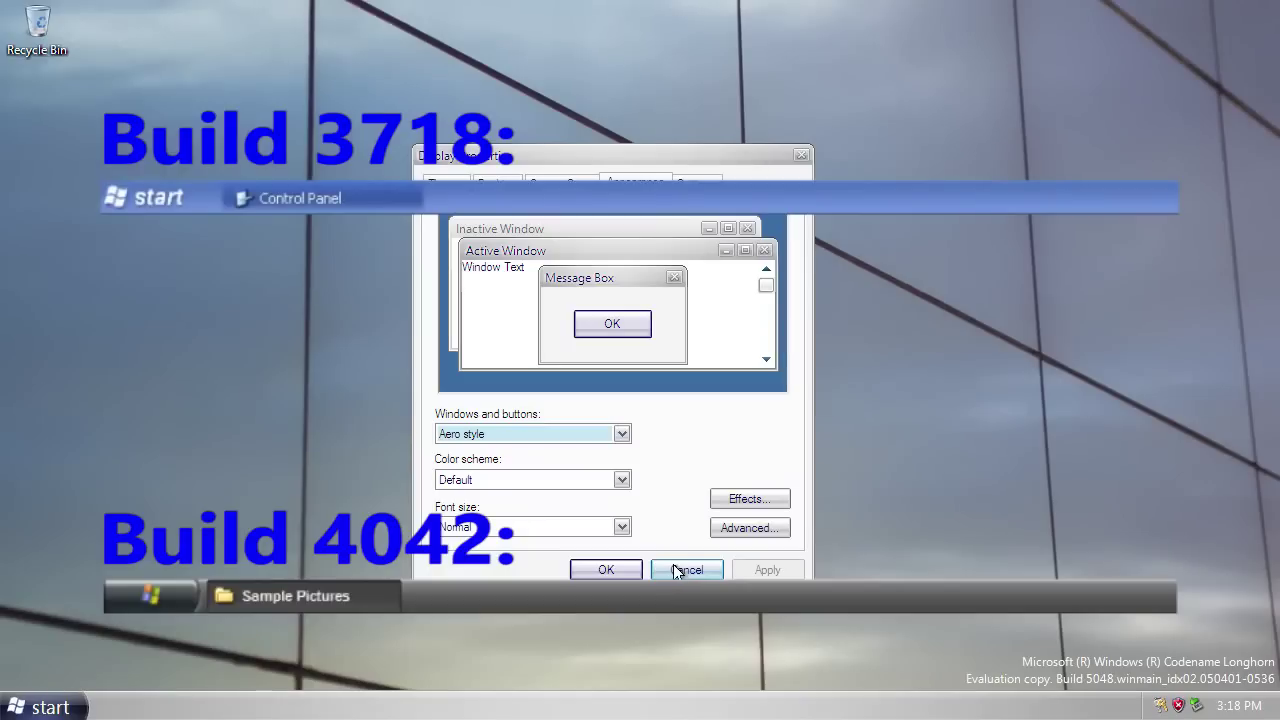
pyautogui.click(605, 570)
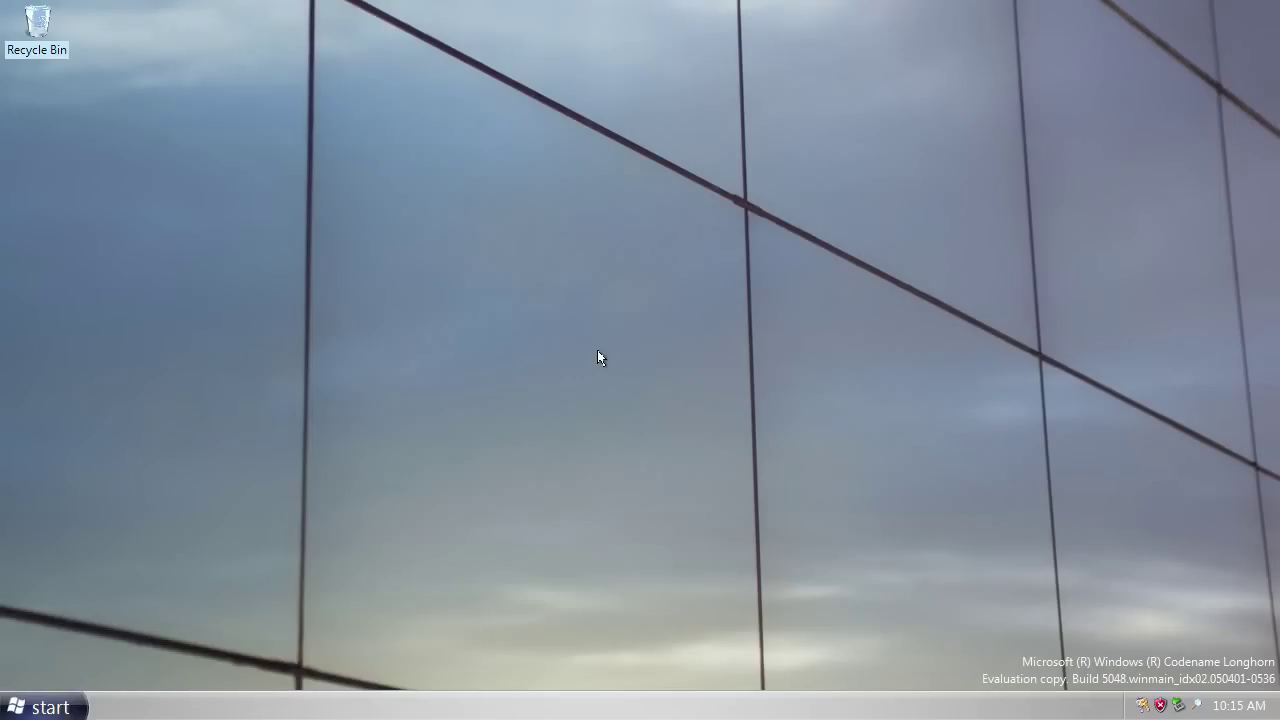
pyautogui.press('super+e')
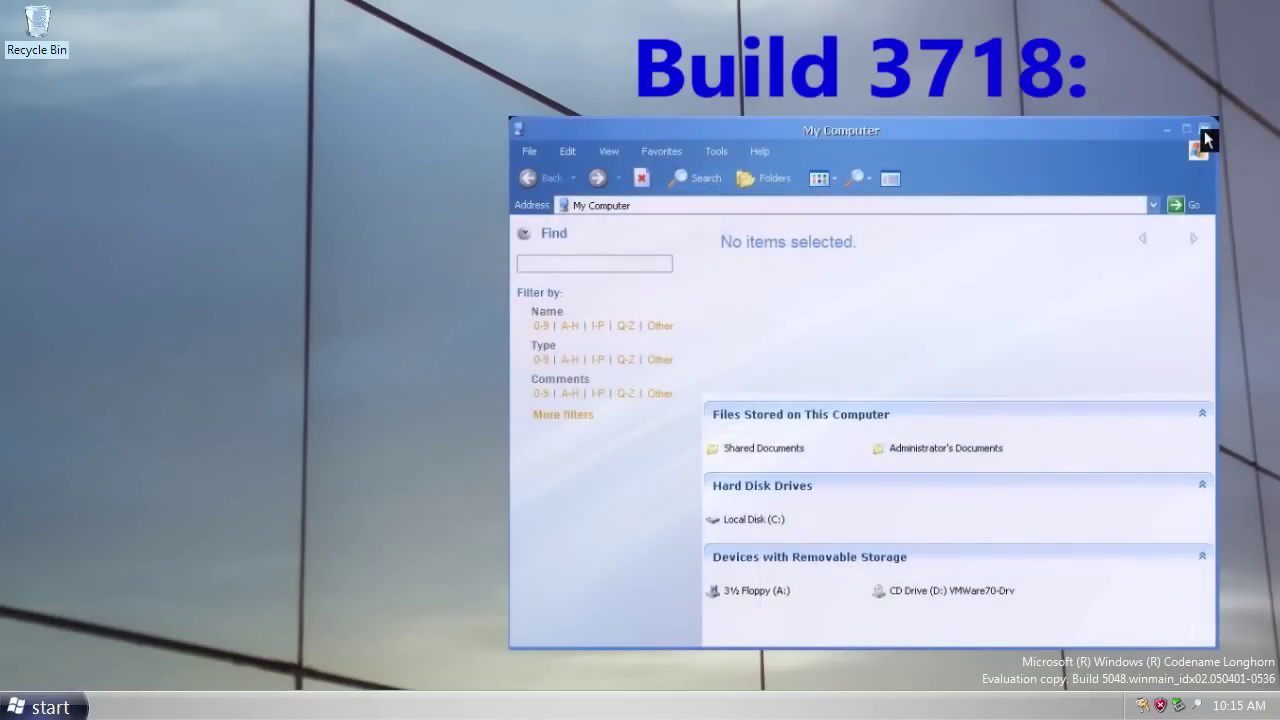
pyautogui.click(1204, 132)
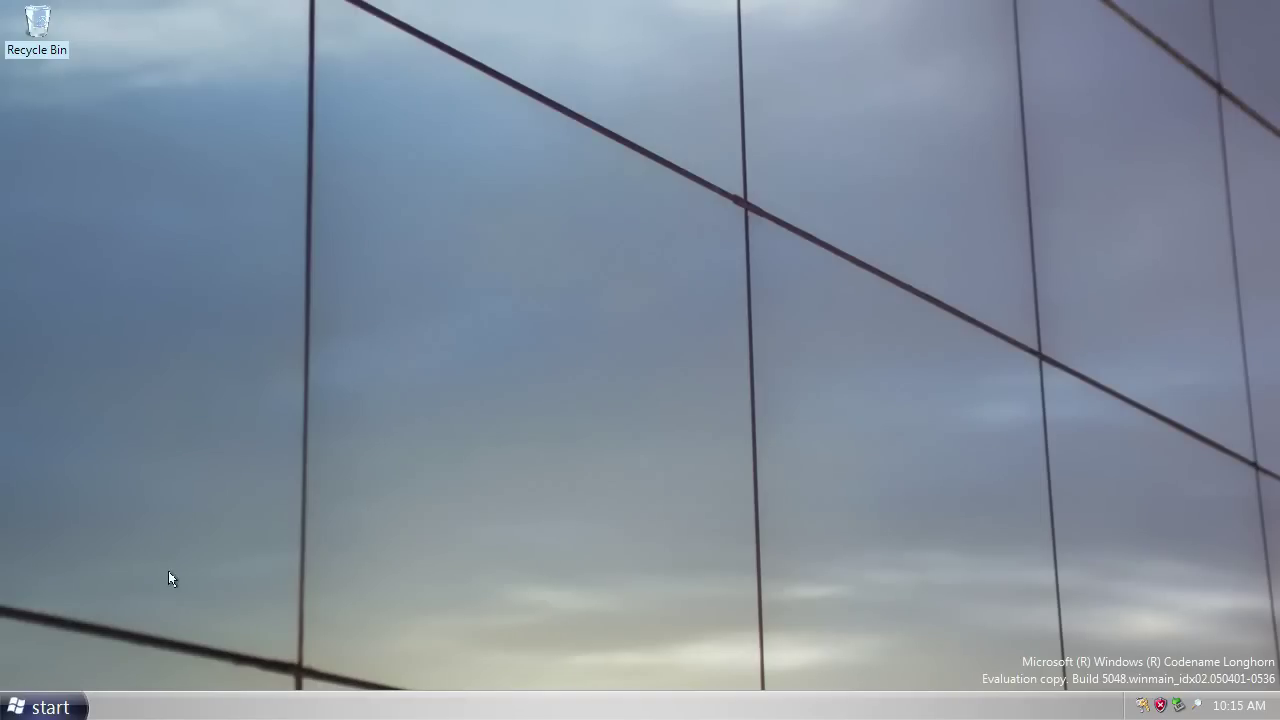
# Run 'rundll32 udwm.dll,DwmClientStartup' from the Run box to start the DWM compositor.
pyautogui.click(30, 707)
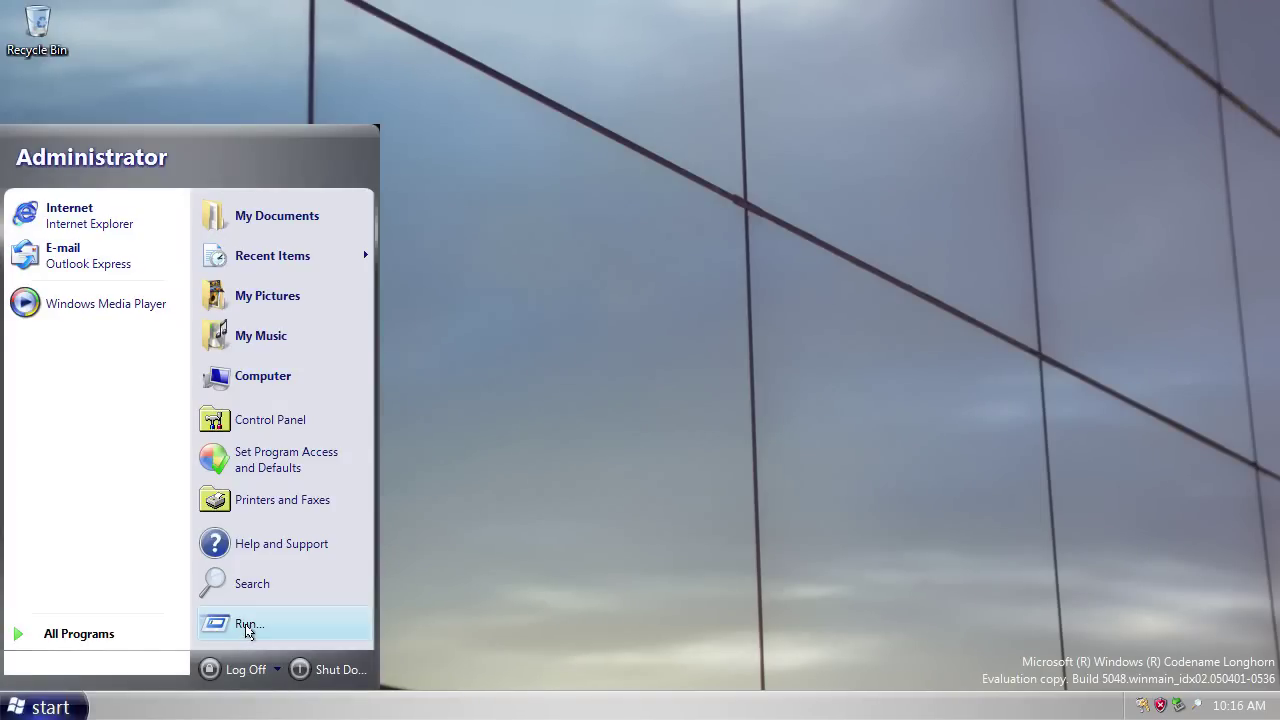
pyautogui.click(243, 625)
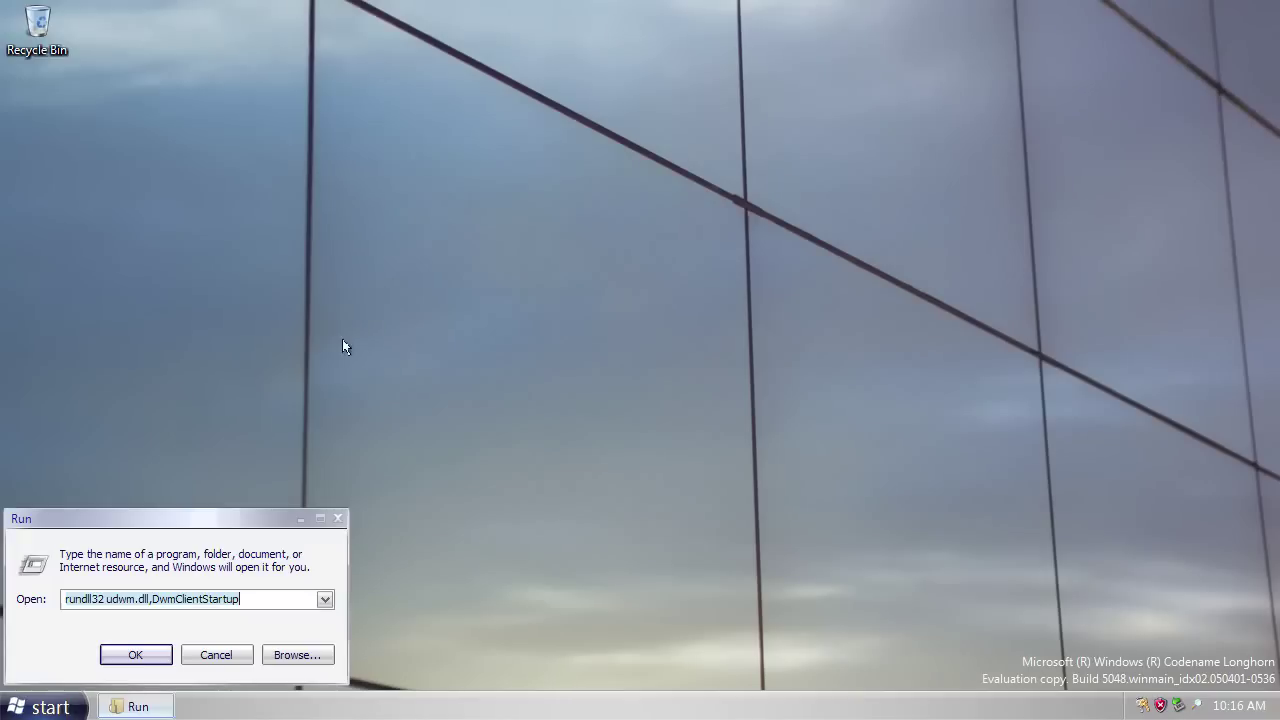
pyautogui.moveTo(227, 516); pyautogui.dragTo(1117, 84)
pyautogui.doubleClick(36, 28)
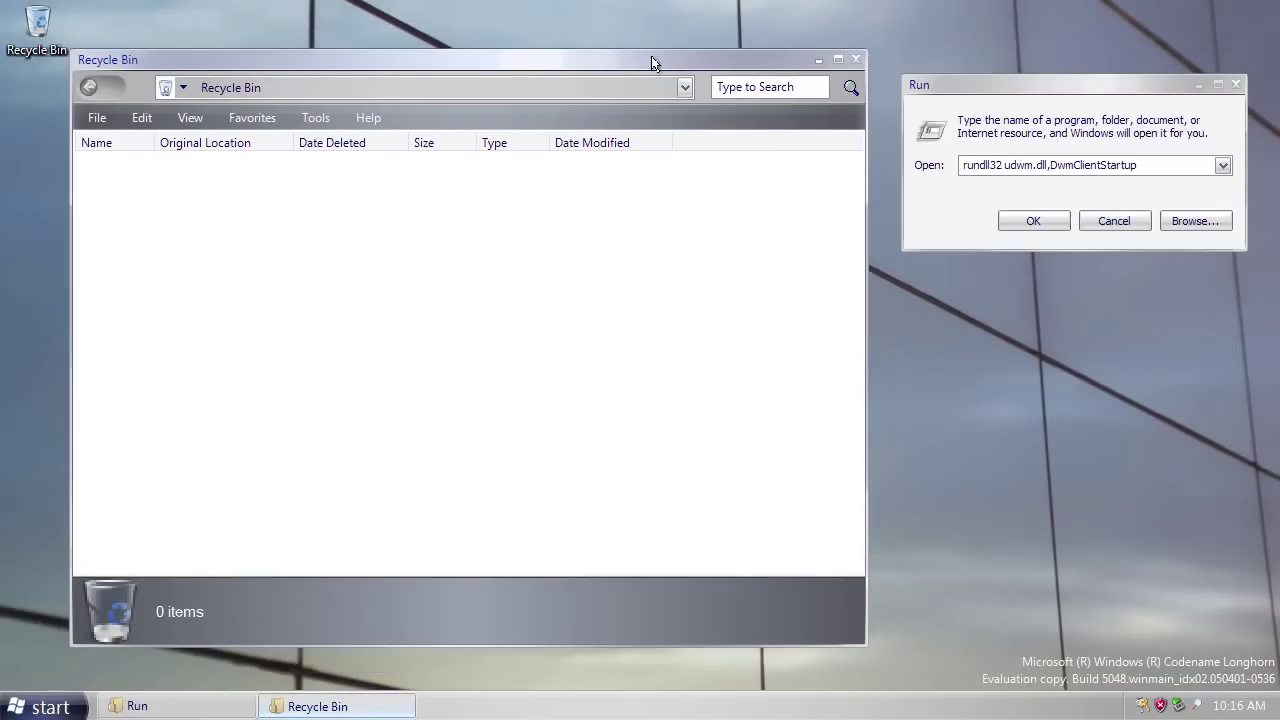
pyautogui.press('Return')
# Open the Computer window, maximize it and restore it.
pyautogui.click(40, 707)
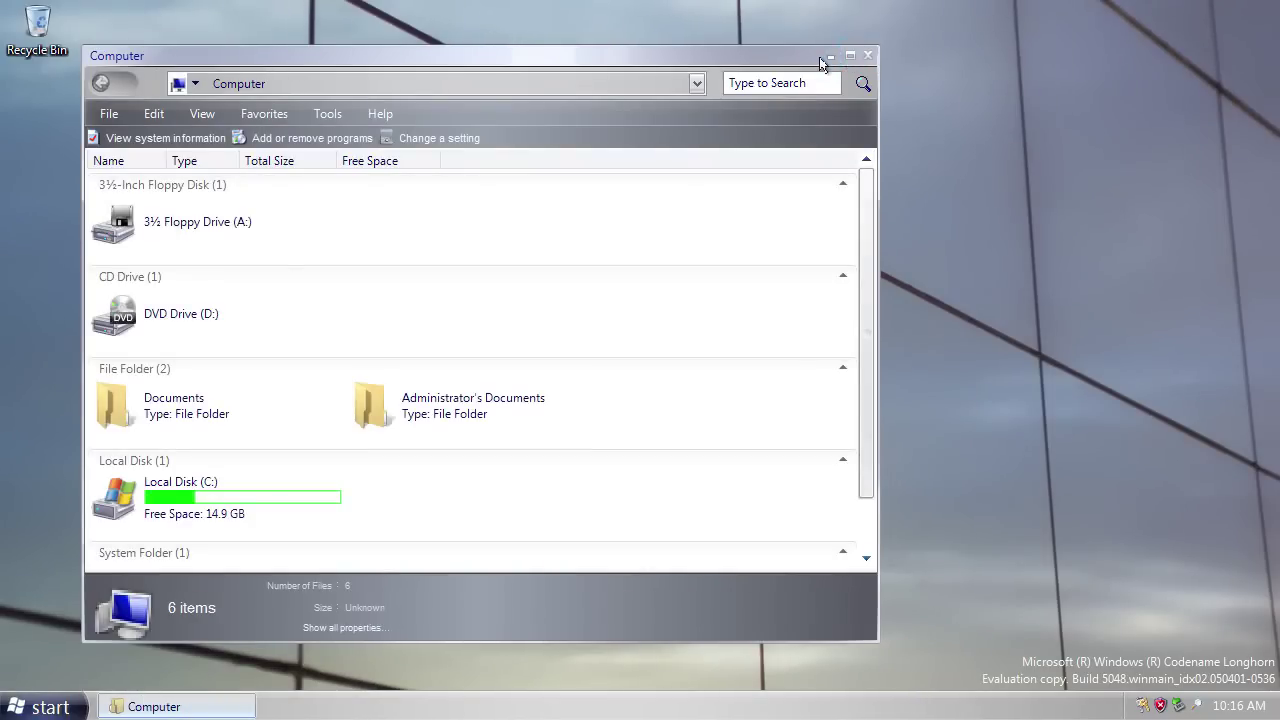
pyautogui.click(847, 56)
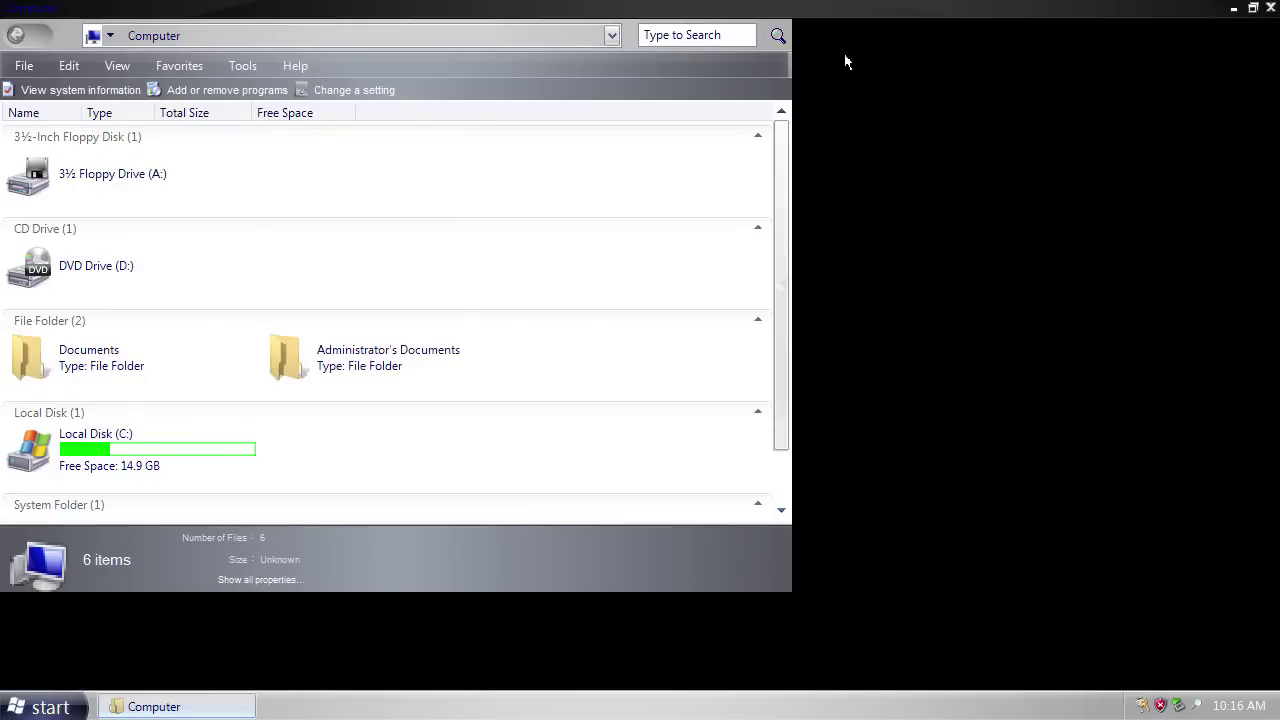
pyautogui.click(1251, 9)
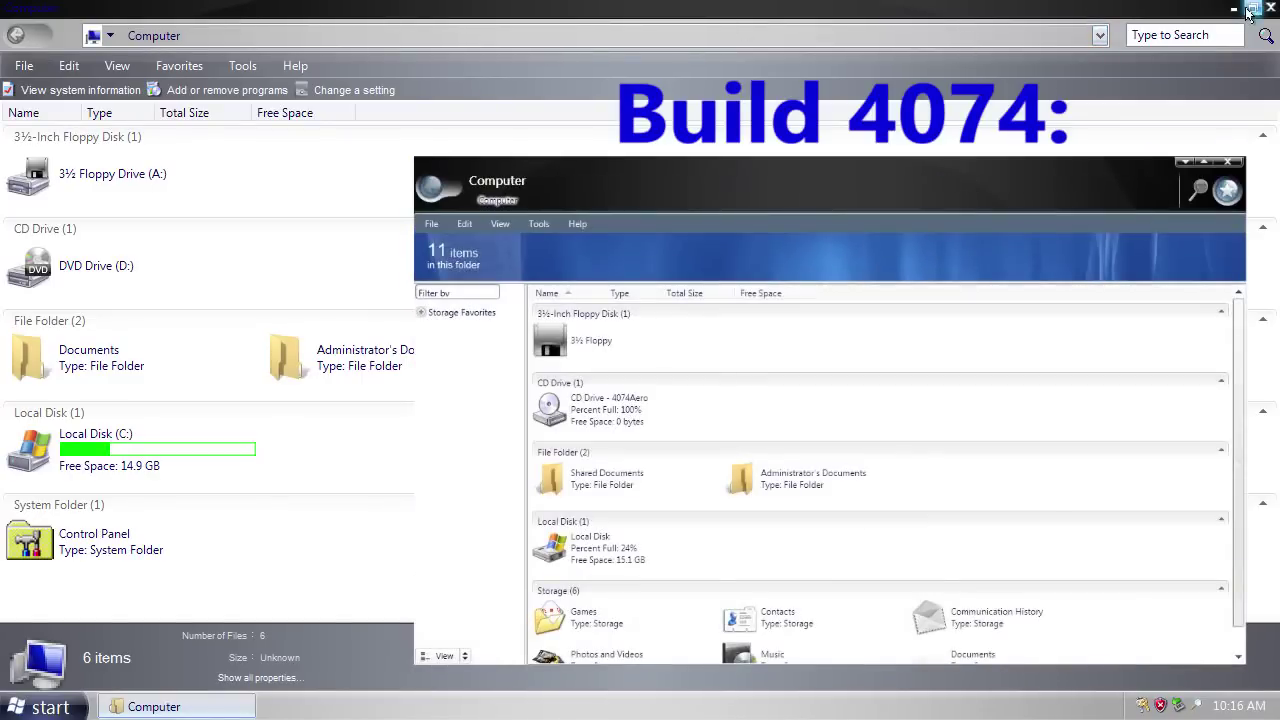
pyautogui.click(1251, 8)
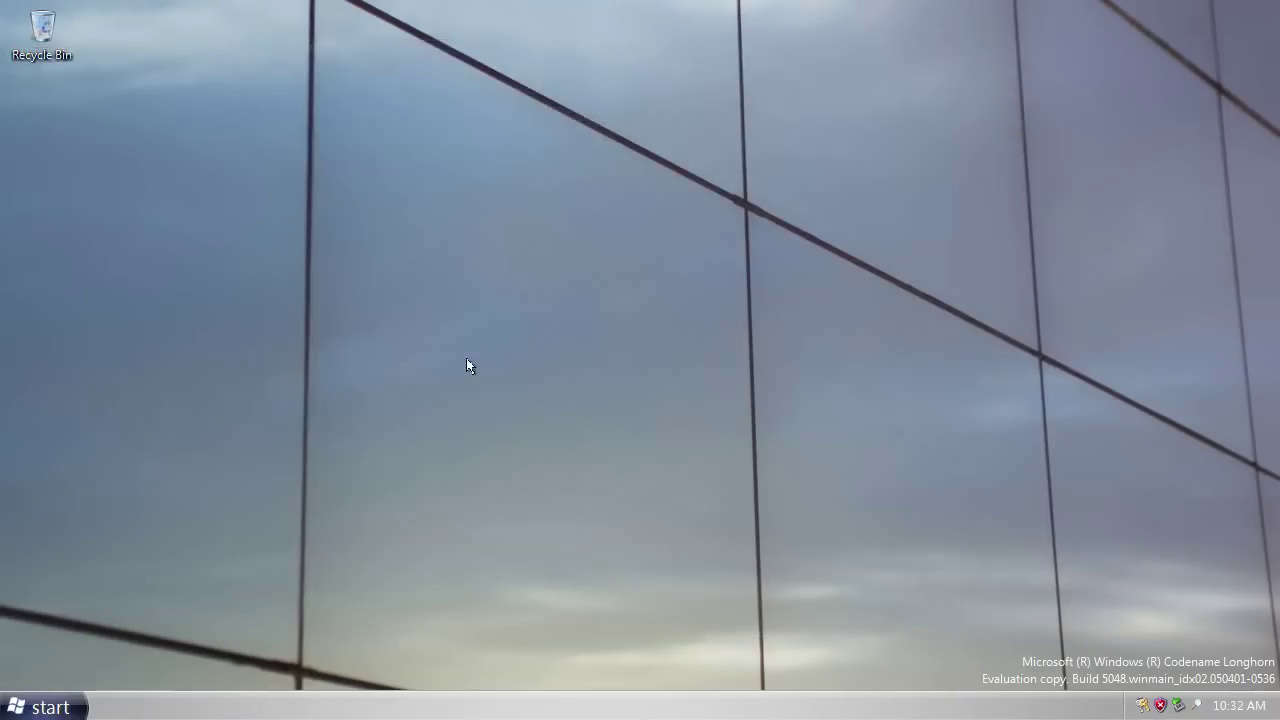
# Open the Run box and move it to the lower centre of the screen.
pyautogui.click(45, 707)
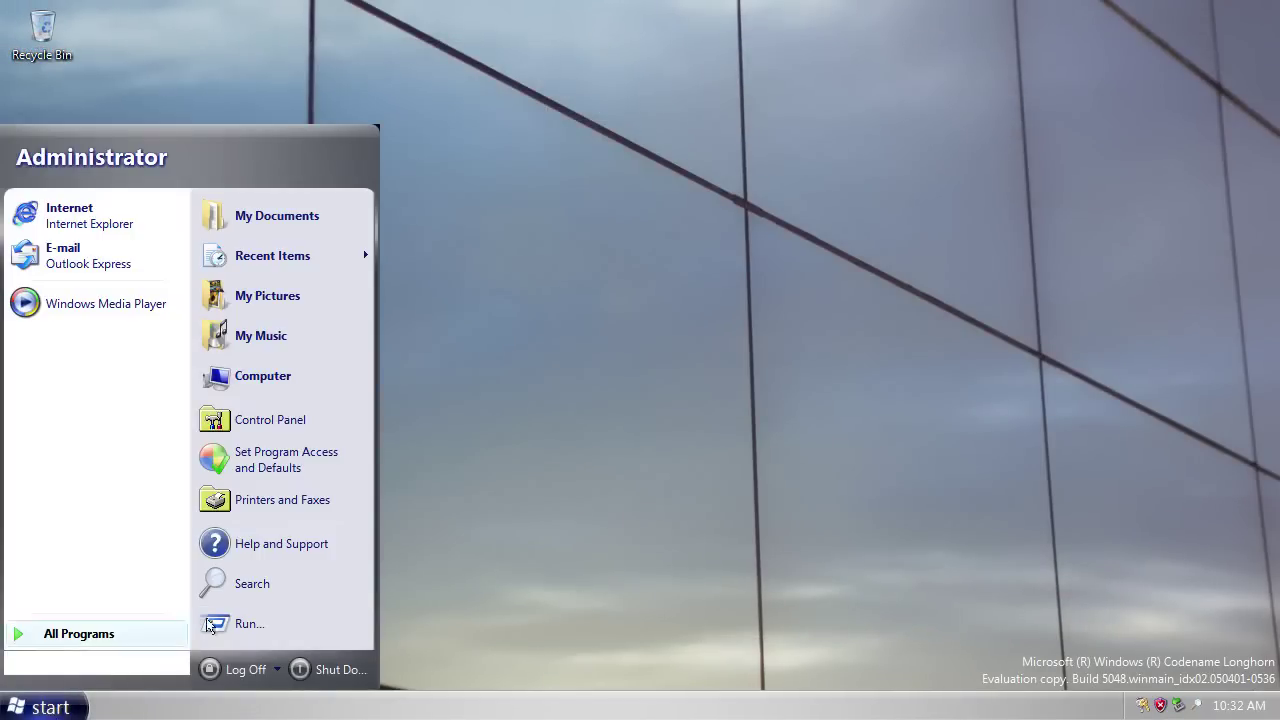
pyautogui.click(237, 625)
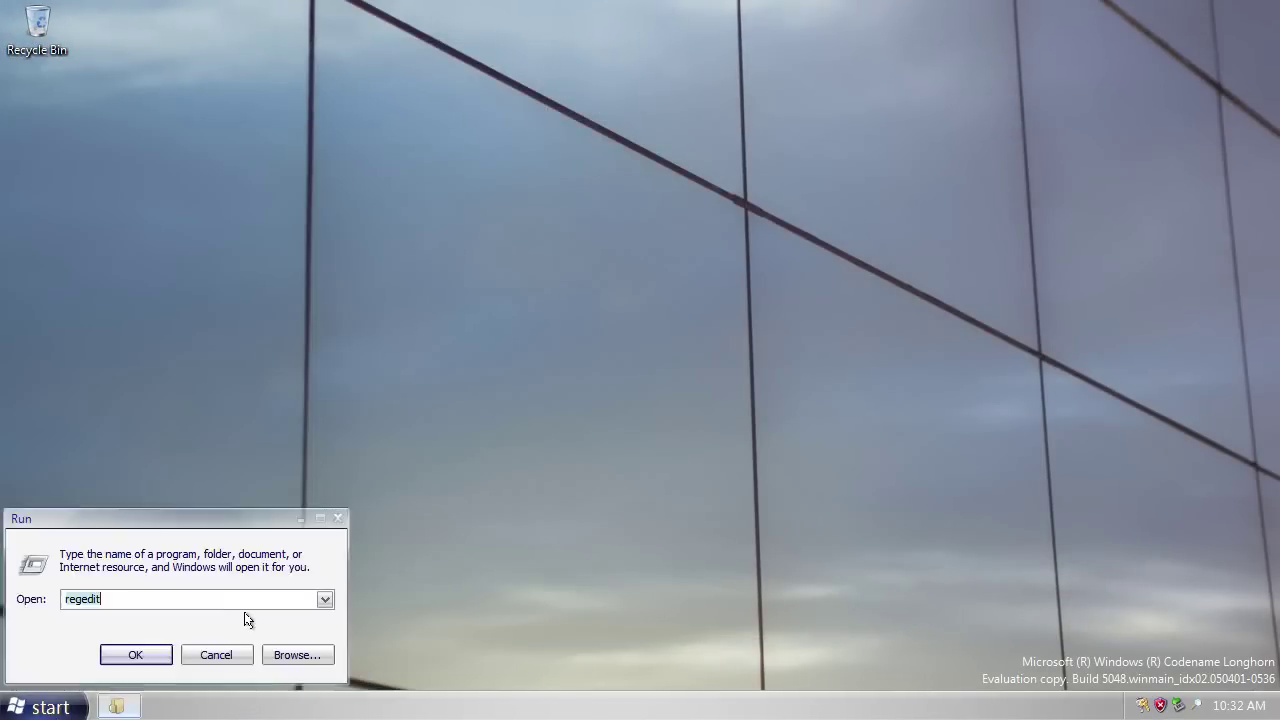
pyautogui.moveTo(176, 520); pyautogui.dragTo(743, 495)
# Open Computer from the Start menu, maximize it, then restore it.
pyautogui.click(44, 705)
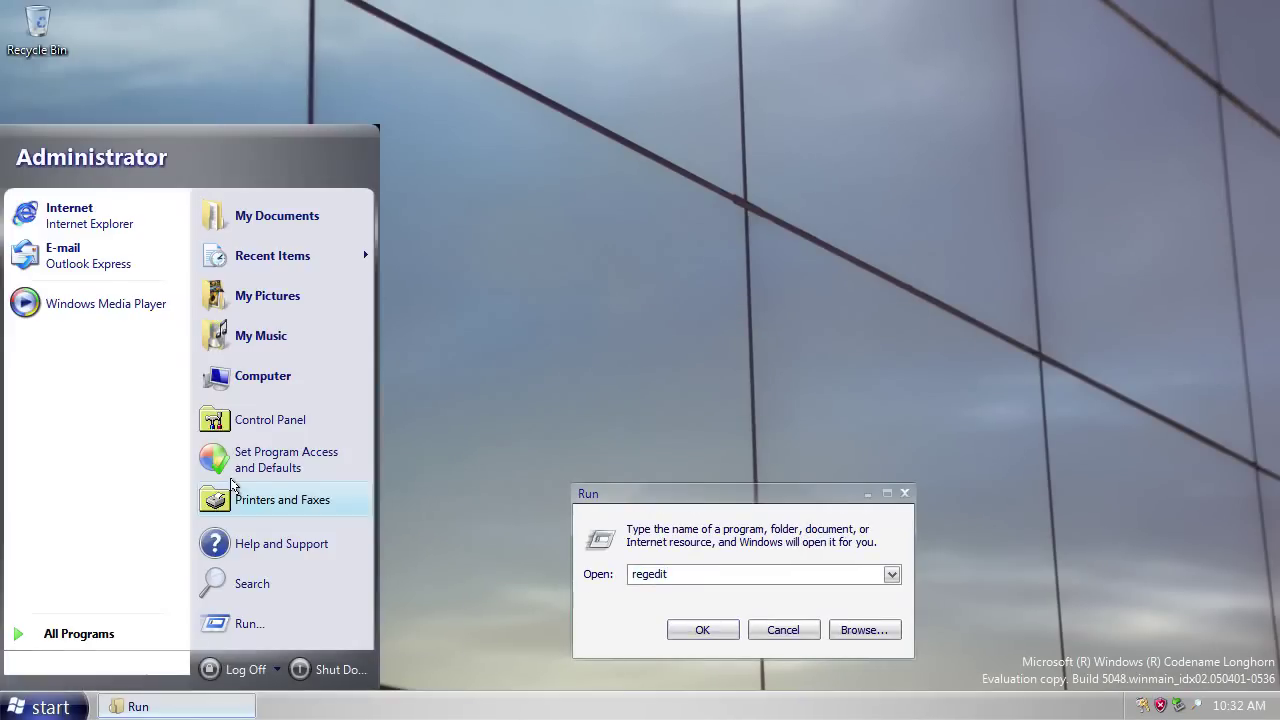
pyautogui.click(252, 375)
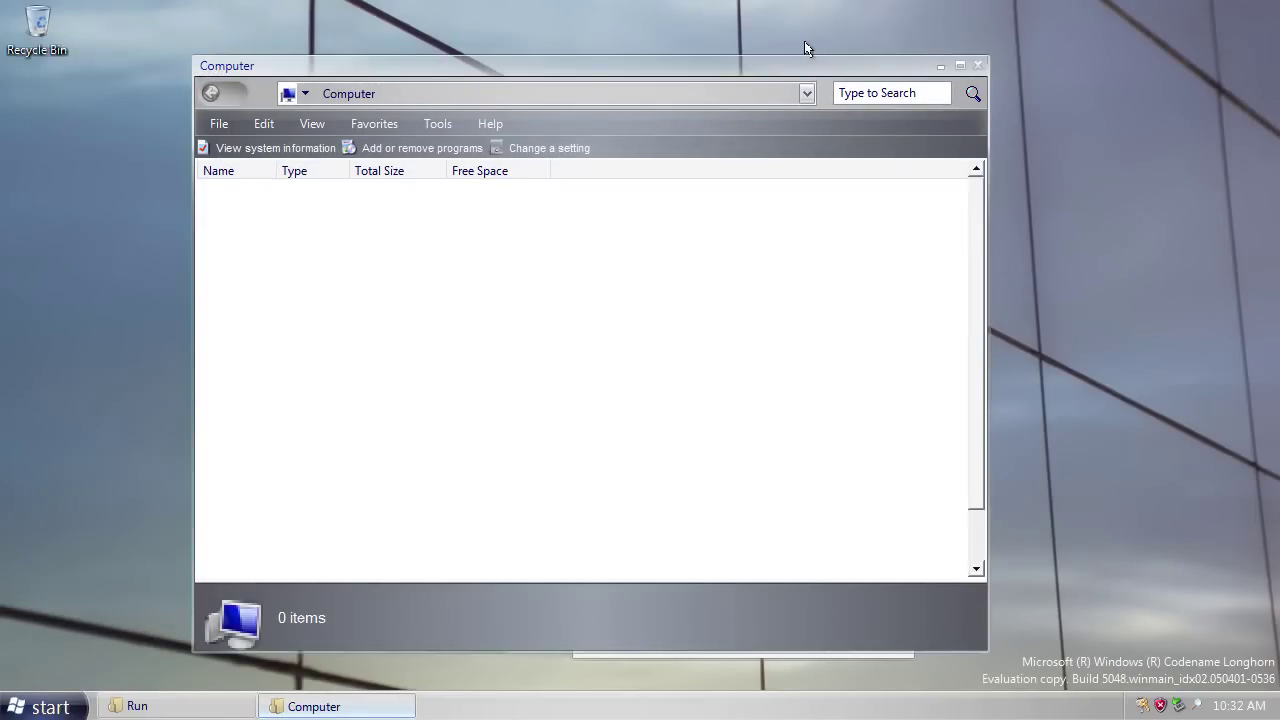
pyautogui.click(960, 67)
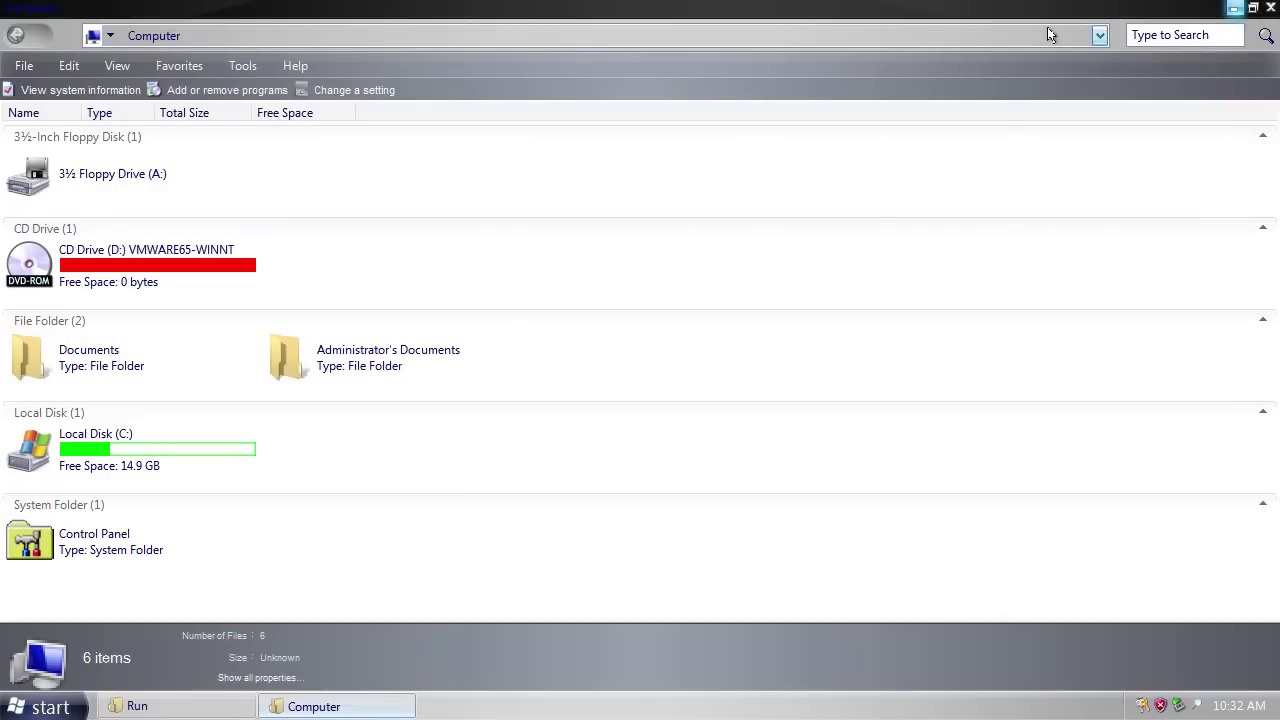
pyautogui.click(1252, 9)
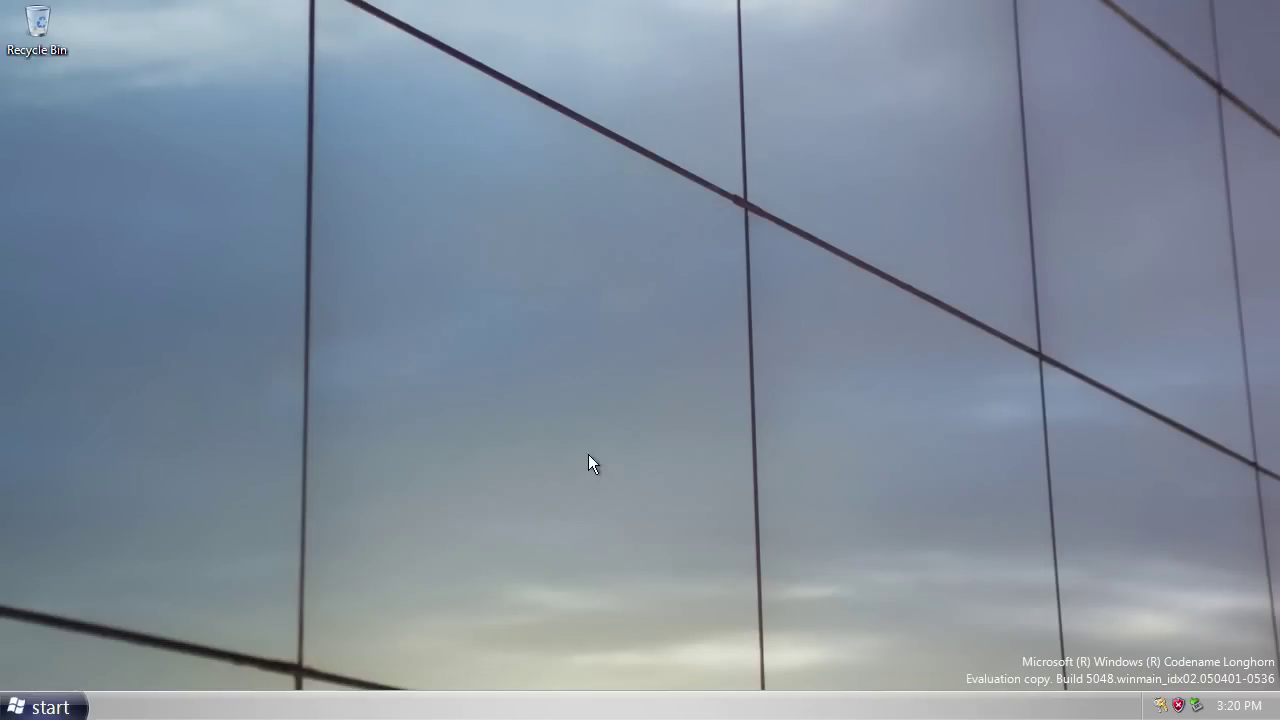
pyautogui.click(40, 710)
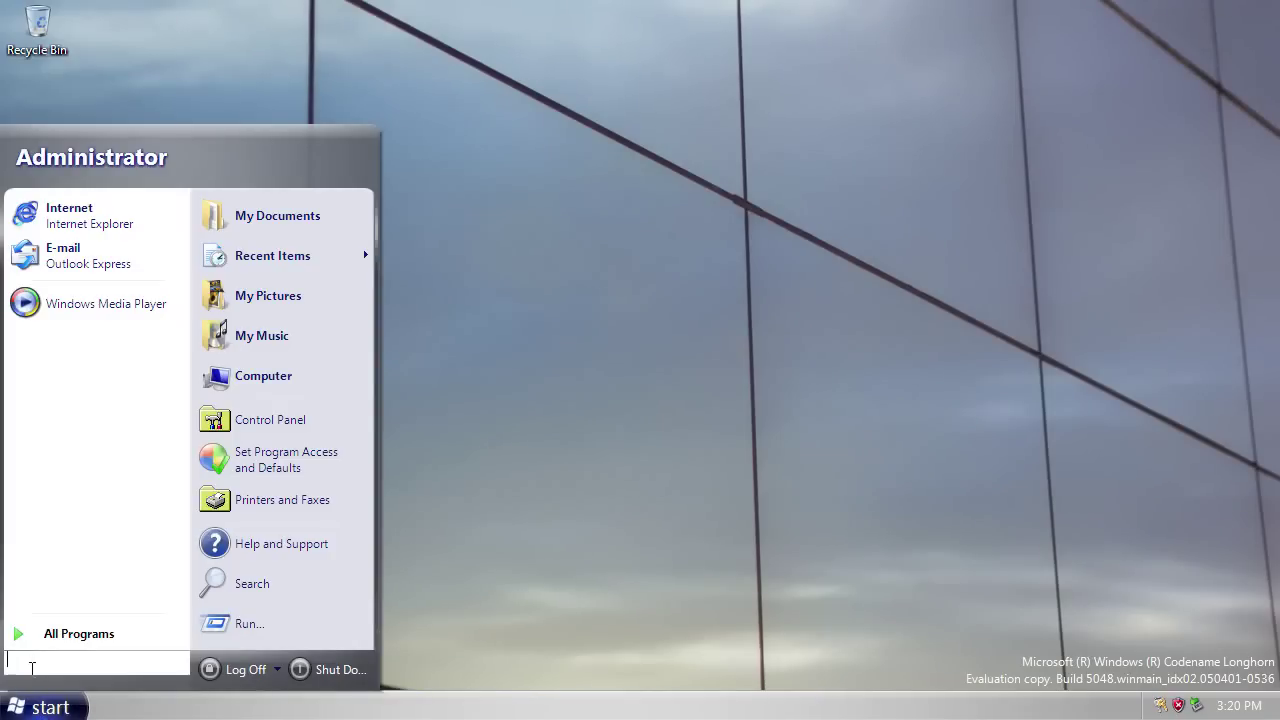
pyautogui.click(26, 666)
pyautogui.click(233, 382)
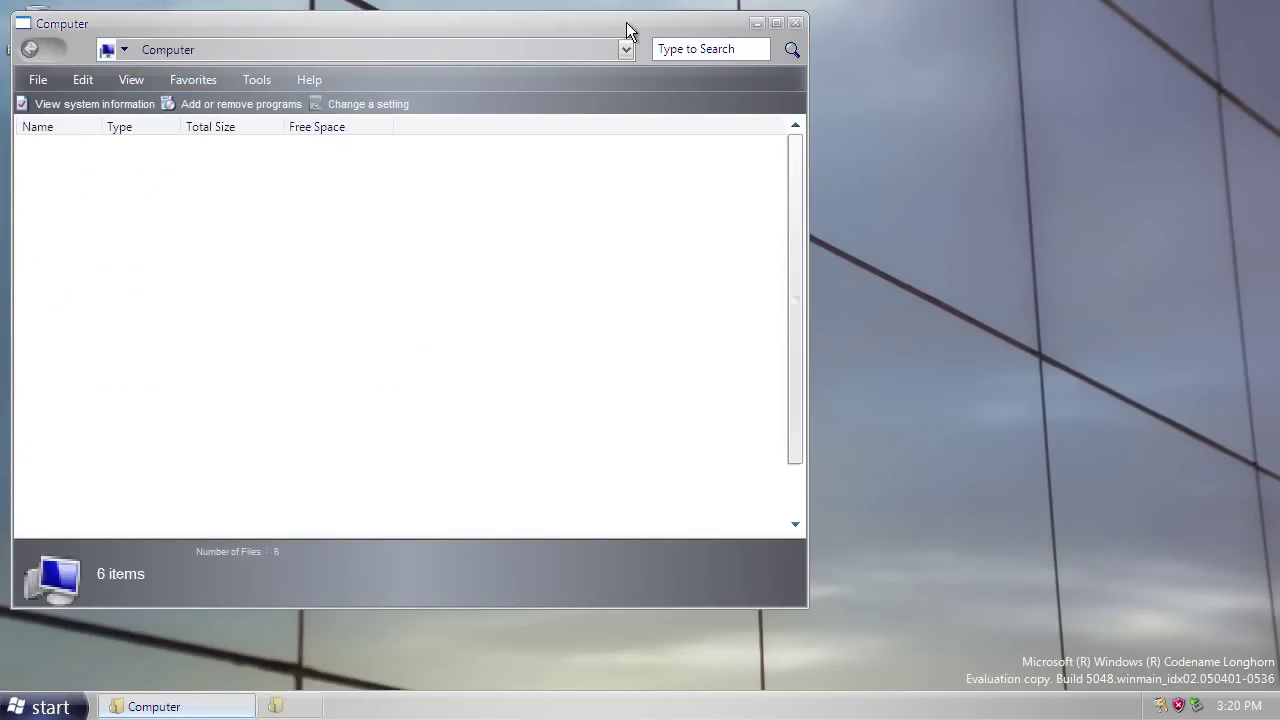
pyautogui.moveTo(626, 22); pyautogui.dragTo(856, 35)
pyautogui.click(943, 60)
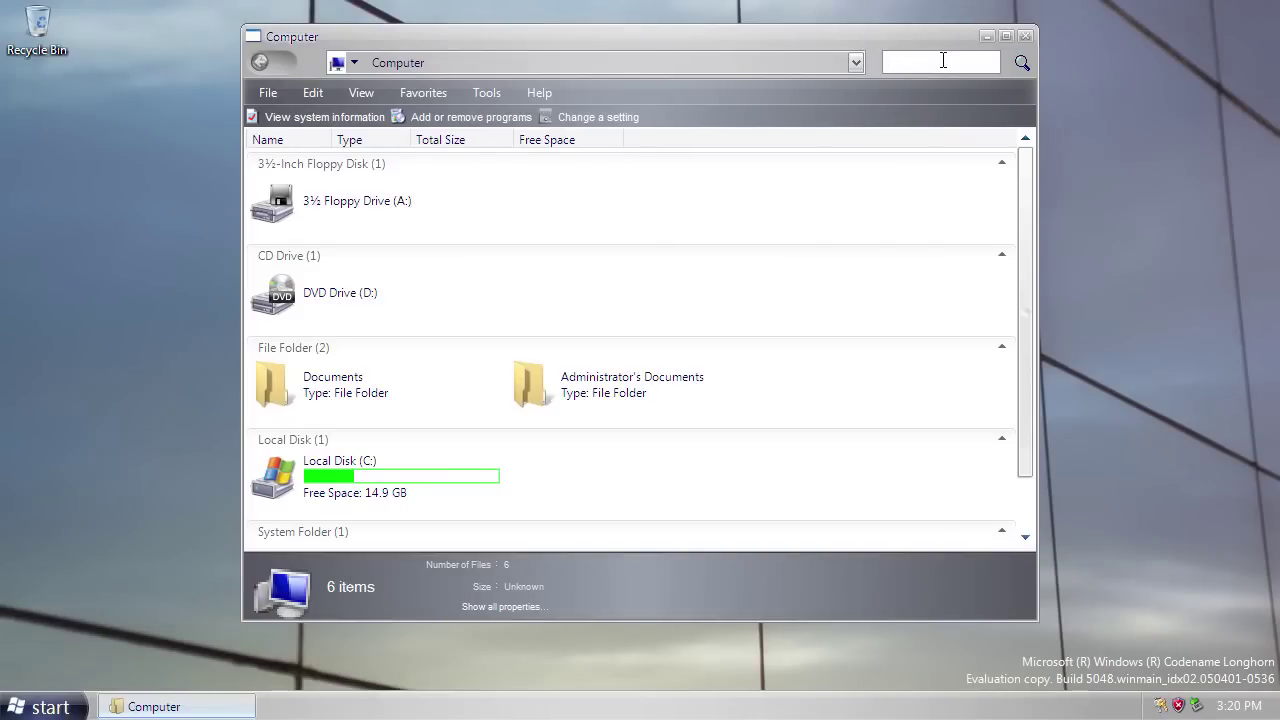
pyautogui.write('calc')
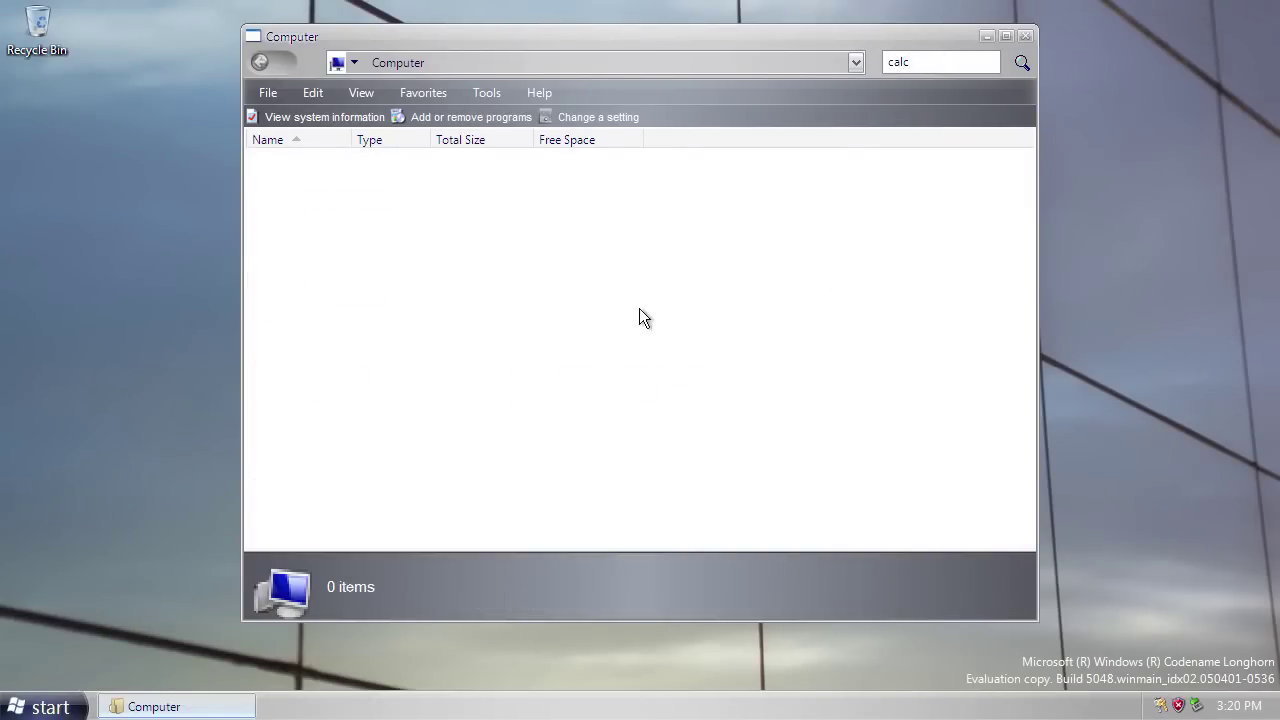
pyautogui.click(1025, 37)
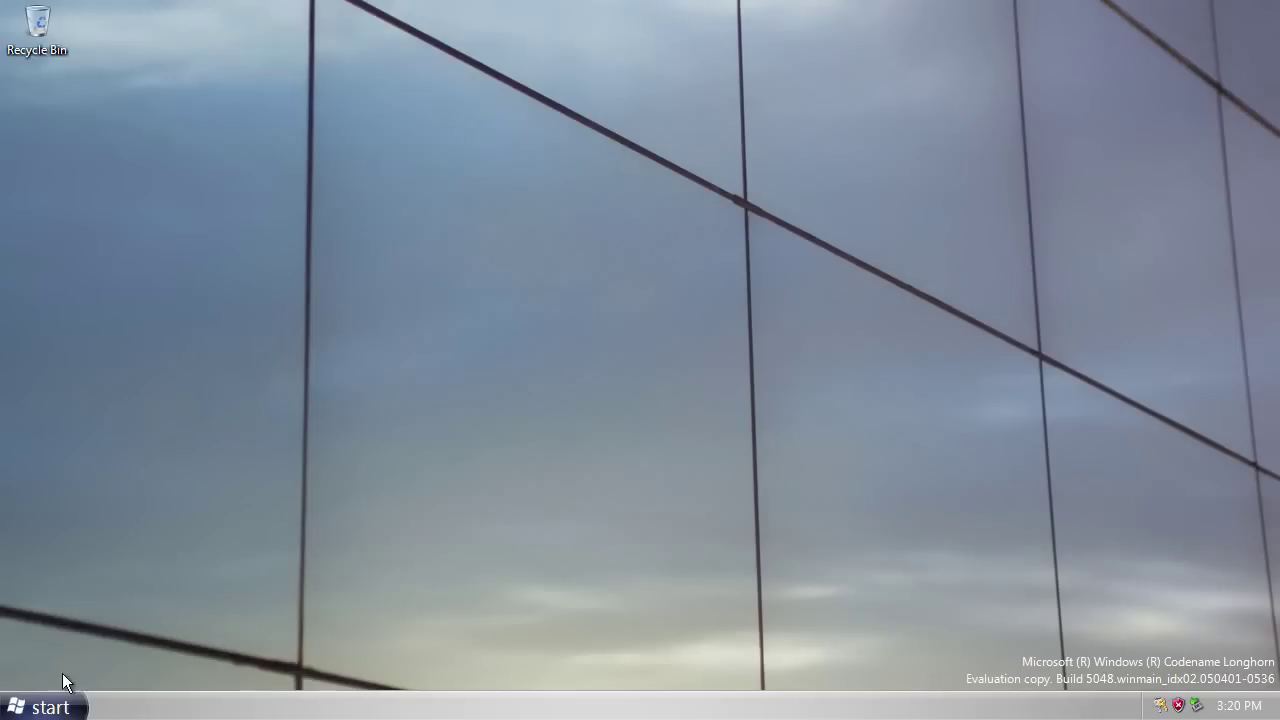
# Search the Start menu for 'calc', reverse the result sort order, then reopen Start with default items.
pyautogui.click(70, 707)
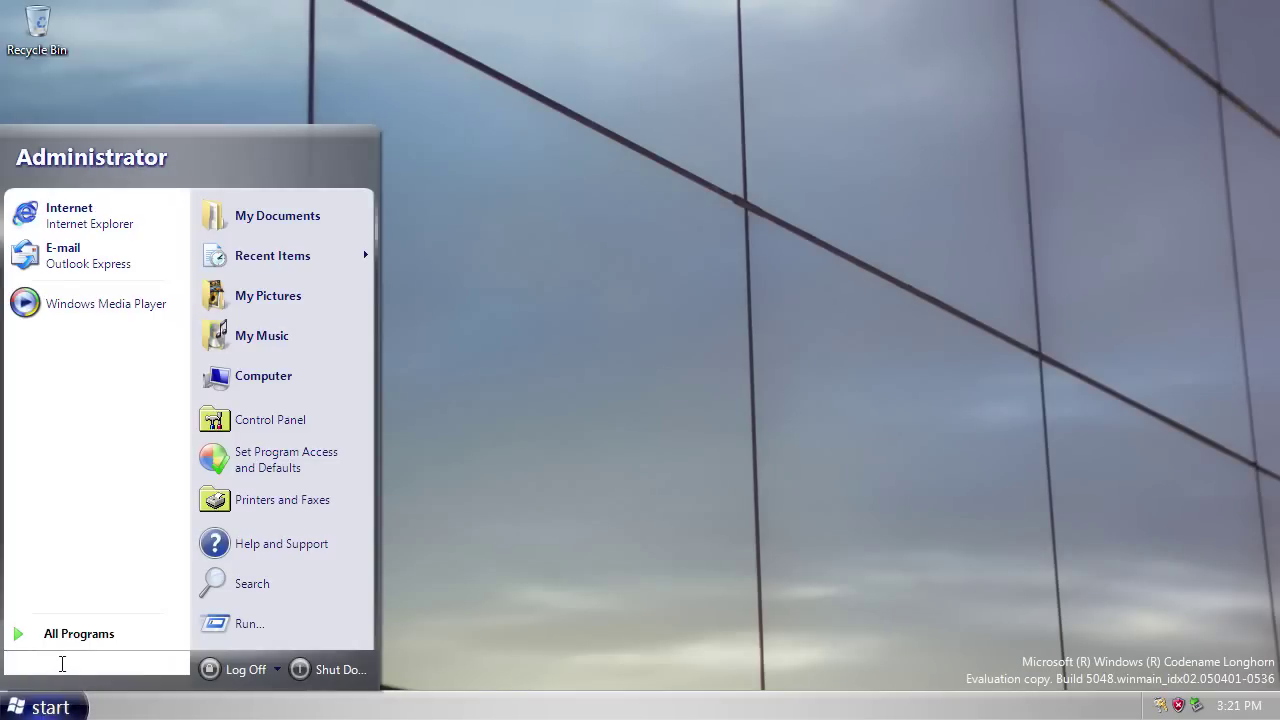
pyautogui.write('calc')
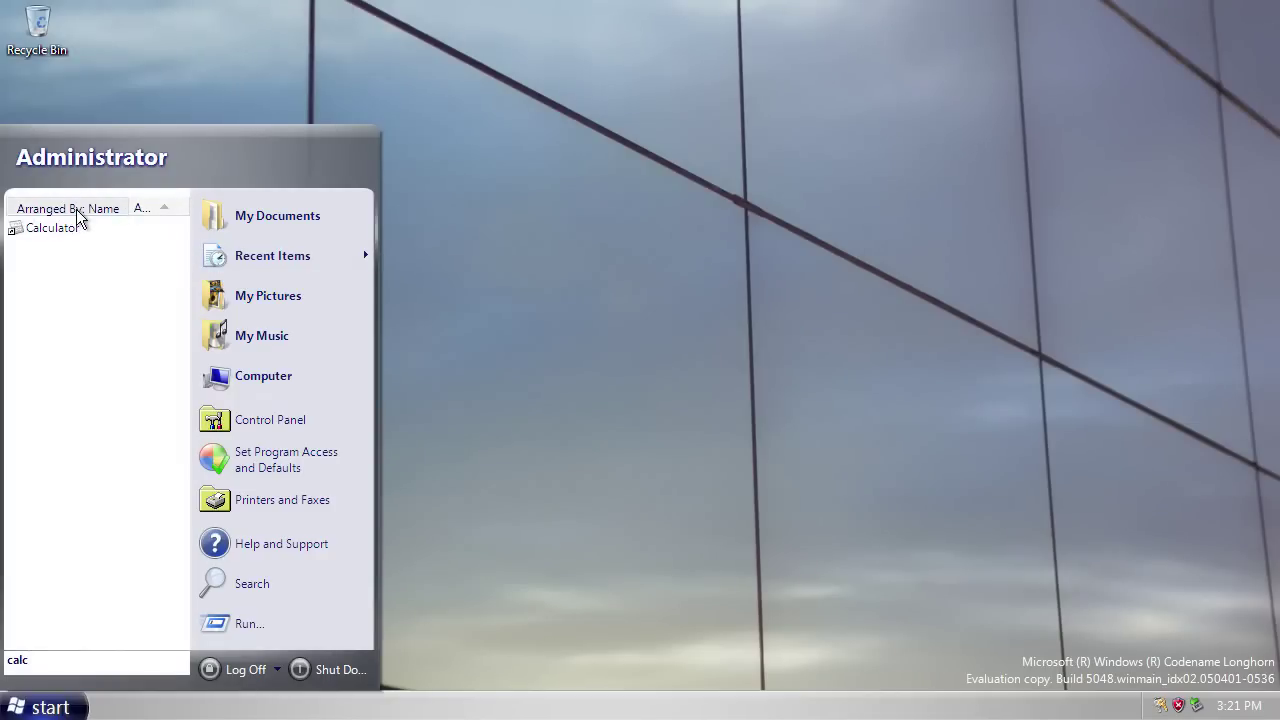
pyautogui.click(75, 212)
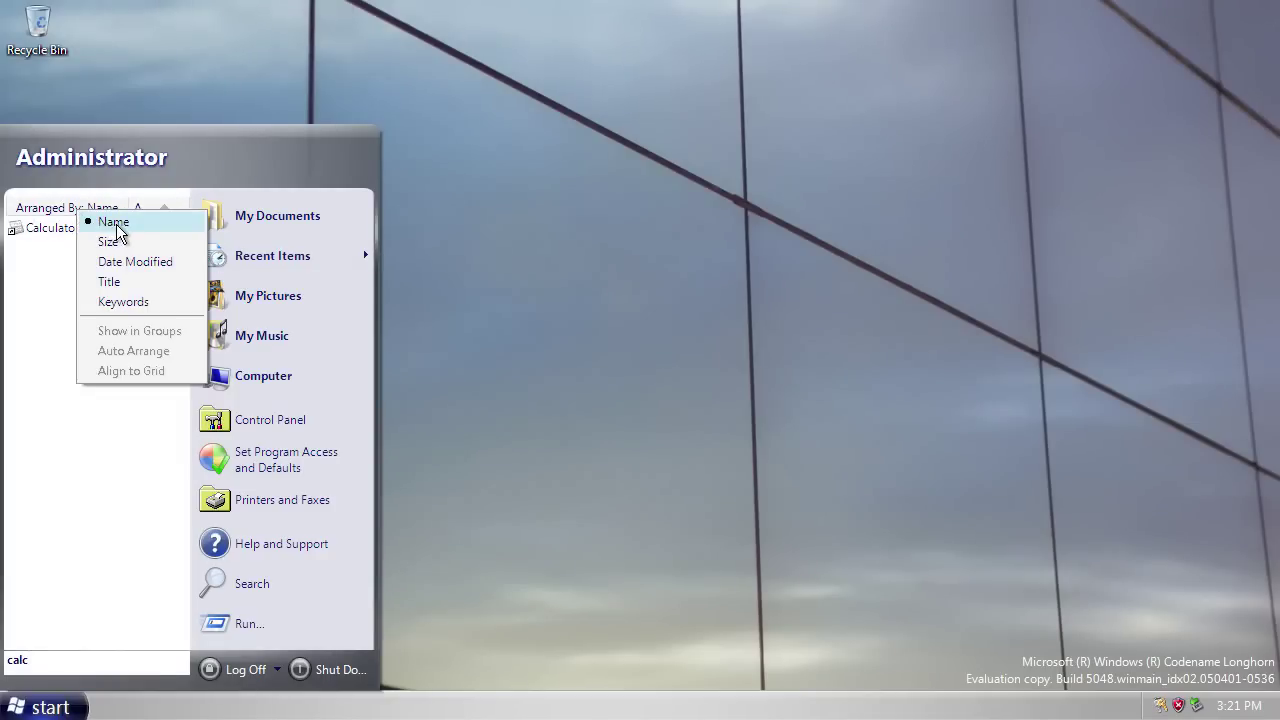
pyautogui.click(60, 297)
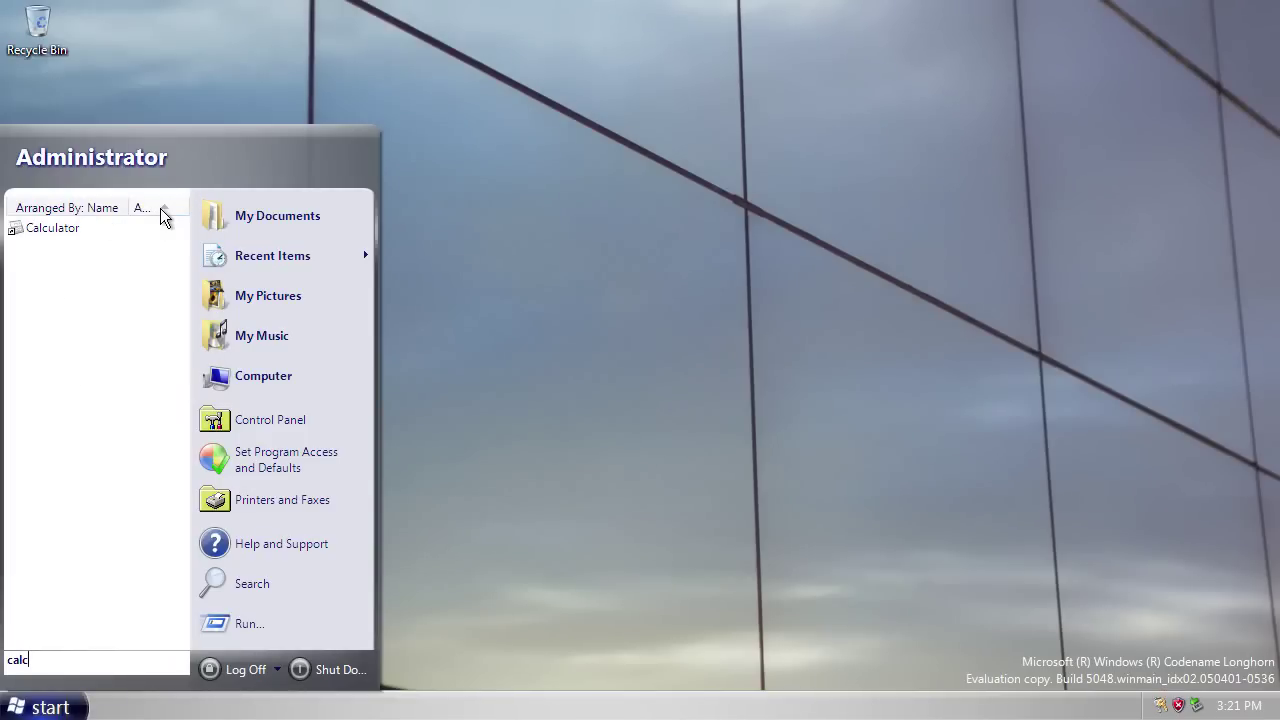
pyautogui.click(161, 210)
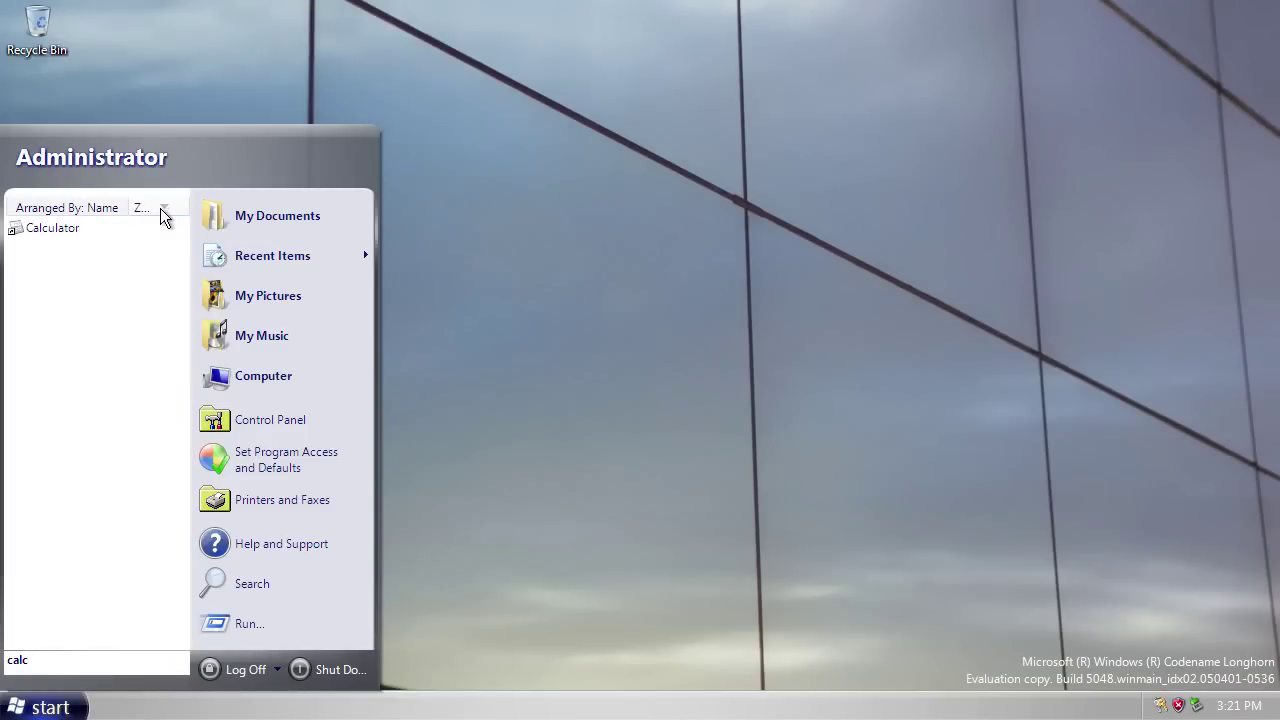
pyautogui.click(529, 449)
pyautogui.click(43, 708)
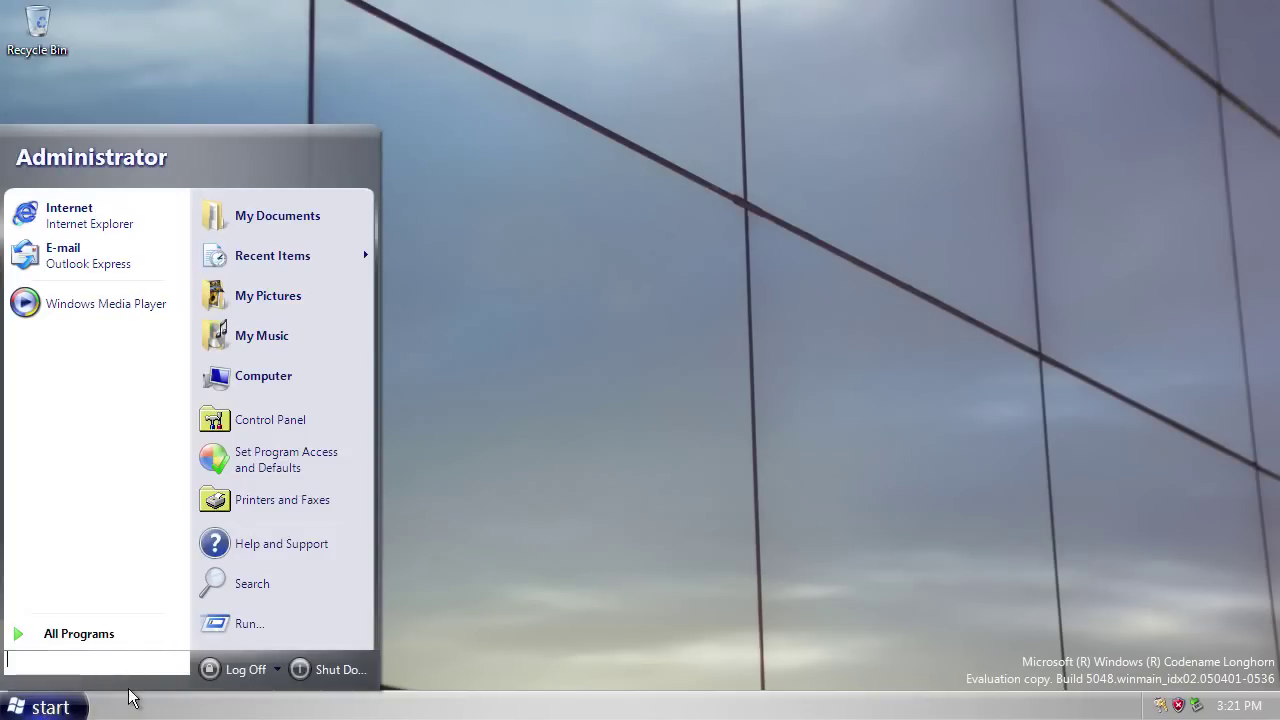
# Open Customize Start Menu on its Advanced tab from the taskbar properties and move it up-left.
pyautogui.rightClick(284, 708)
pyautogui.click(318, 690)
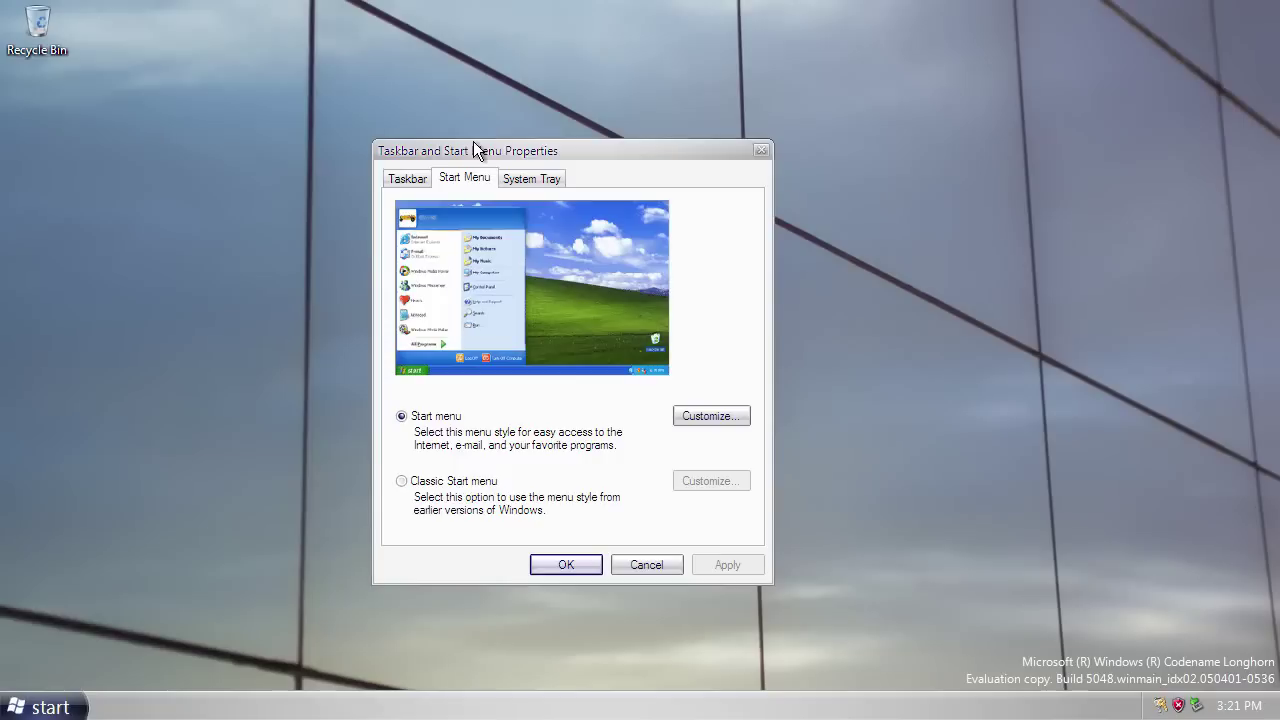
pyautogui.click(705, 416)
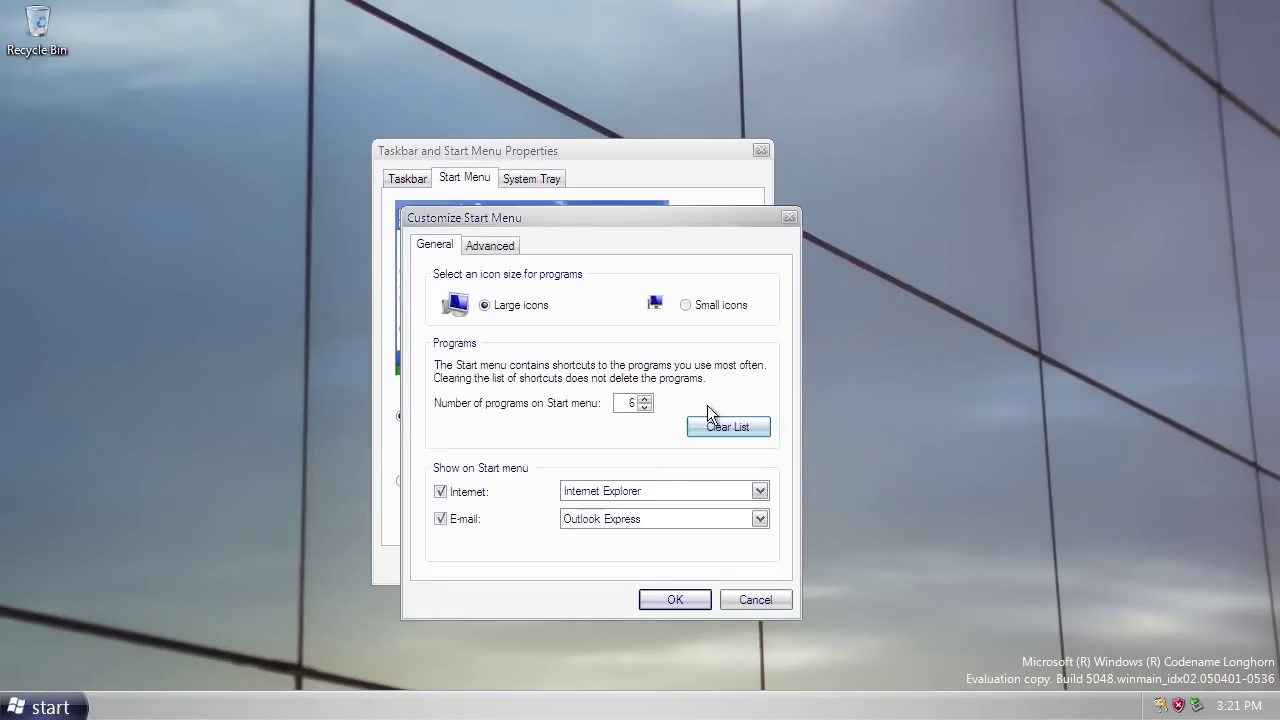
pyautogui.click(490, 246)
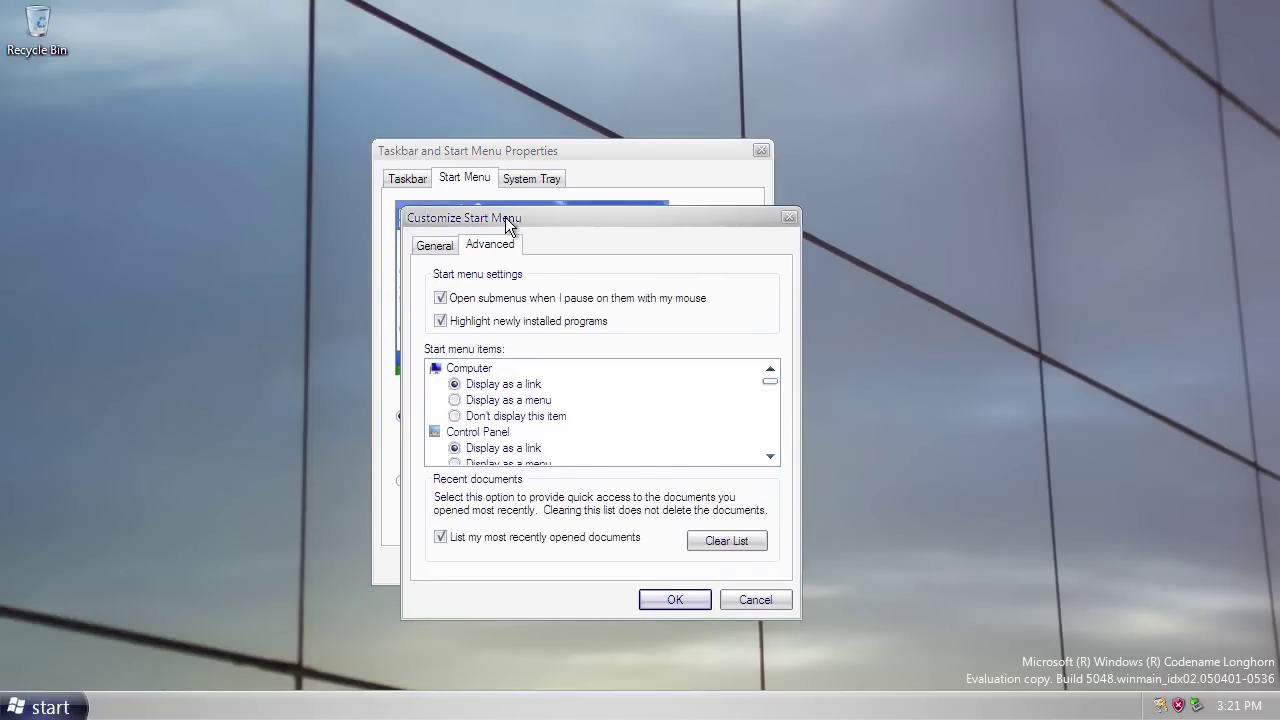
pyautogui.moveTo(505, 217); pyautogui.dragTo(439, 124)
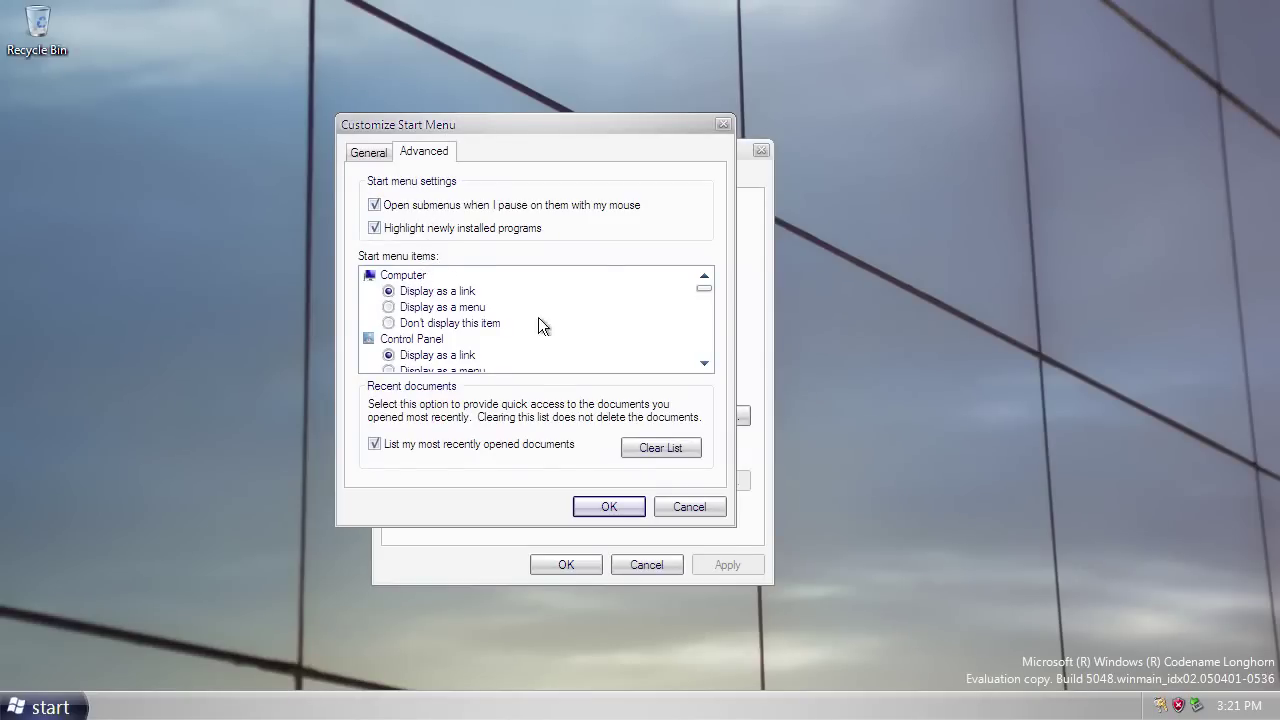
# Scroll through the Start menu items list on the Advanced tab.
pyautogui.click(705, 364)
pyautogui.click(705, 364)
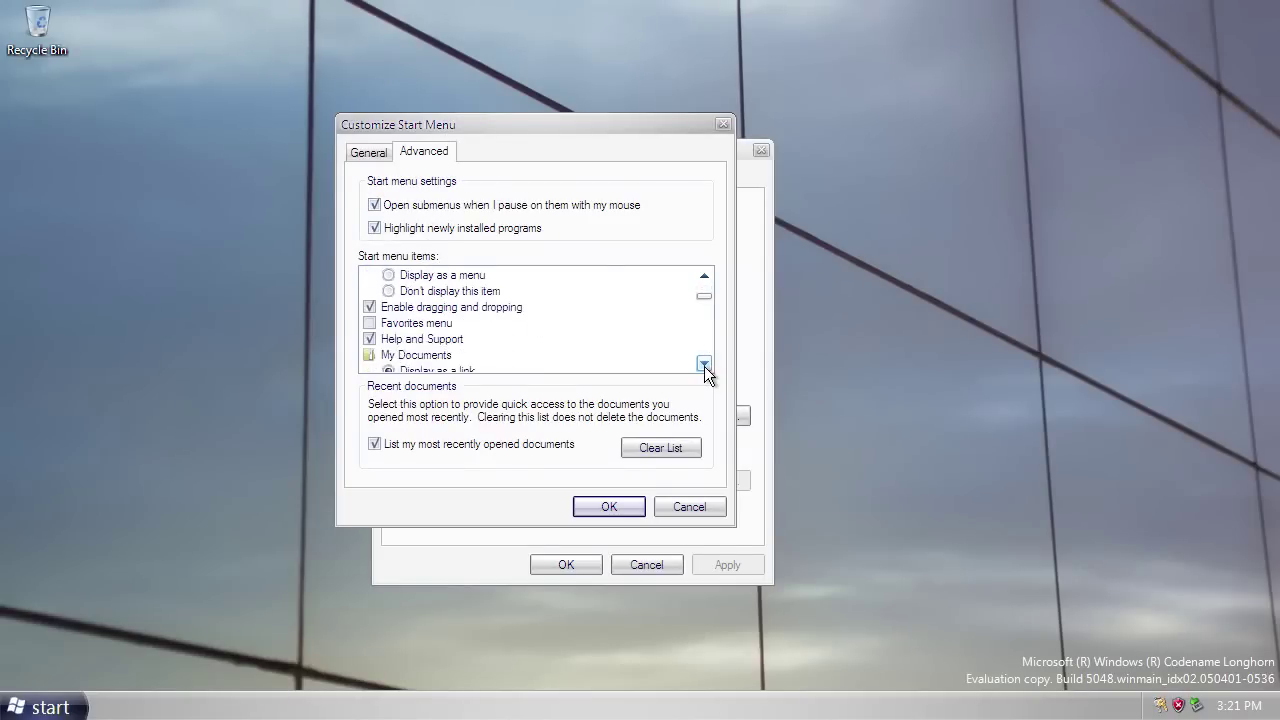
pyautogui.click(705, 364)
pyautogui.click(705, 364)
pyautogui.click(705, 364)
pyautogui.click(705, 364)
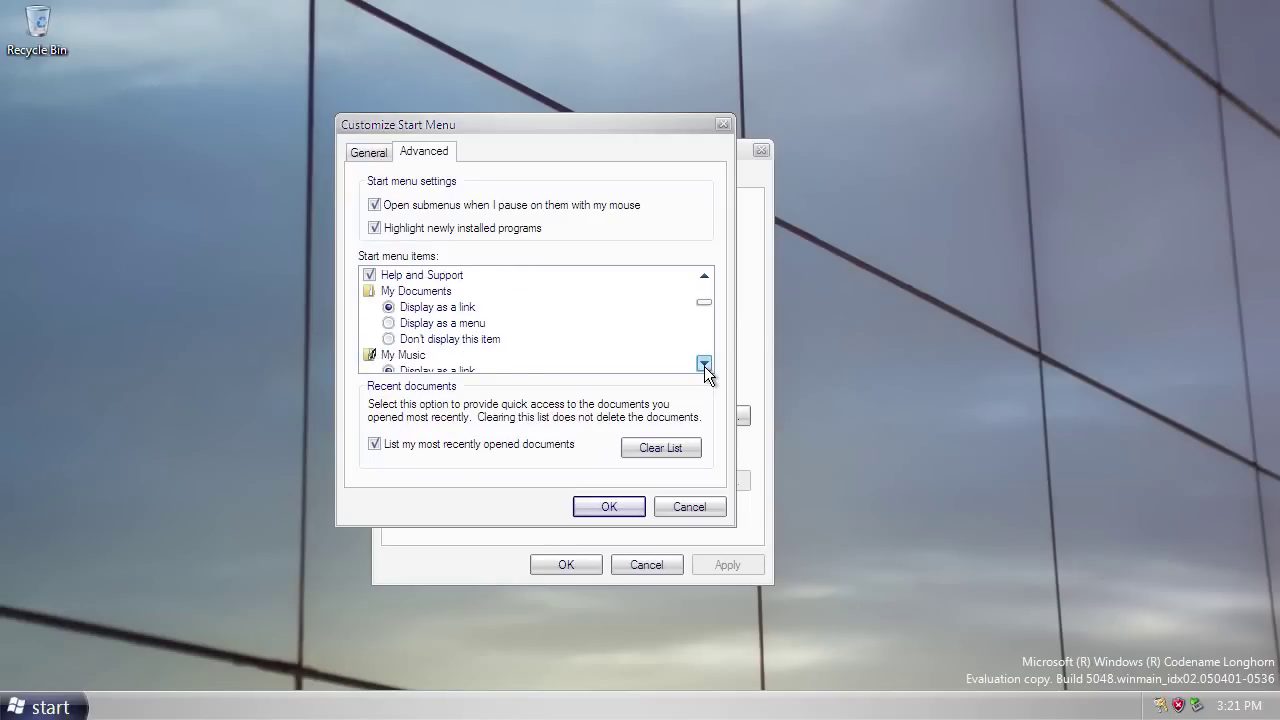
pyautogui.click(705, 364)
pyautogui.click(705, 364)
pyautogui.click(705, 364)
pyautogui.click(705, 364)
pyautogui.click(705, 364)
pyautogui.click(705, 364)
pyautogui.click(705, 364)
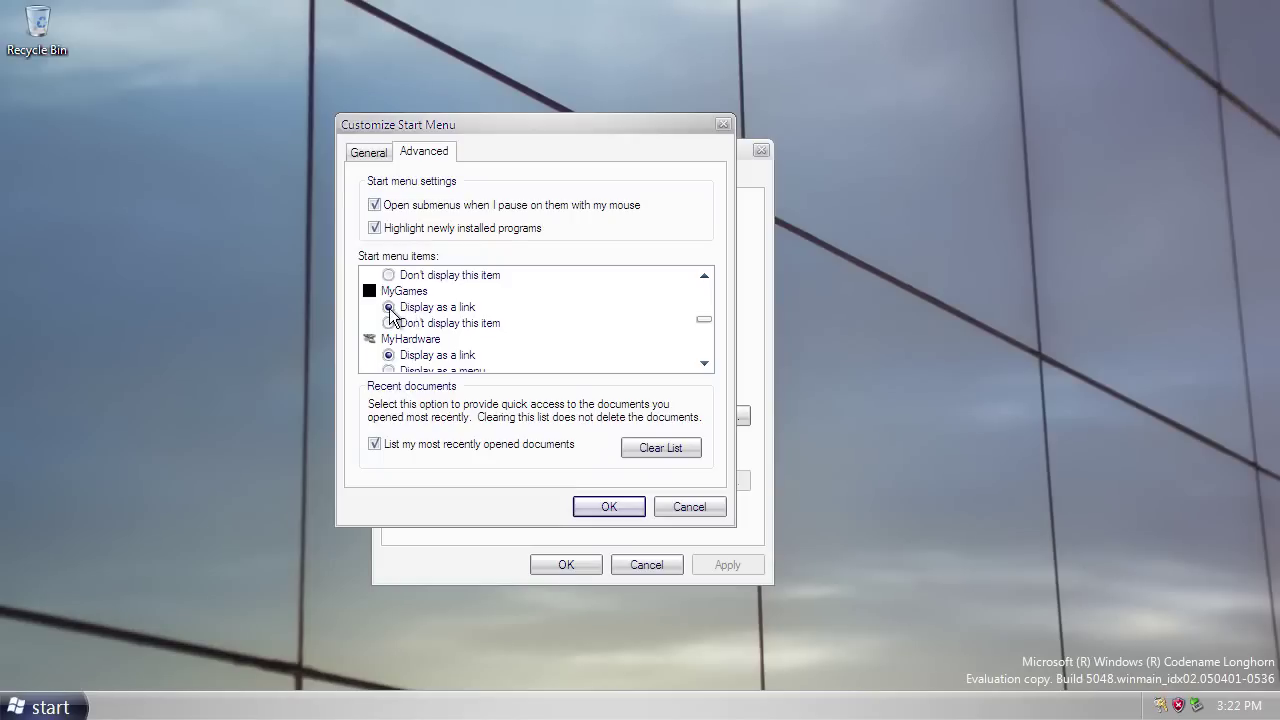
# Compare against the live Start menu, select MyHardware and scroll further down the items list.
pyautogui.click(40, 707)
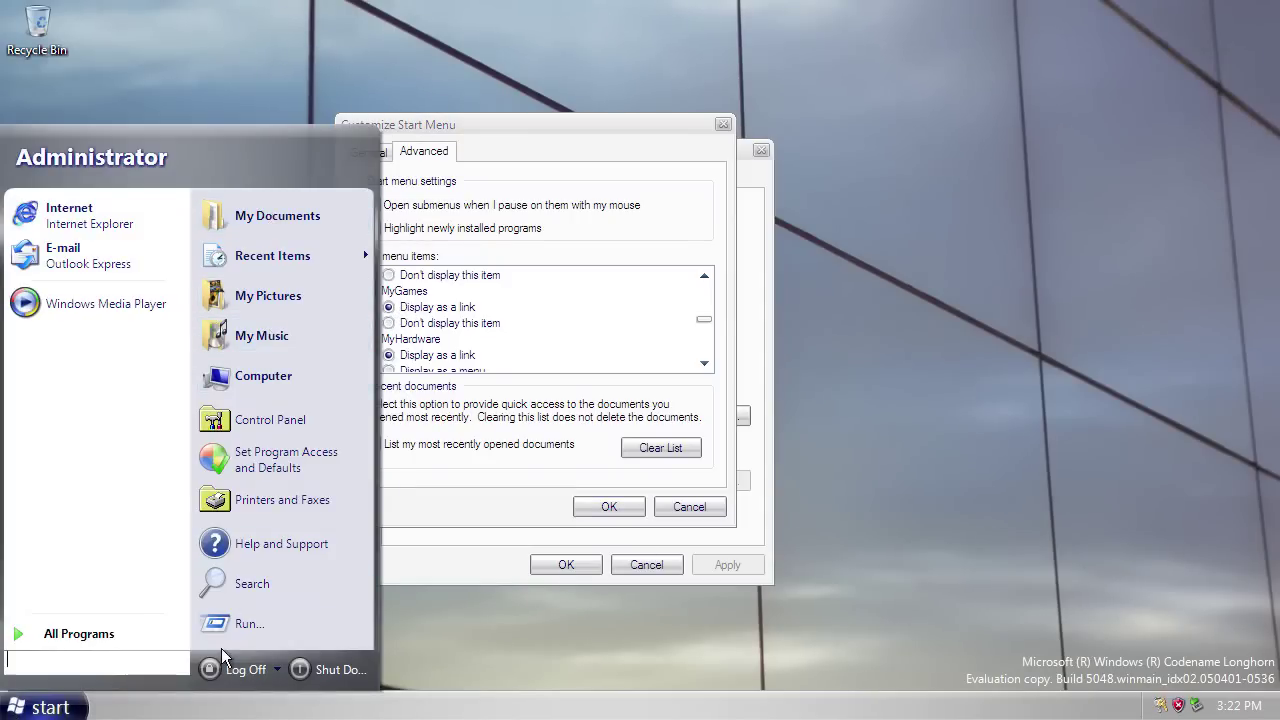
pyautogui.moveTo(564, 127); pyautogui.dragTo(772, 99)
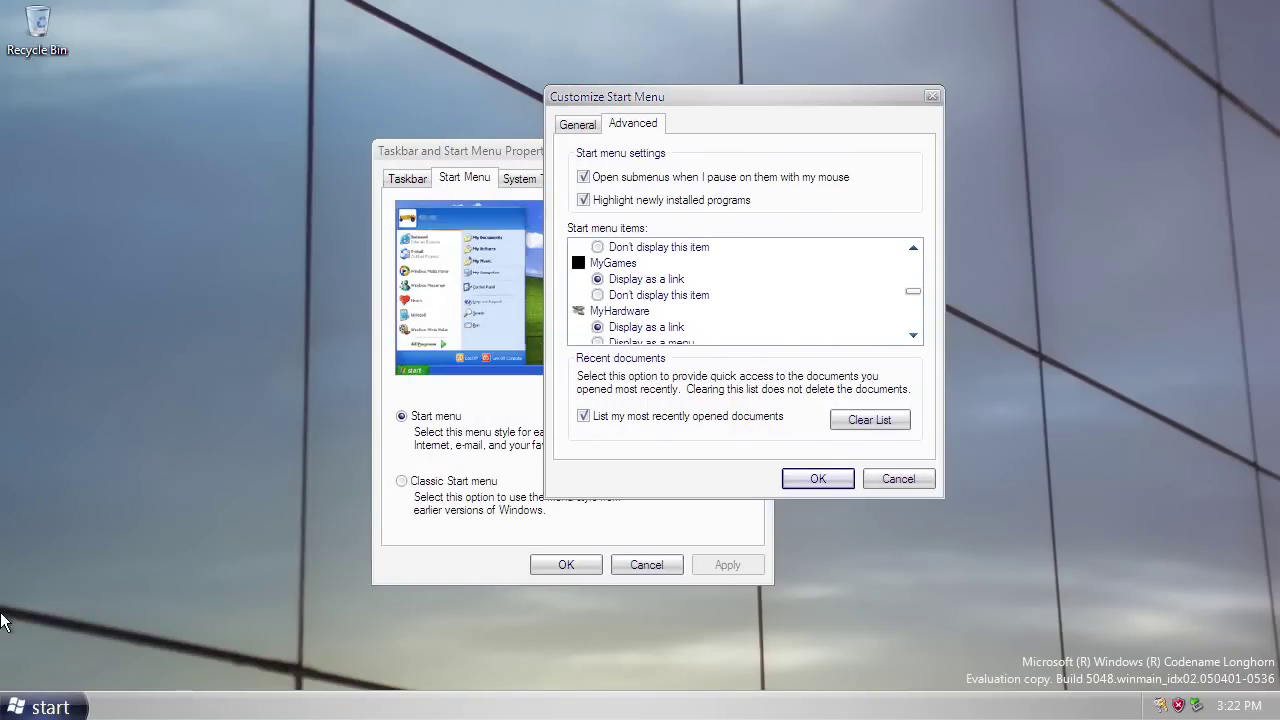
pyautogui.press('super')
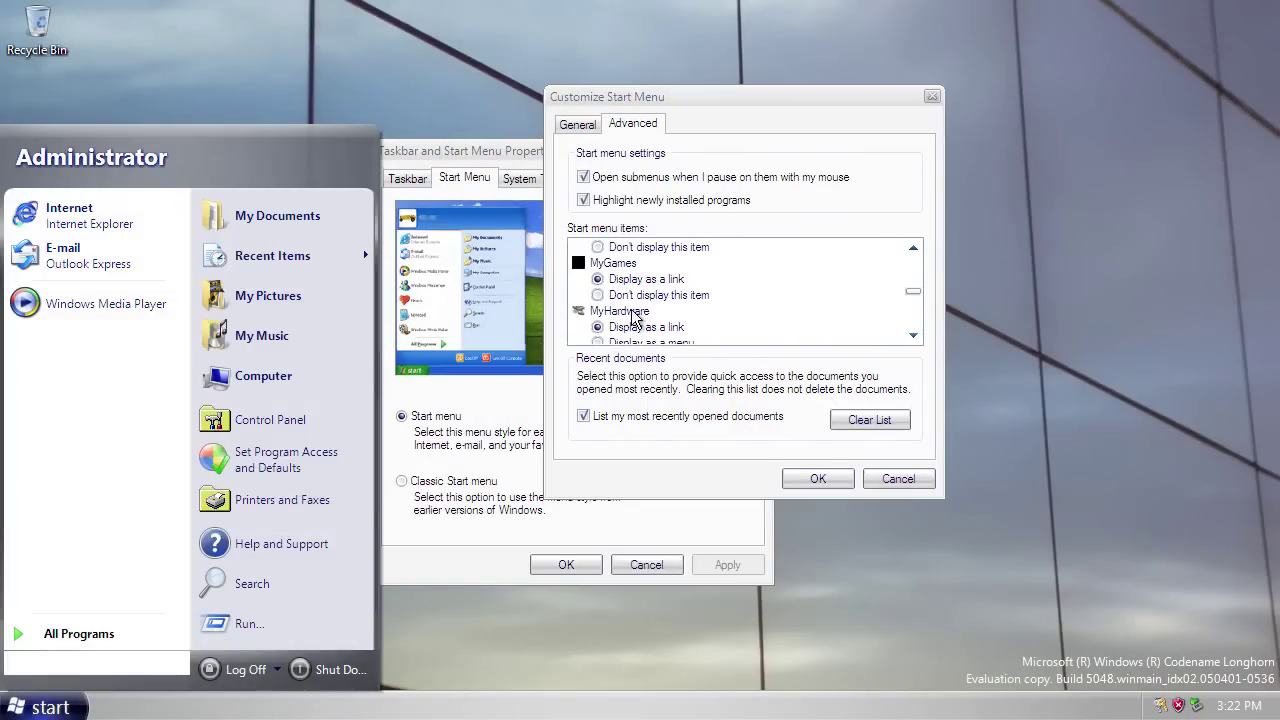
pyautogui.click(632, 318)
pyautogui.click(911, 336)
pyautogui.click(912, 337)
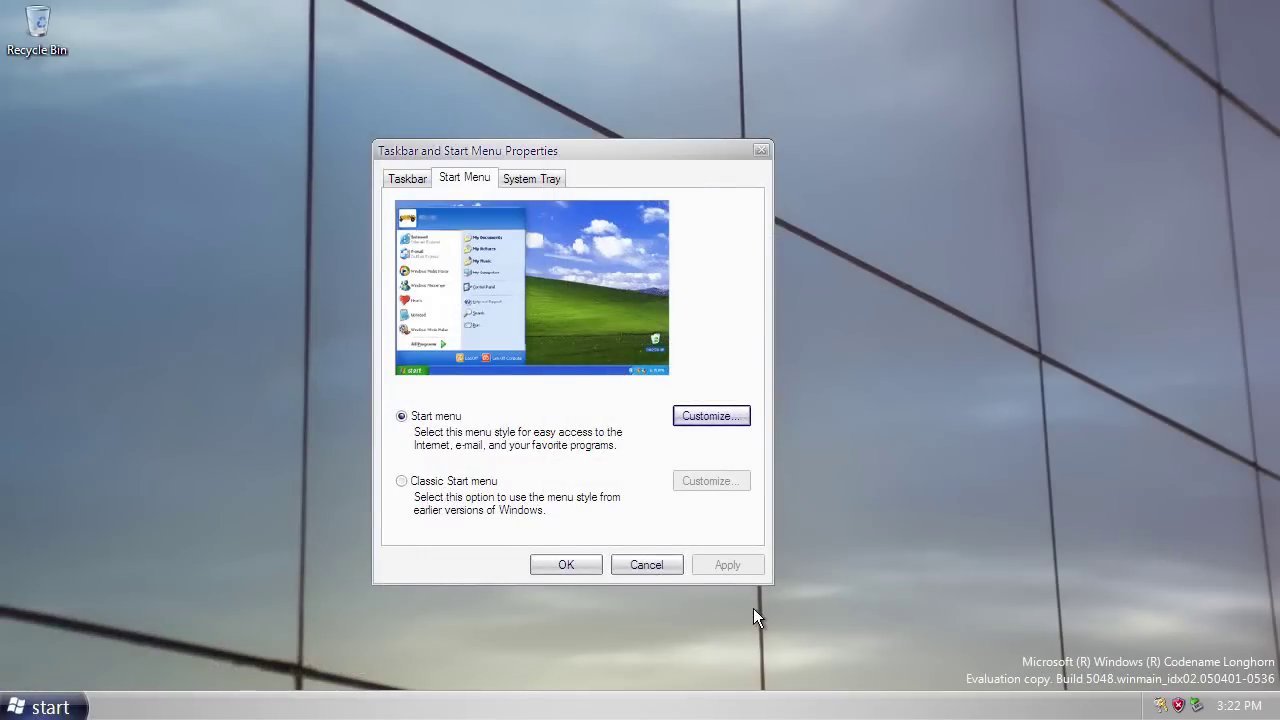
# Turn on Show Shutdown Cancel Dialog in the advanced Start menu settings and confirm both dialogs.
pyautogui.click(700, 418)
pyautogui.click(492, 244)
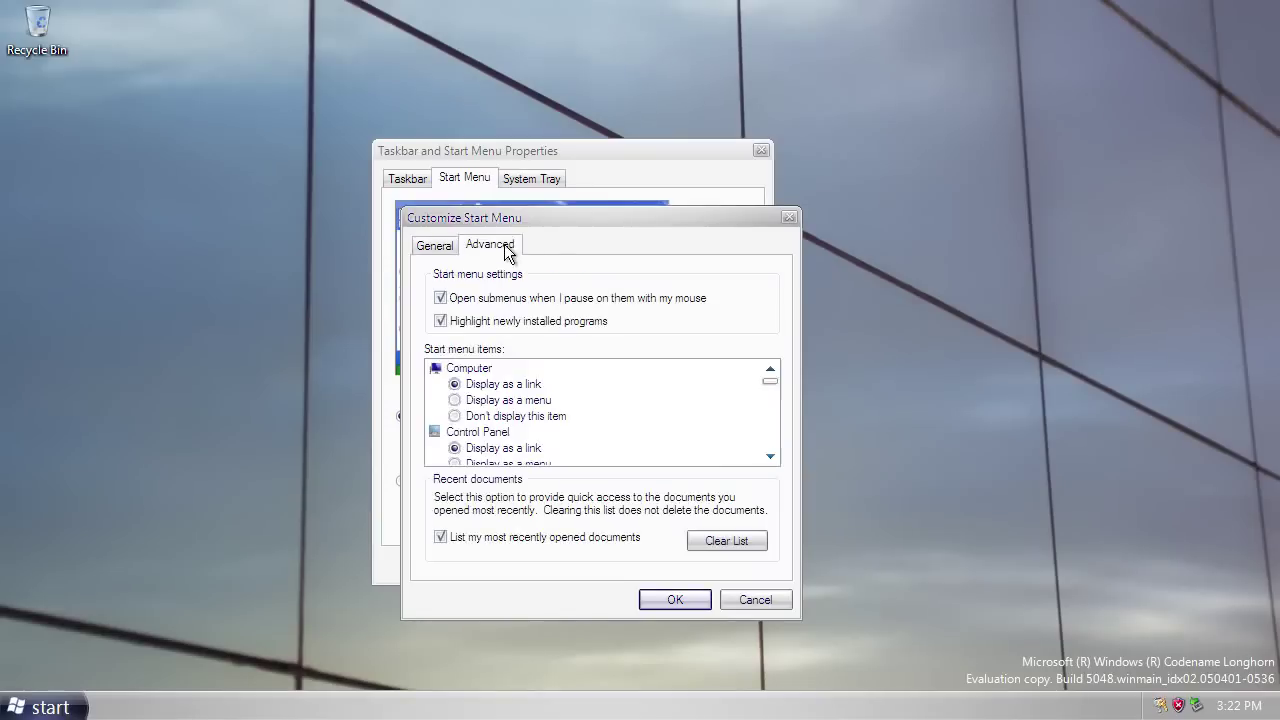
pyautogui.moveTo(769, 385); pyautogui.dragTo(769, 451)
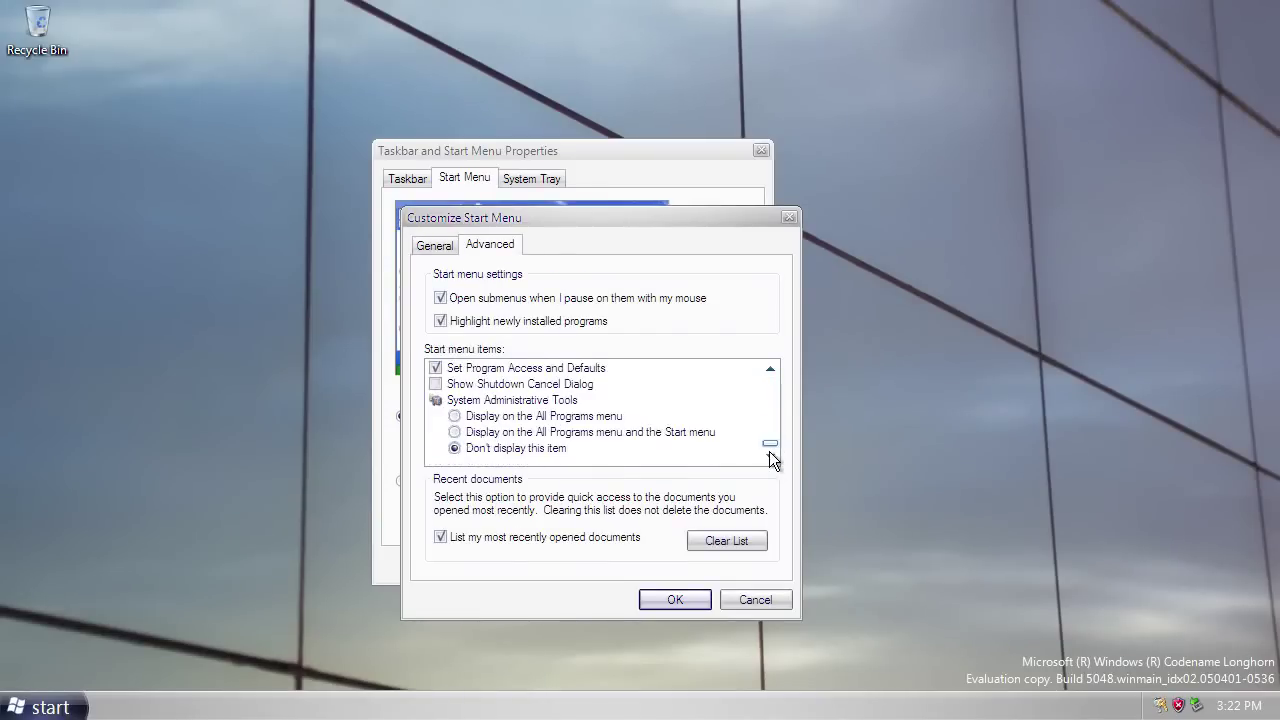
pyautogui.click(770, 368)
pyautogui.click(770, 368)
pyautogui.click(770, 368)
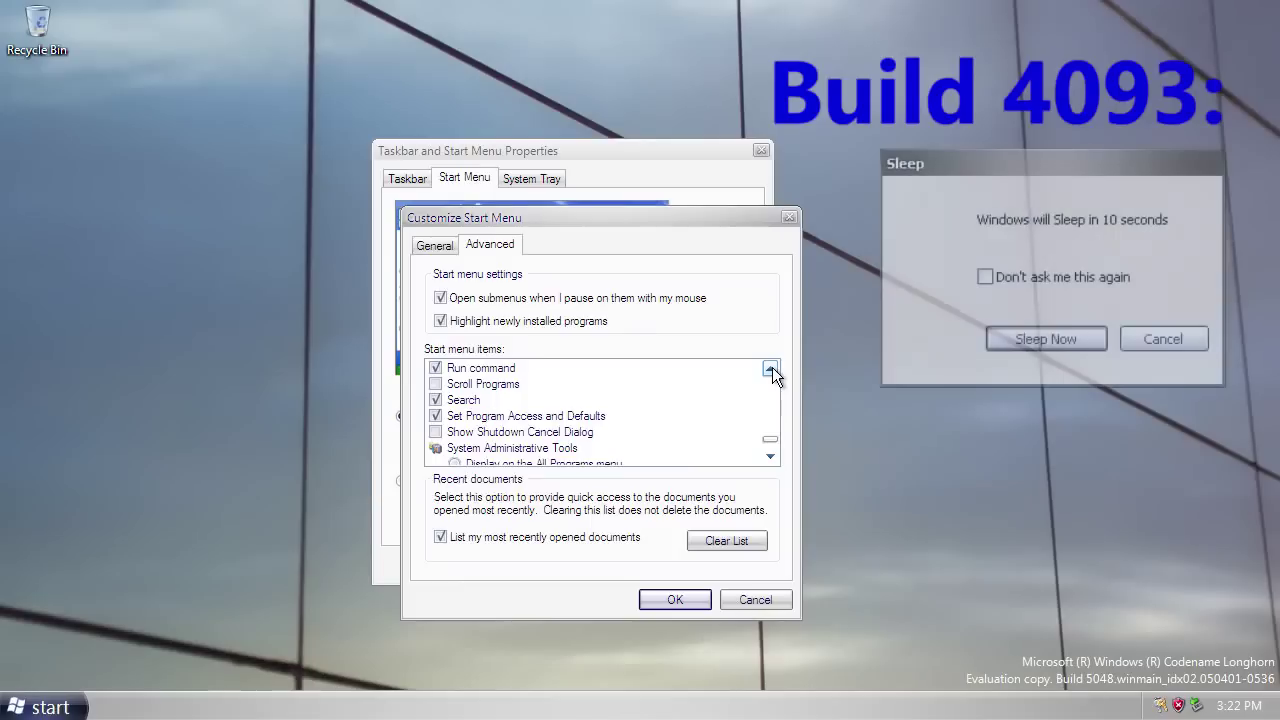
pyautogui.click(770, 368)
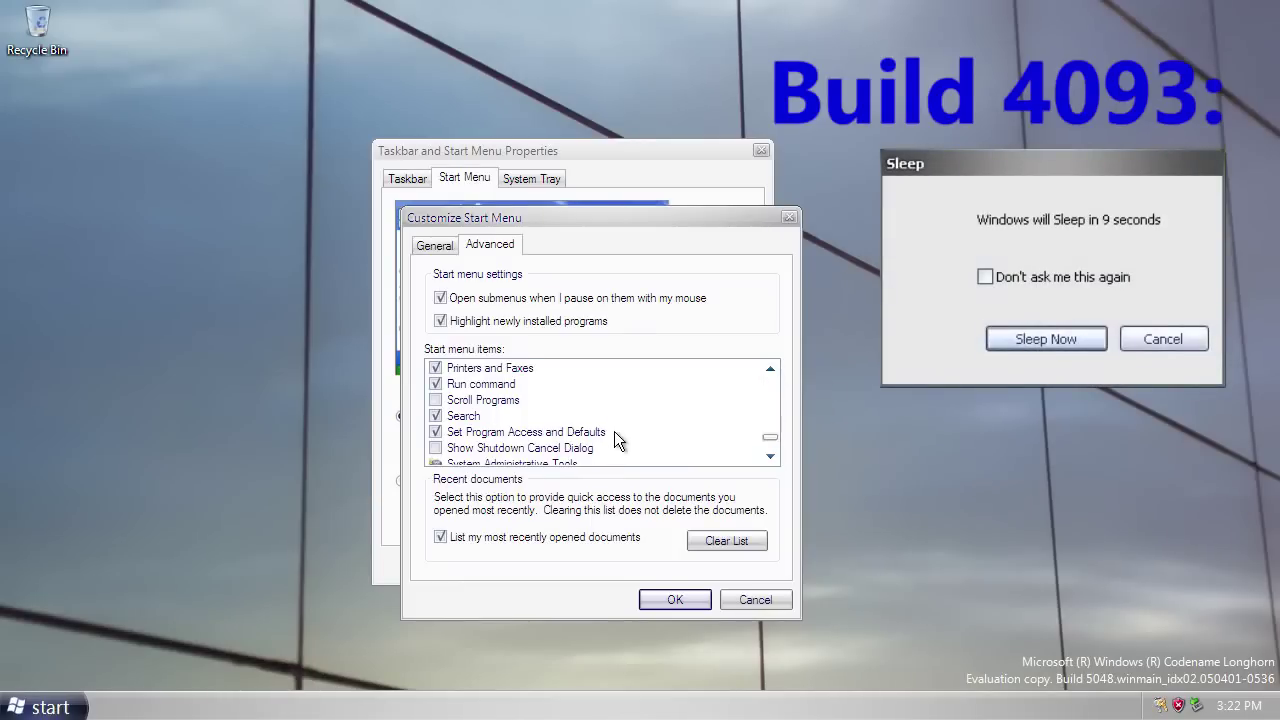
pyautogui.click(436, 449)
pyautogui.click(657, 600)
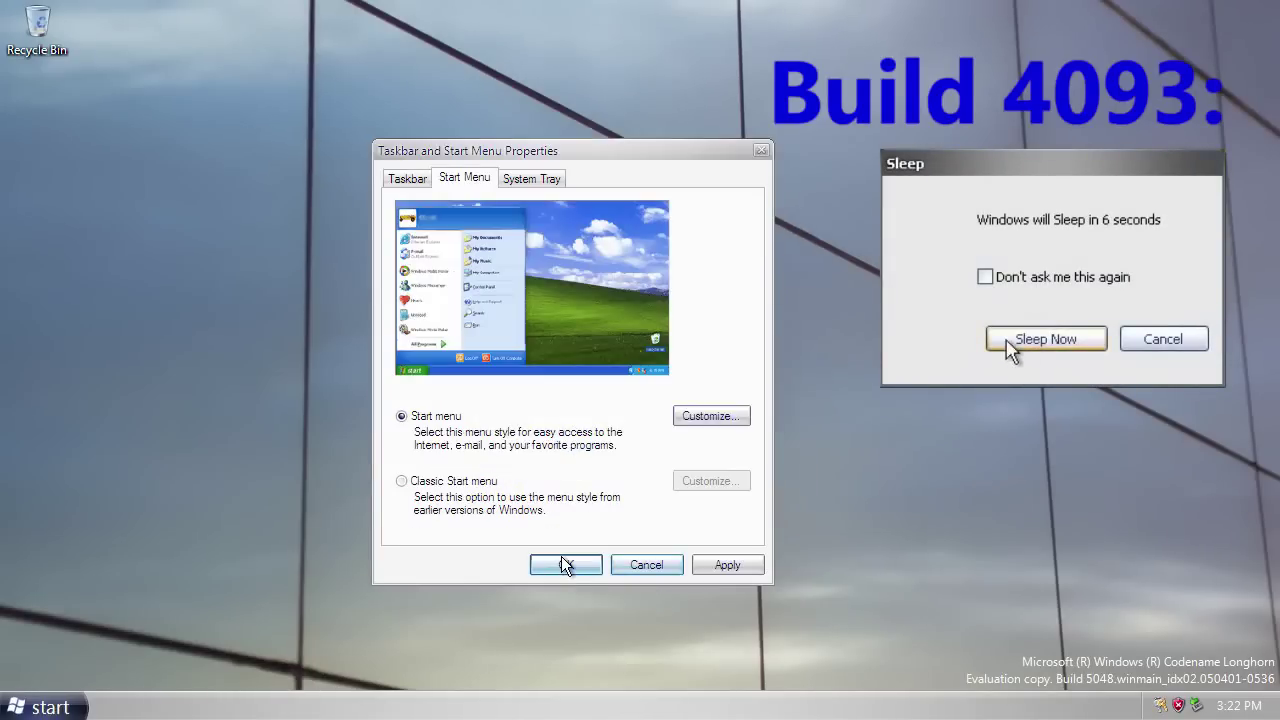
pyautogui.click(566, 563)
# Open the Shut Down Windows dialog, select Shut down, then dismiss it.
pyautogui.click(50, 708)
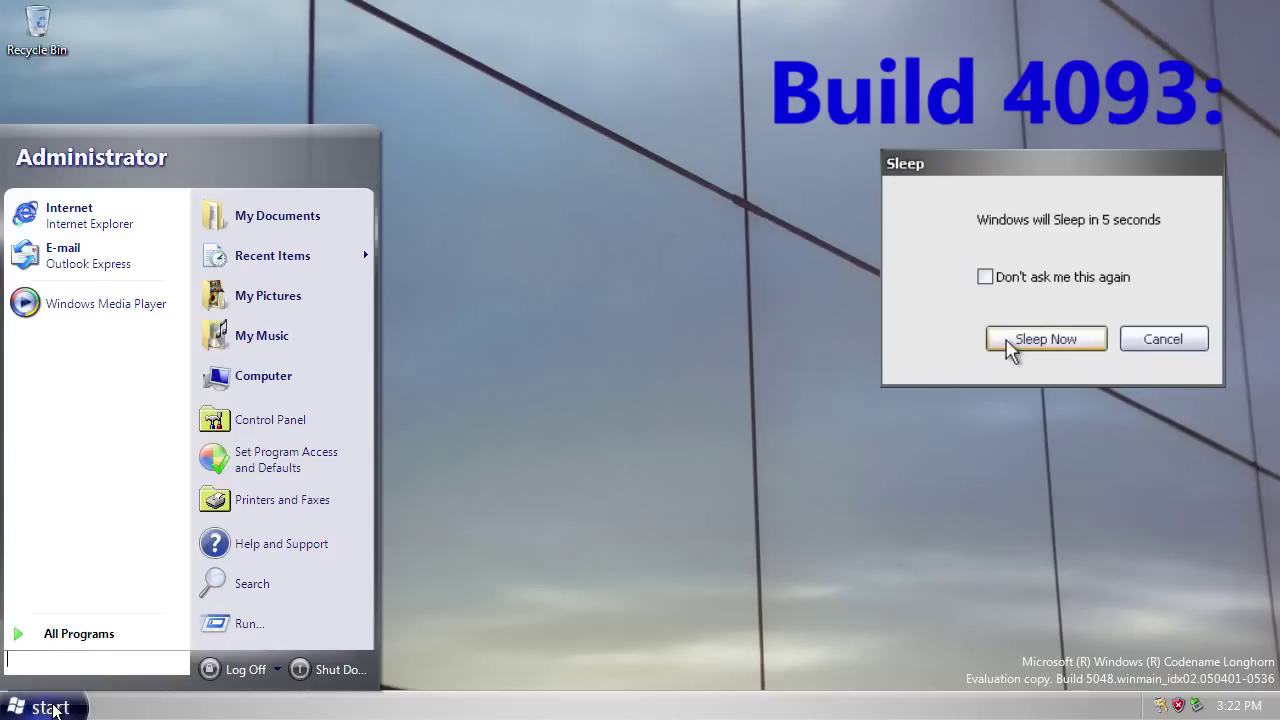
pyautogui.click(325, 670)
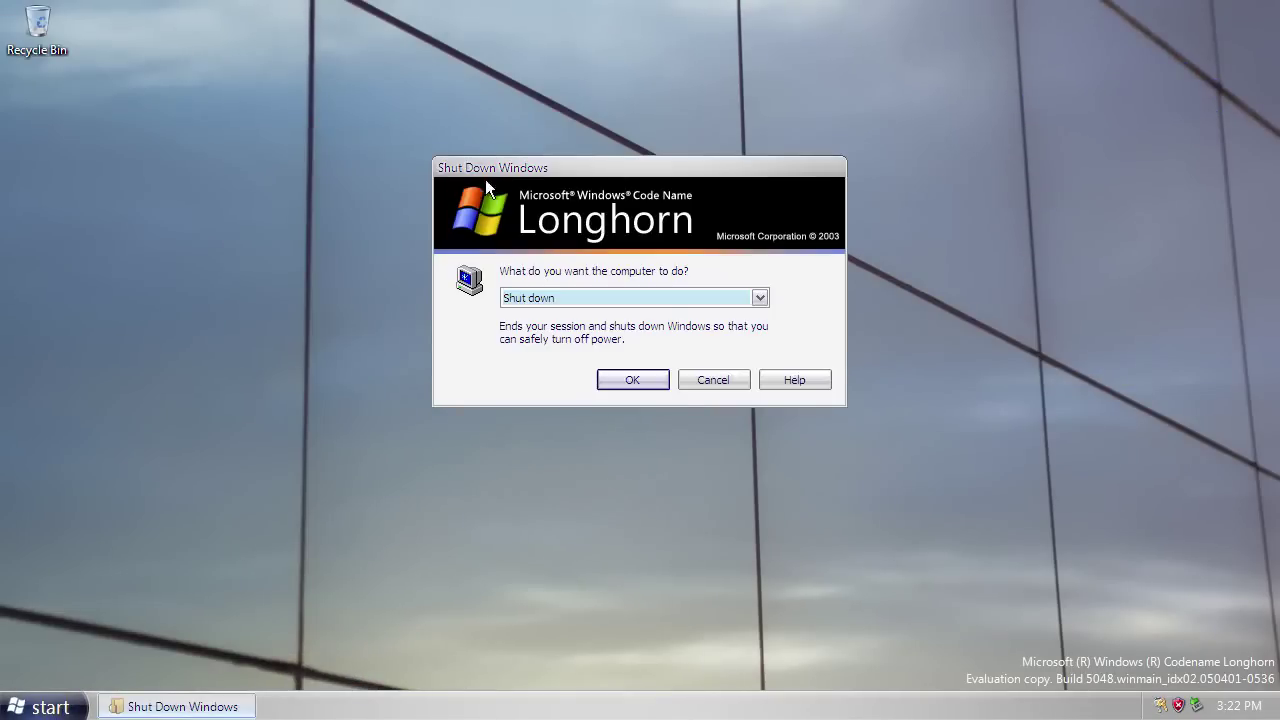
pyautogui.click(663, 296)
pyautogui.click(629, 329)
pyautogui.press('Return')
pyautogui.rightClick(492, 702)
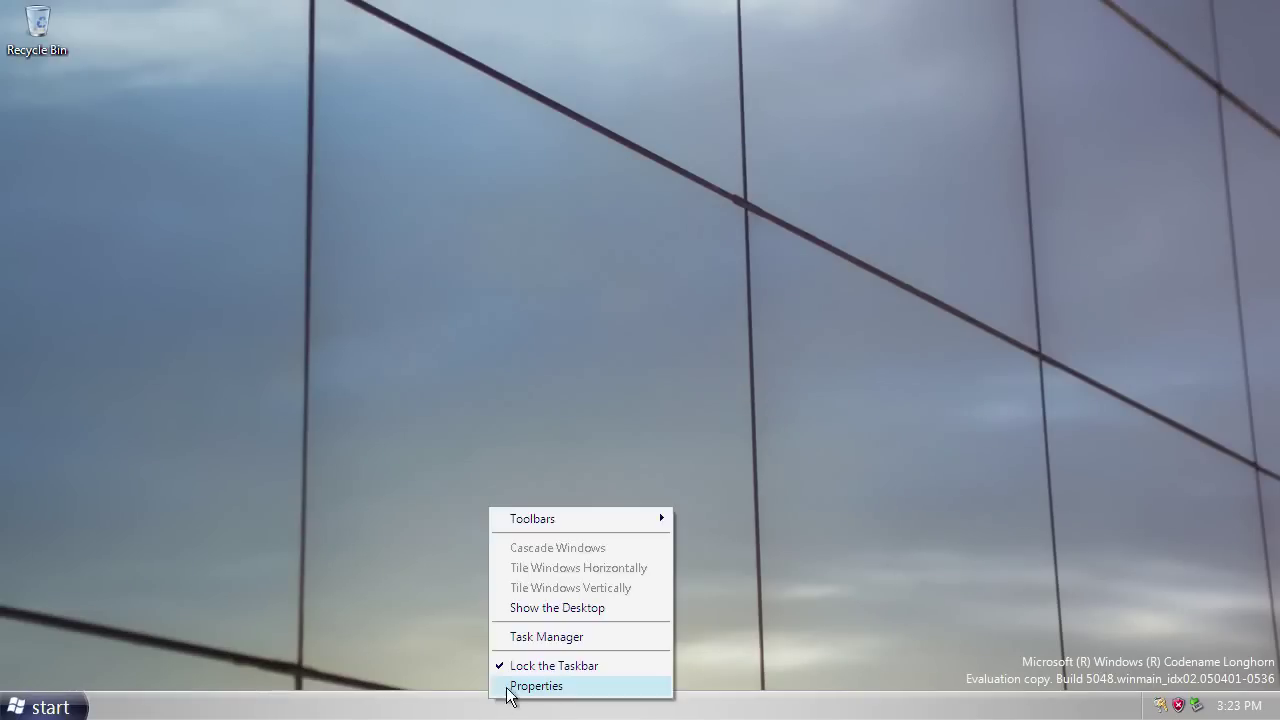
pyautogui.click(505, 686)
pyautogui.click(88, 278)
pyautogui.moveTo(92, 258); pyautogui.dragTo(411, 165)
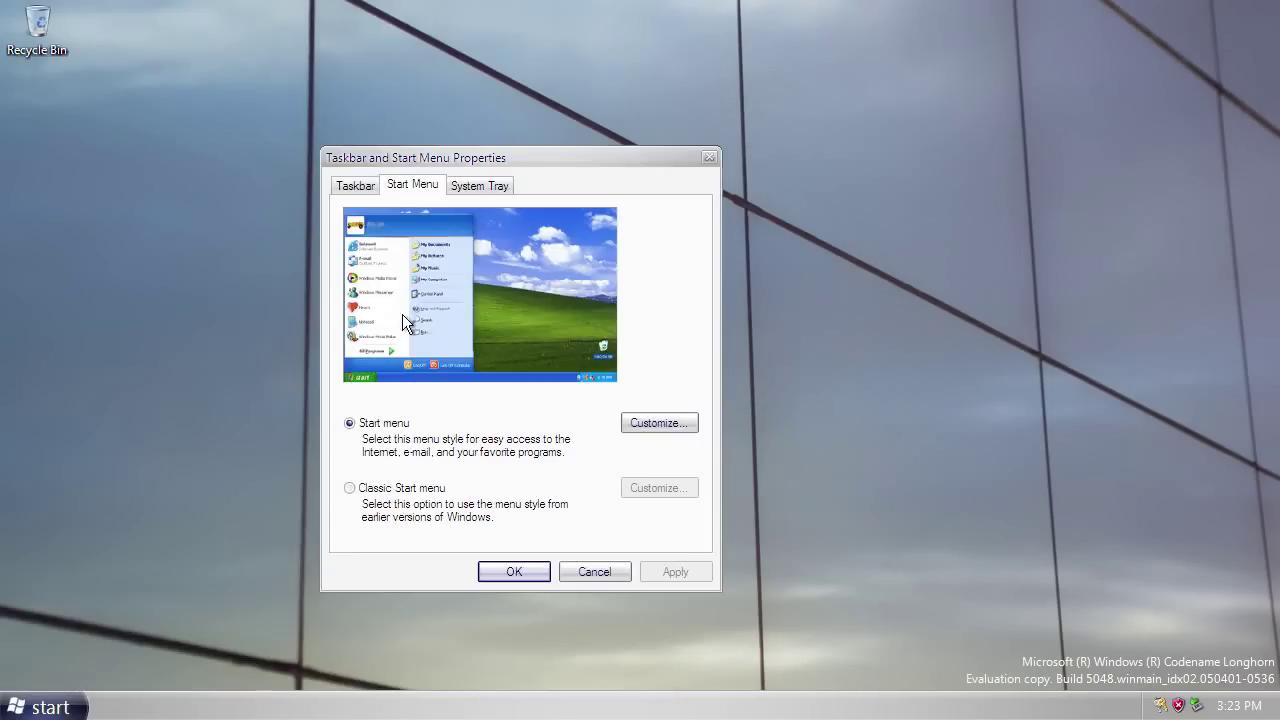
pyautogui.click(660, 421)
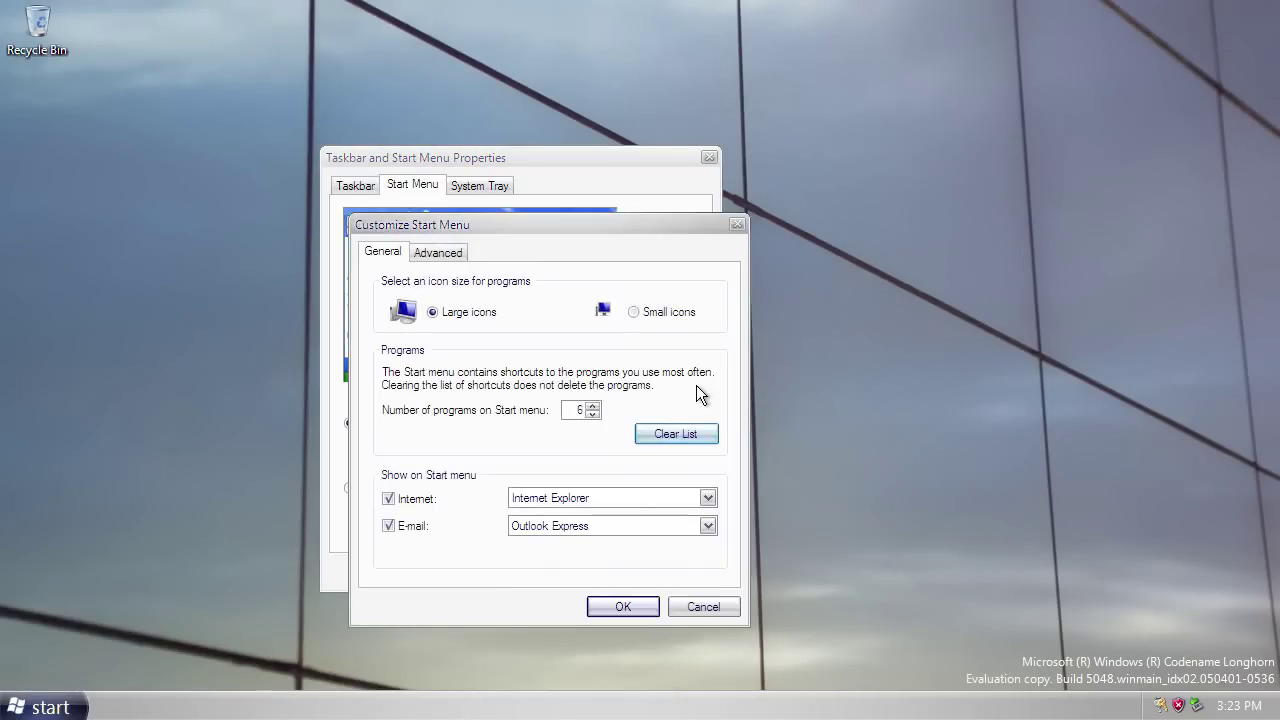
pyautogui.click(437, 253)
pyautogui.moveTo(717, 390); pyautogui.dragTo(716, 468)
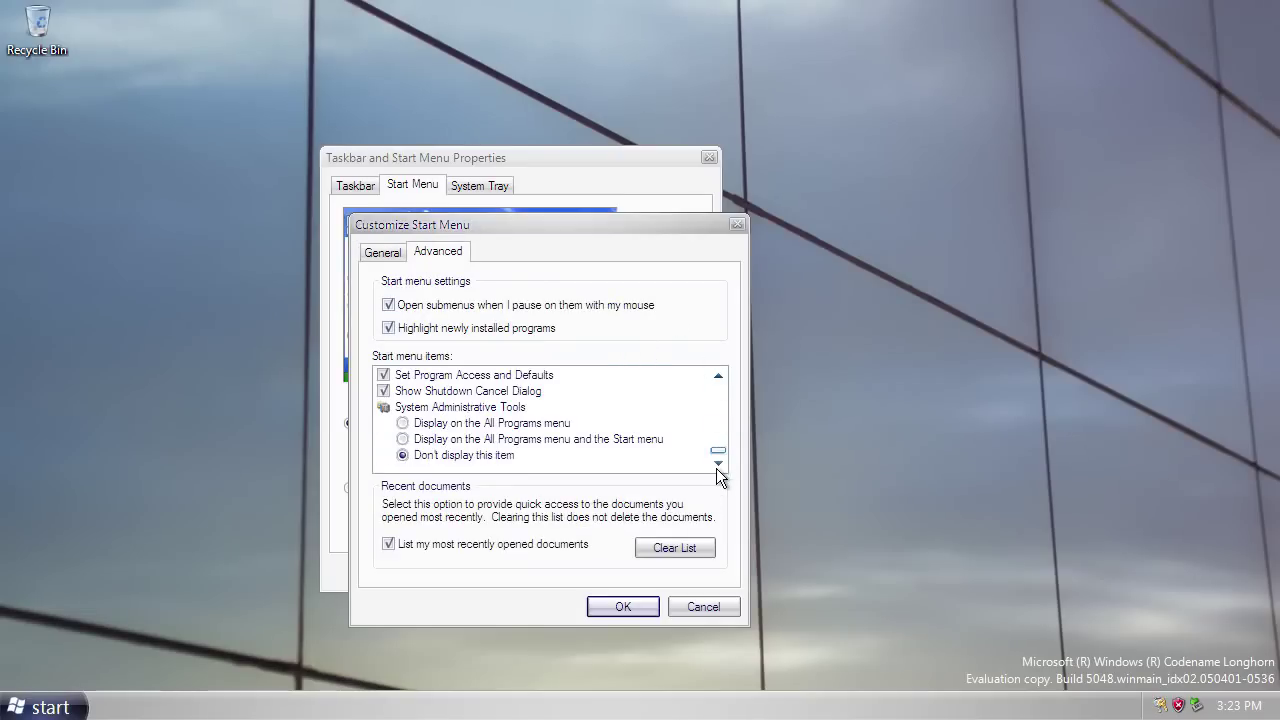
pyautogui.click(721, 411)
pyautogui.click(721, 411)
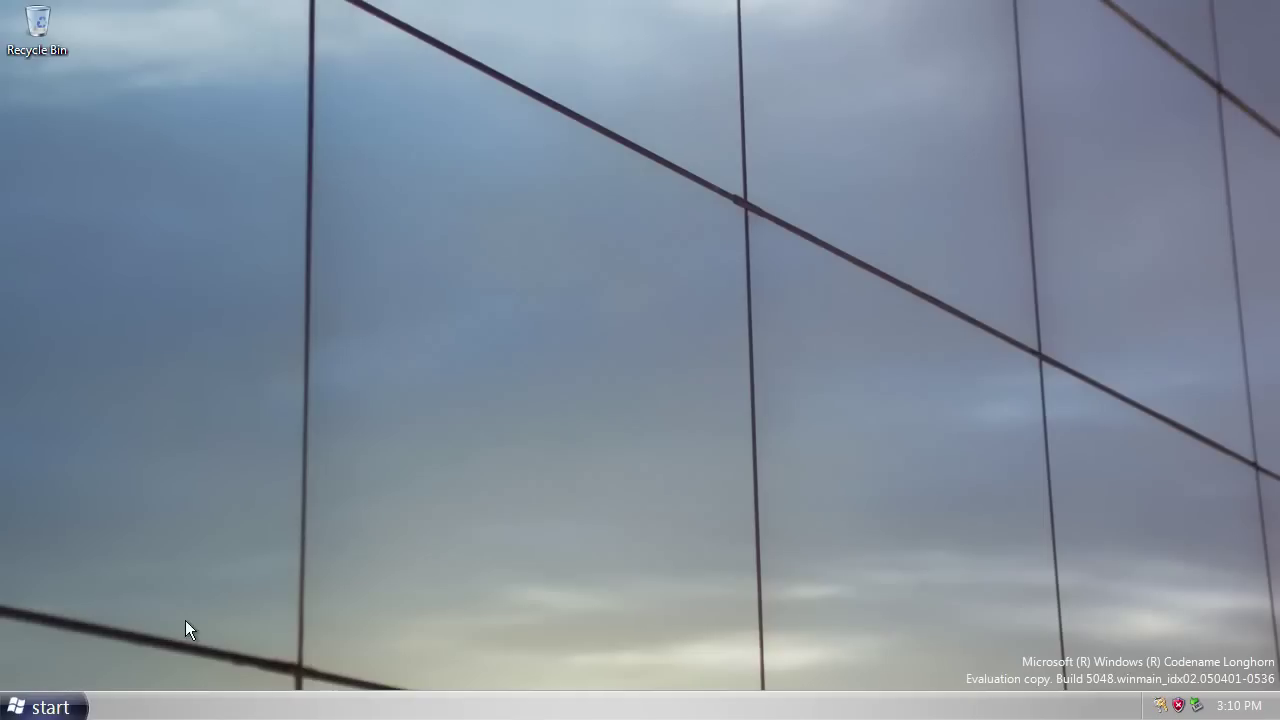
pyautogui.click(33, 704)
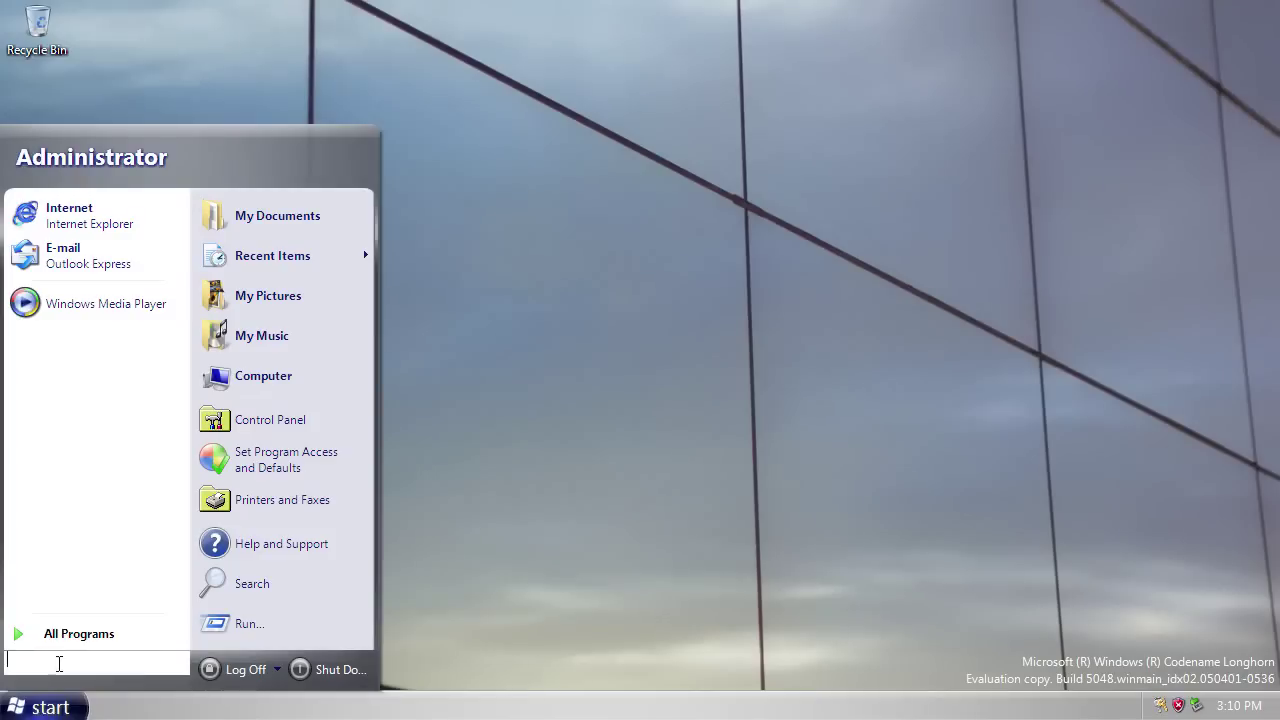
pyautogui.click(119, 636)
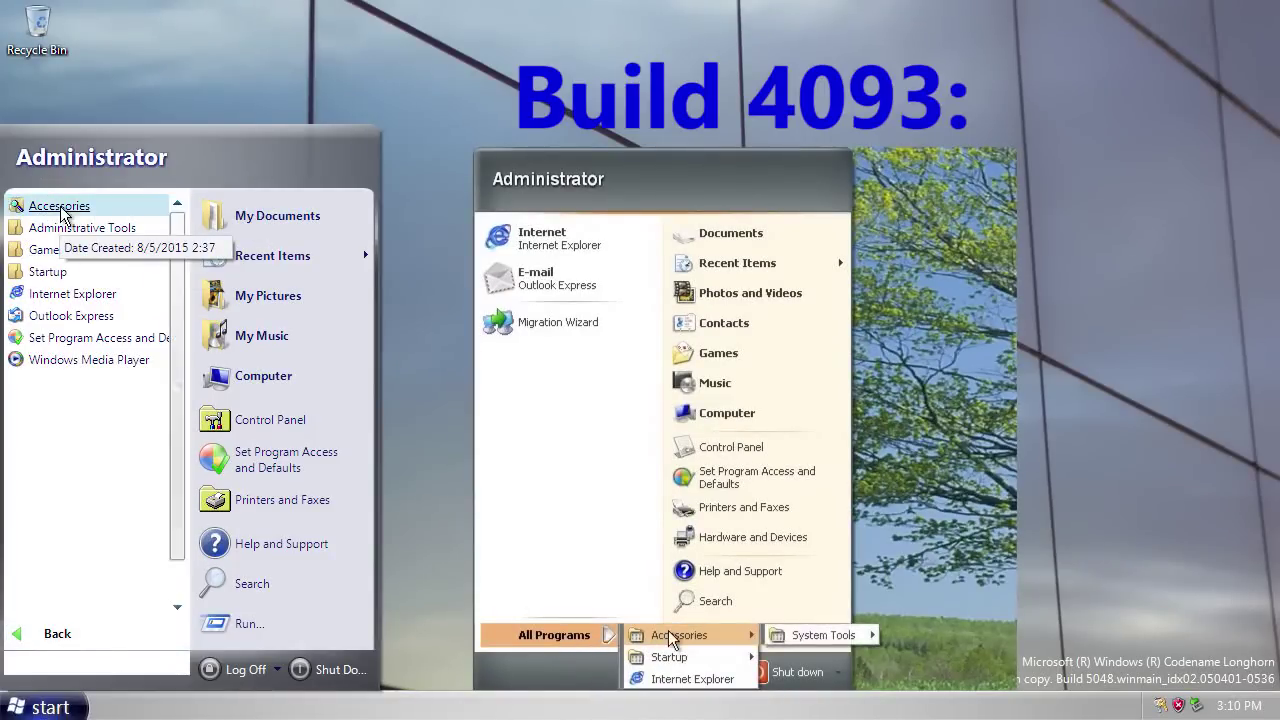
pyautogui.click(60, 210)
pyautogui.click(60, 210)
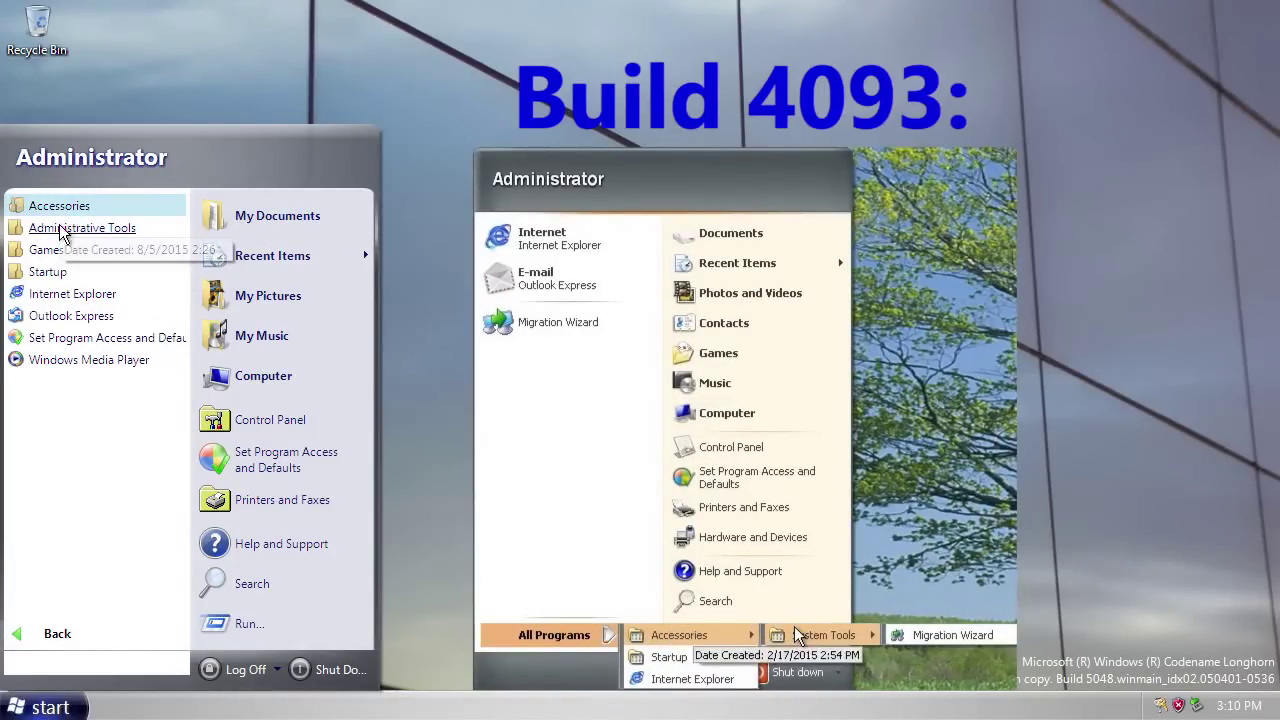
pyautogui.click(63, 229)
pyautogui.click(63, 232)
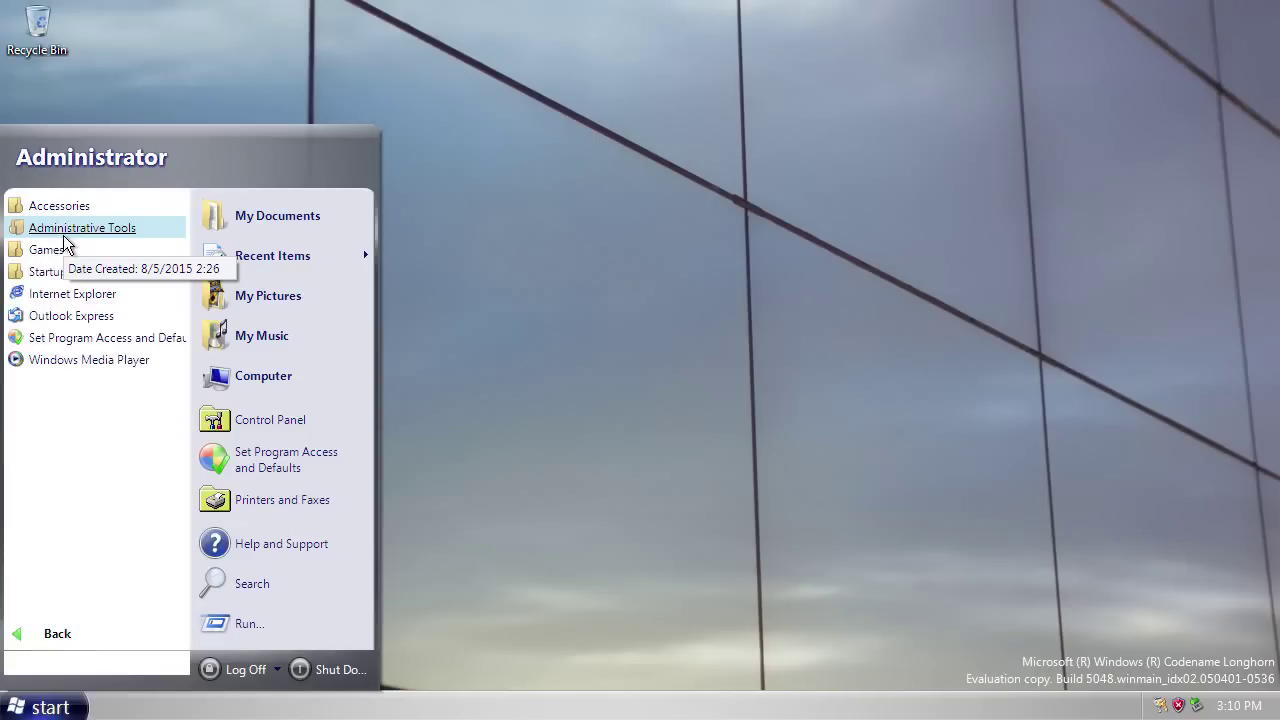
pyautogui.click(57, 634)
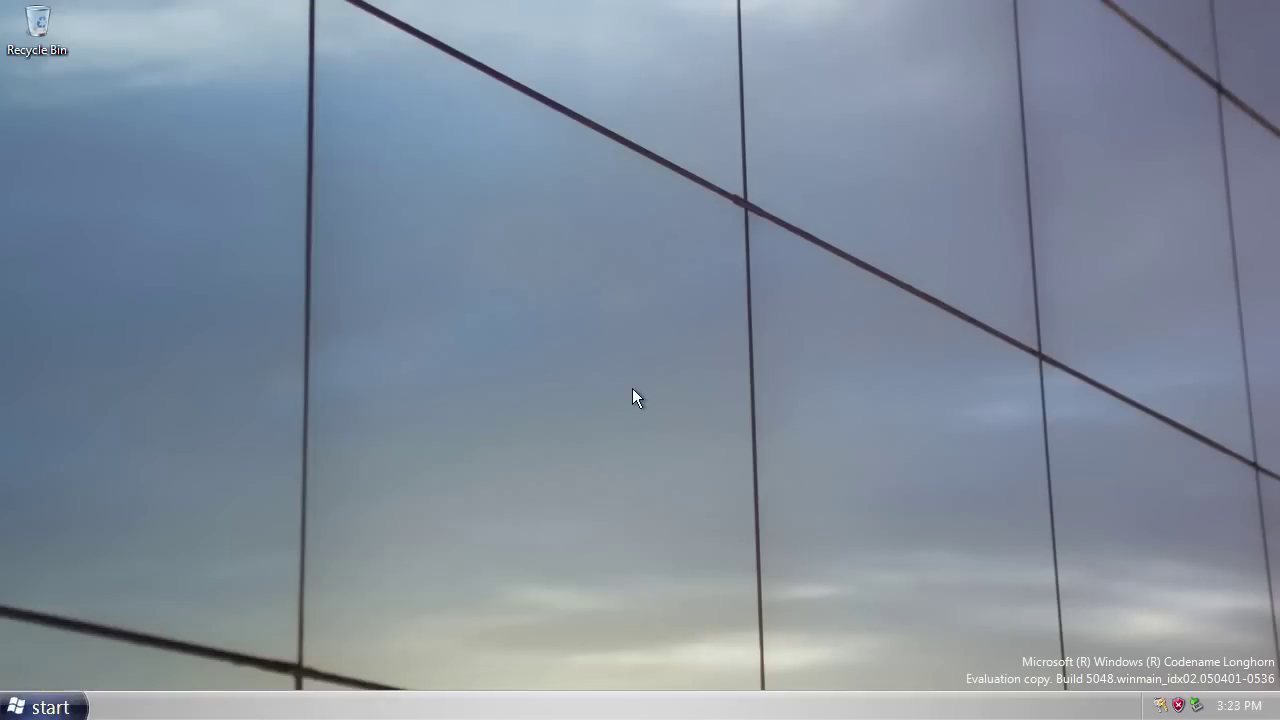
# Open Computer from the Start menu and nudge its window slightly down.
pyautogui.click(44, 707)
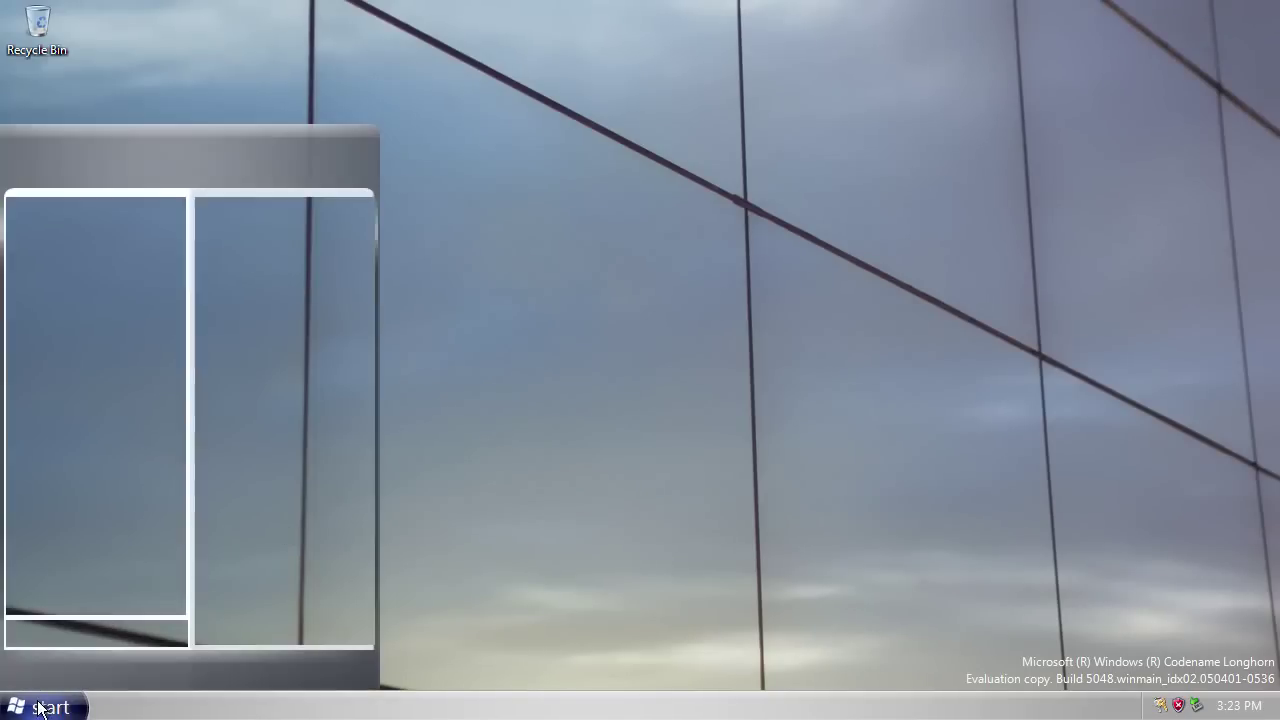
pyautogui.click(245, 386)
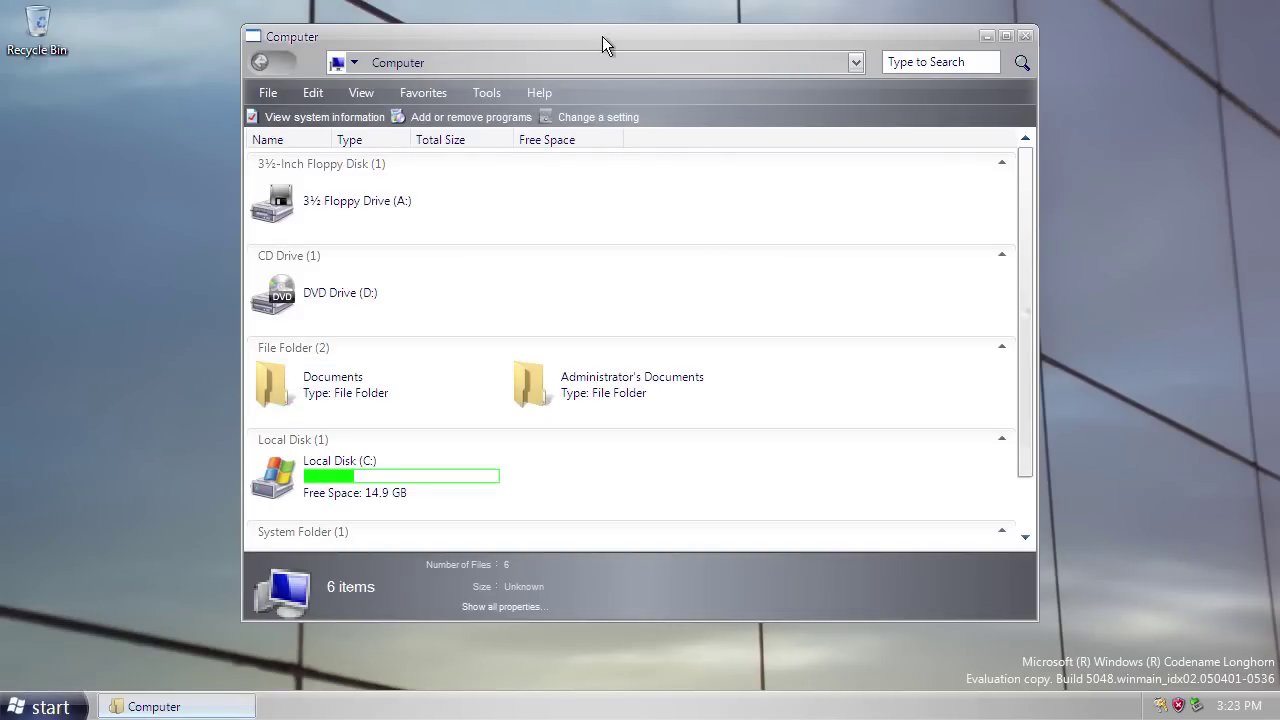
pyautogui.moveTo(602, 36); pyautogui.dragTo(595, 53)
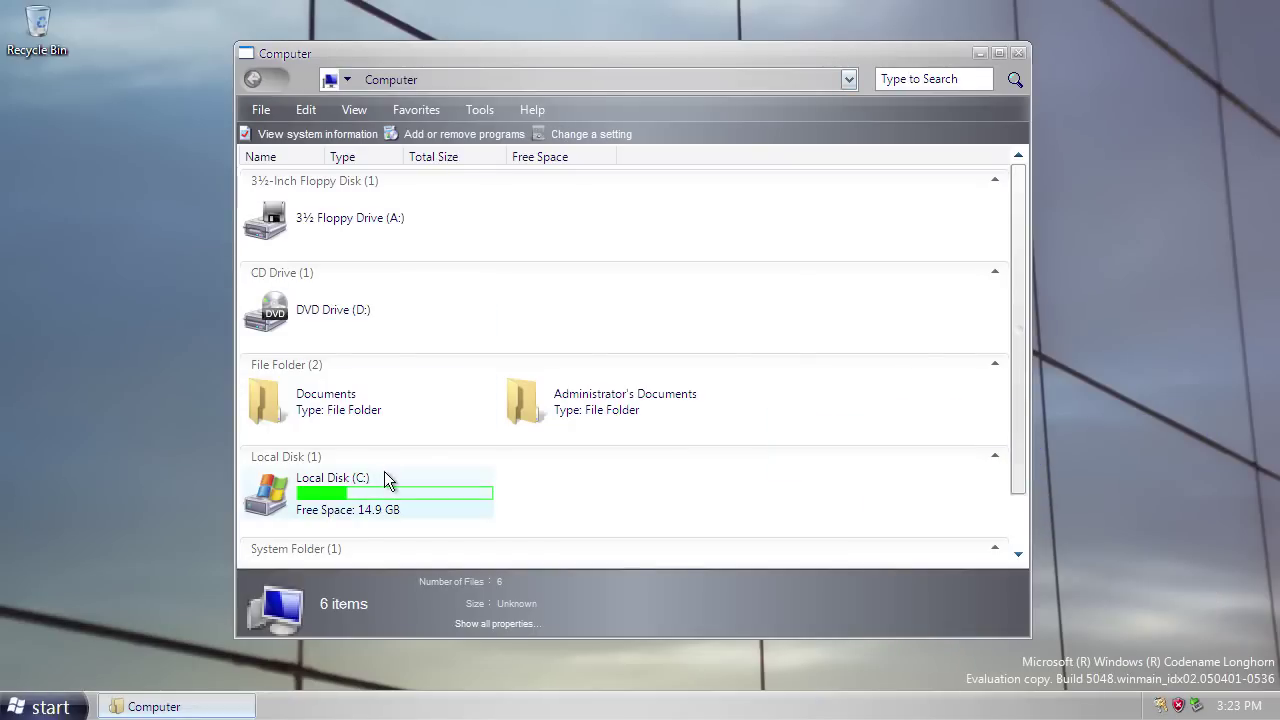
# Hide the Computer window's back/forward buttons, address bar and search box.
pyautogui.rightClick(218, 708)
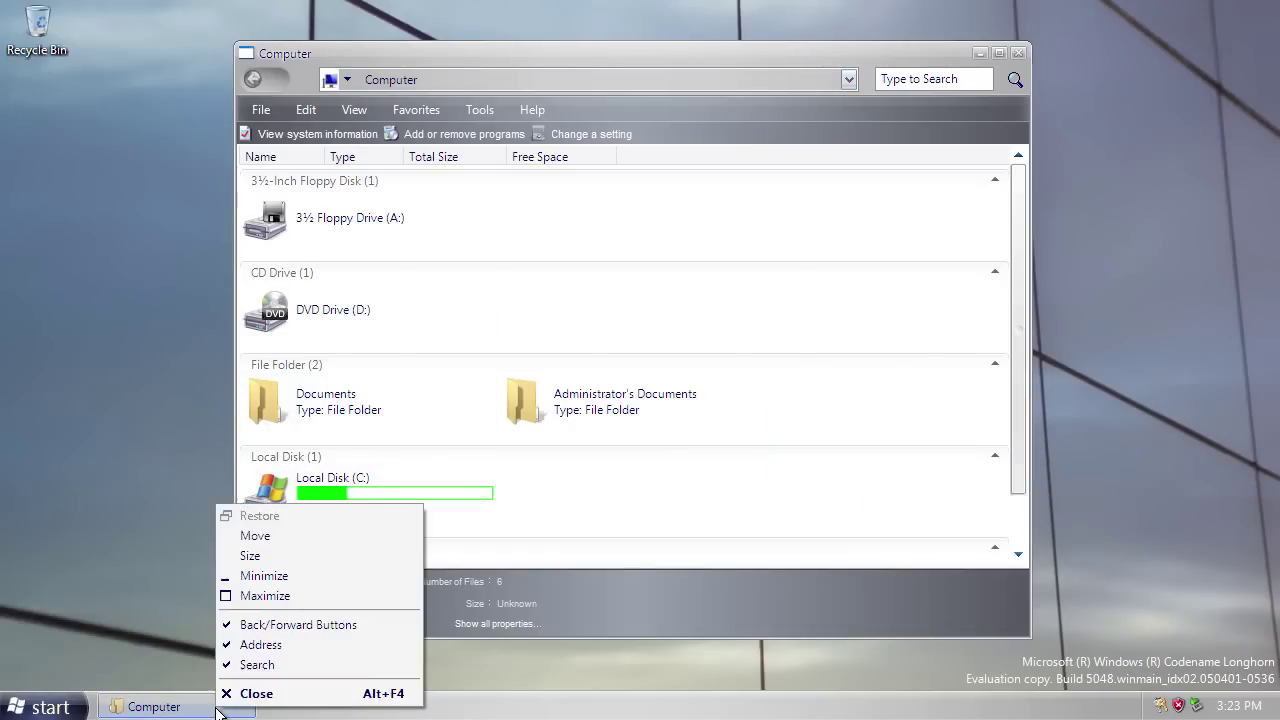
pyautogui.click(285, 626)
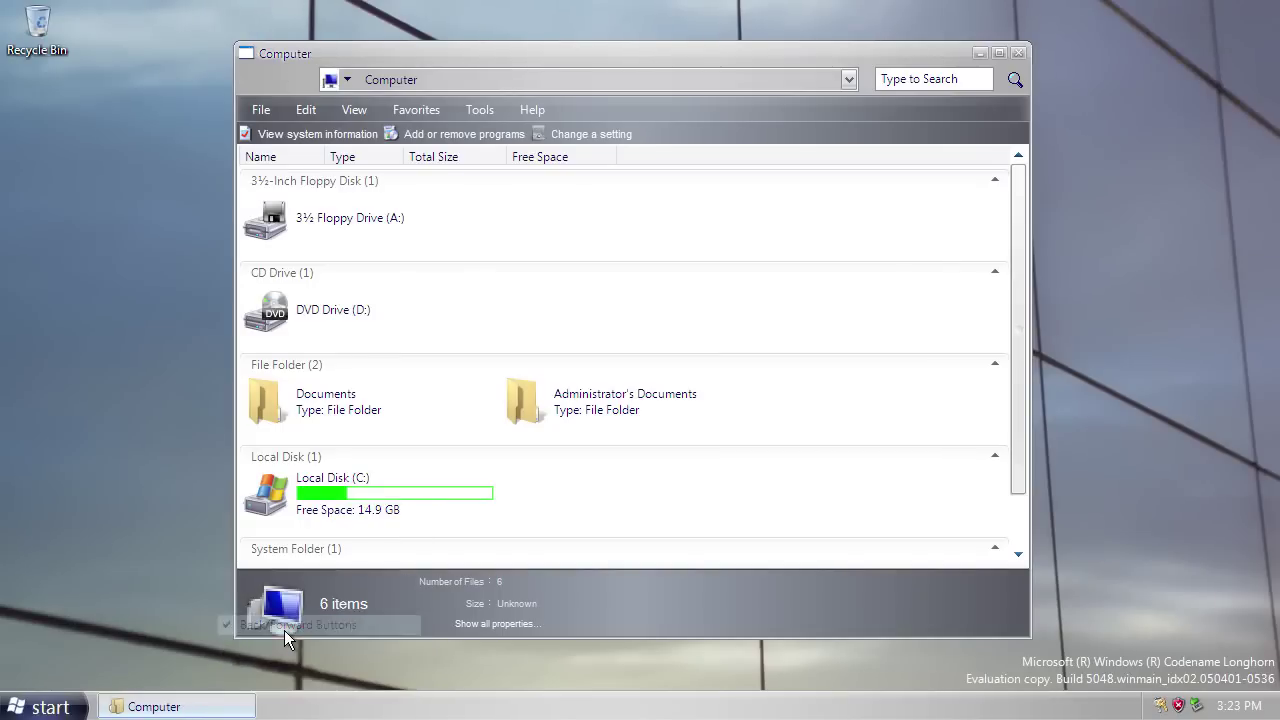
pyautogui.rightClick(215, 708)
pyautogui.click(257, 643)
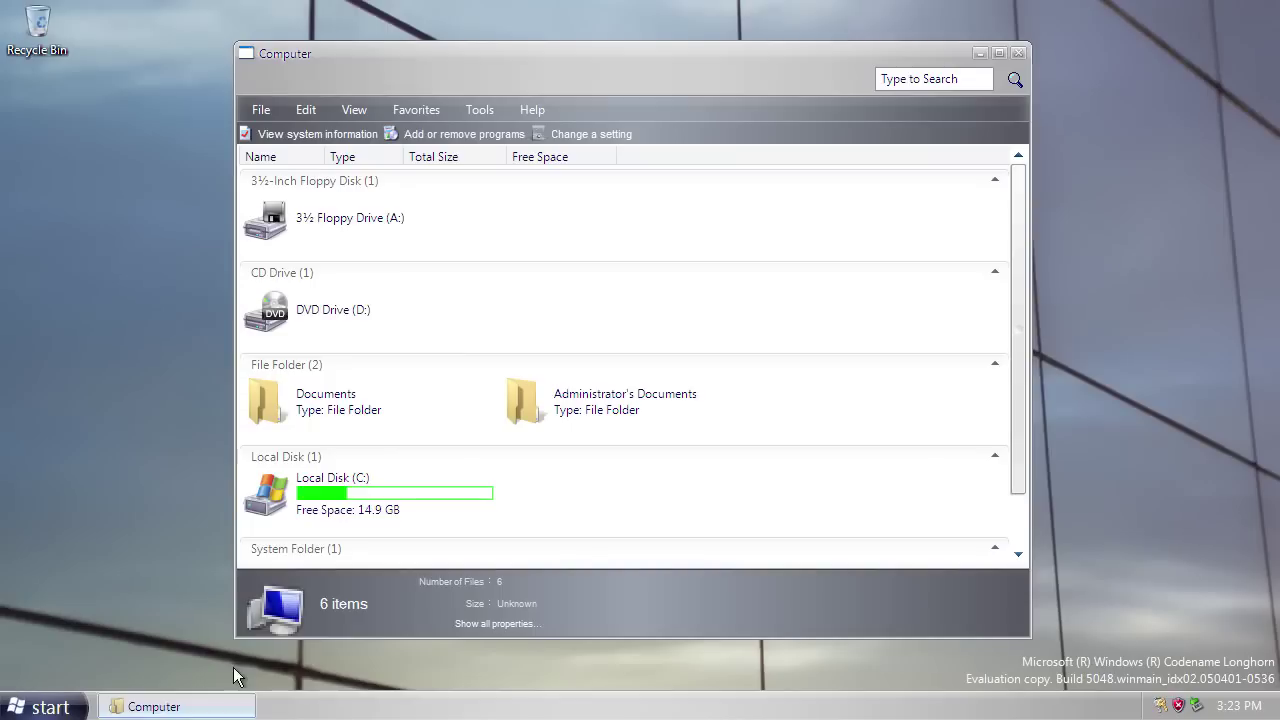
pyautogui.rightClick(210, 707)
pyautogui.click(254, 662)
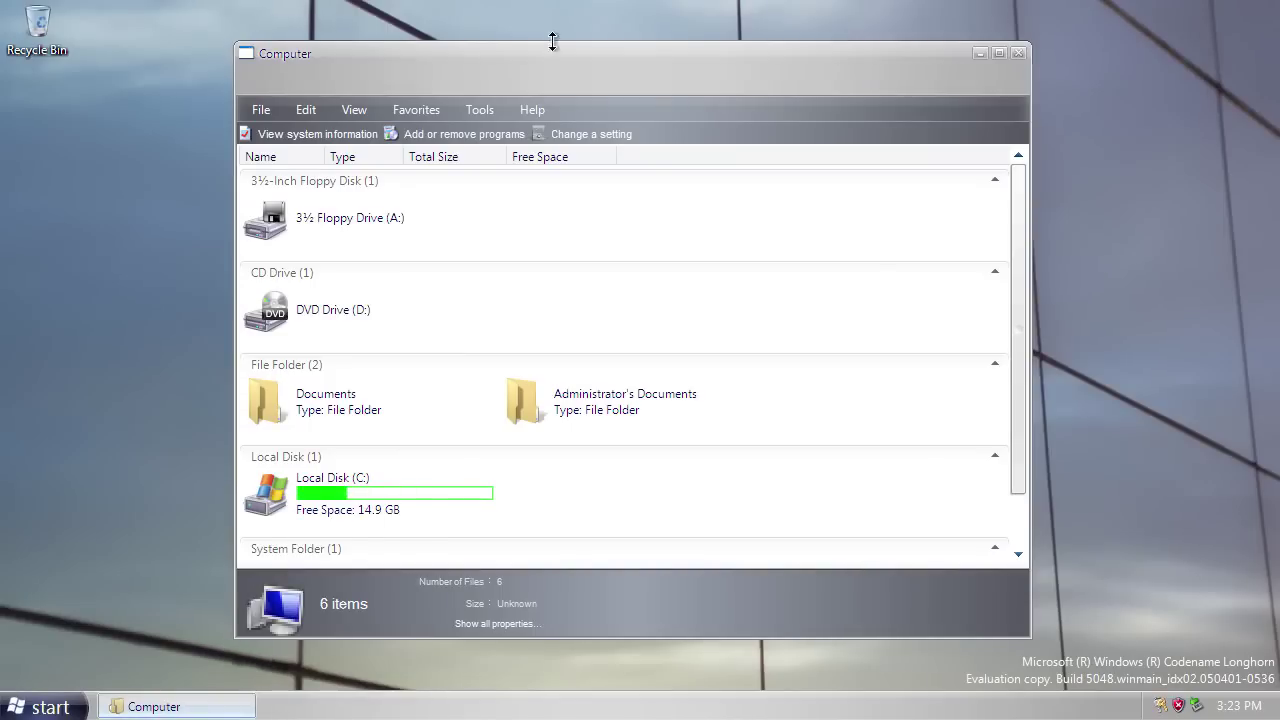
pyautogui.moveTo(676, 63); pyautogui.dragTo(709, 74)
# Add the address bar, search box and back/forward buttons back to the Computer window.
pyautogui.rightClick(200, 705)
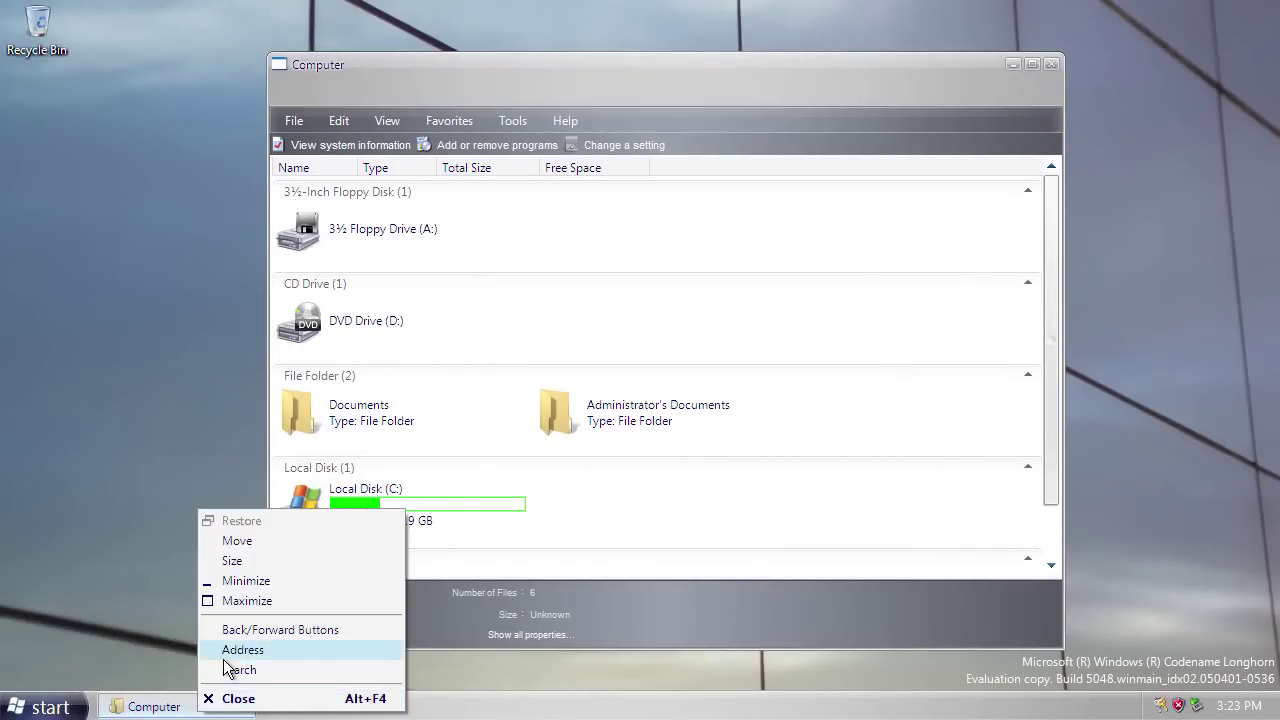
pyautogui.click(229, 646)
pyautogui.rightClick(225, 700)
pyautogui.click(229, 666)
pyautogui.rightClick(228, 700)
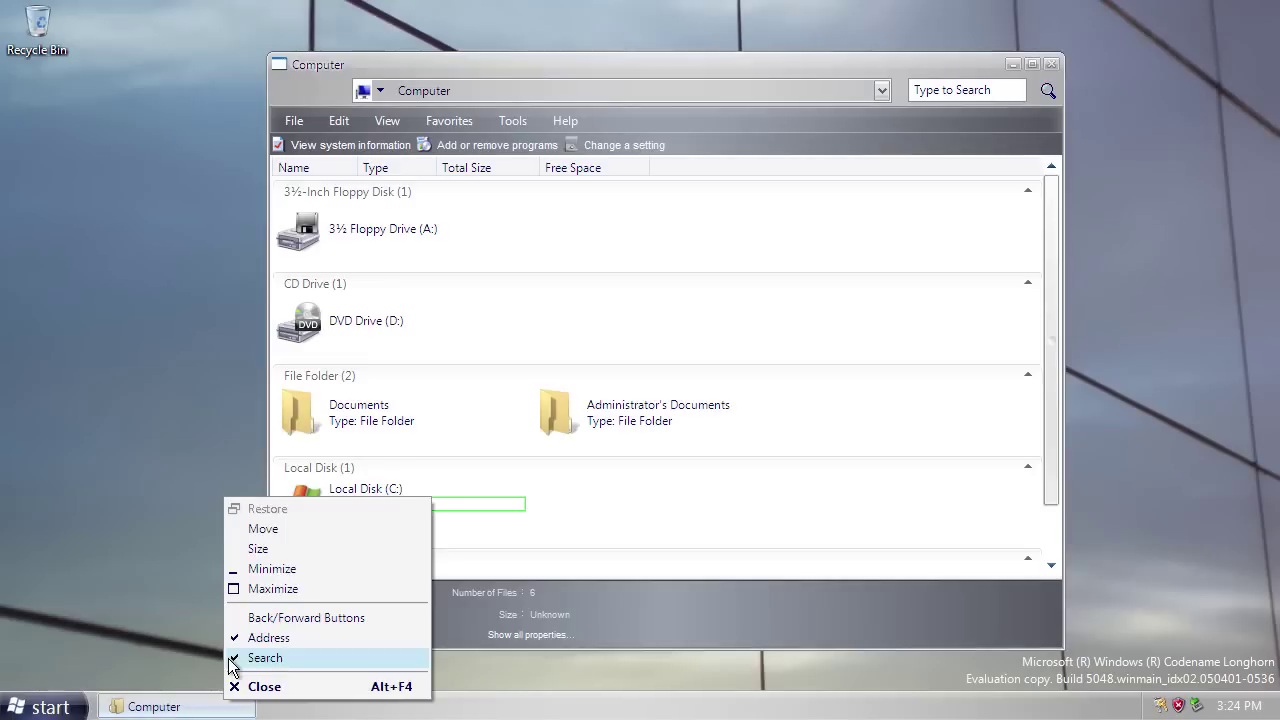
pyautogui.click(250, 618)
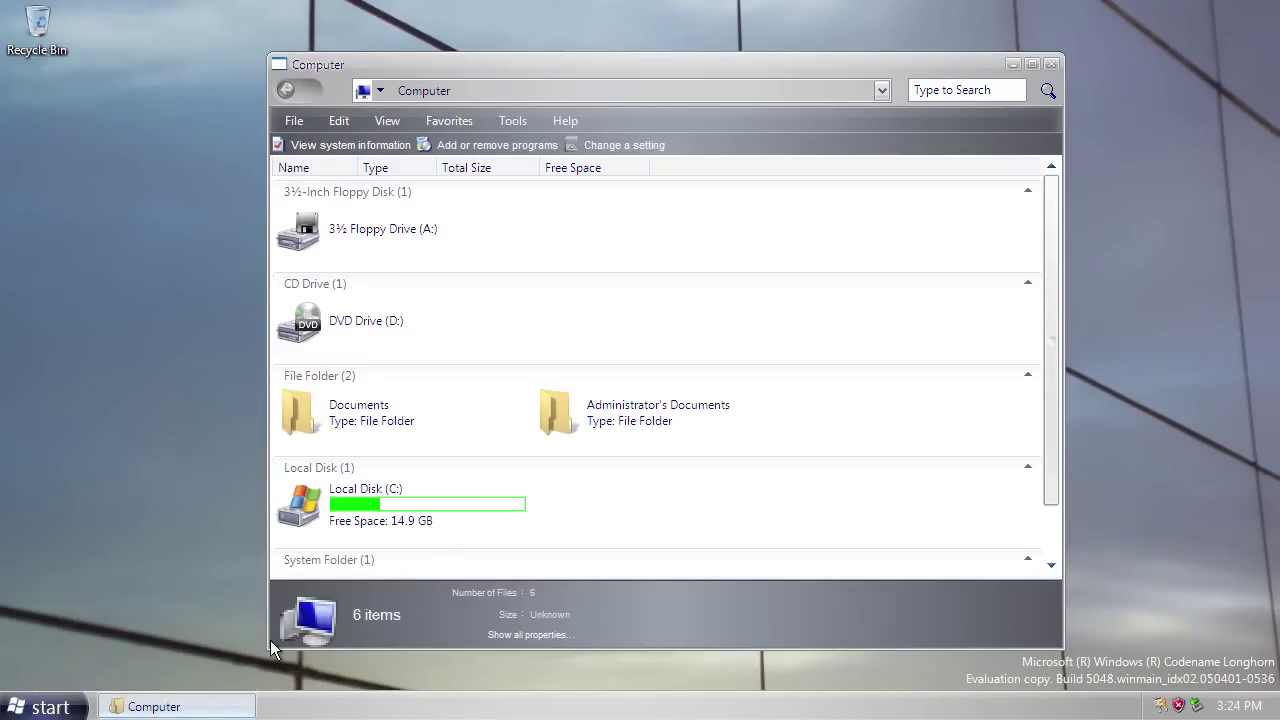
# Toggle the back/forward buttons off and then on again.
pyautogui.rightClick(229, 705)
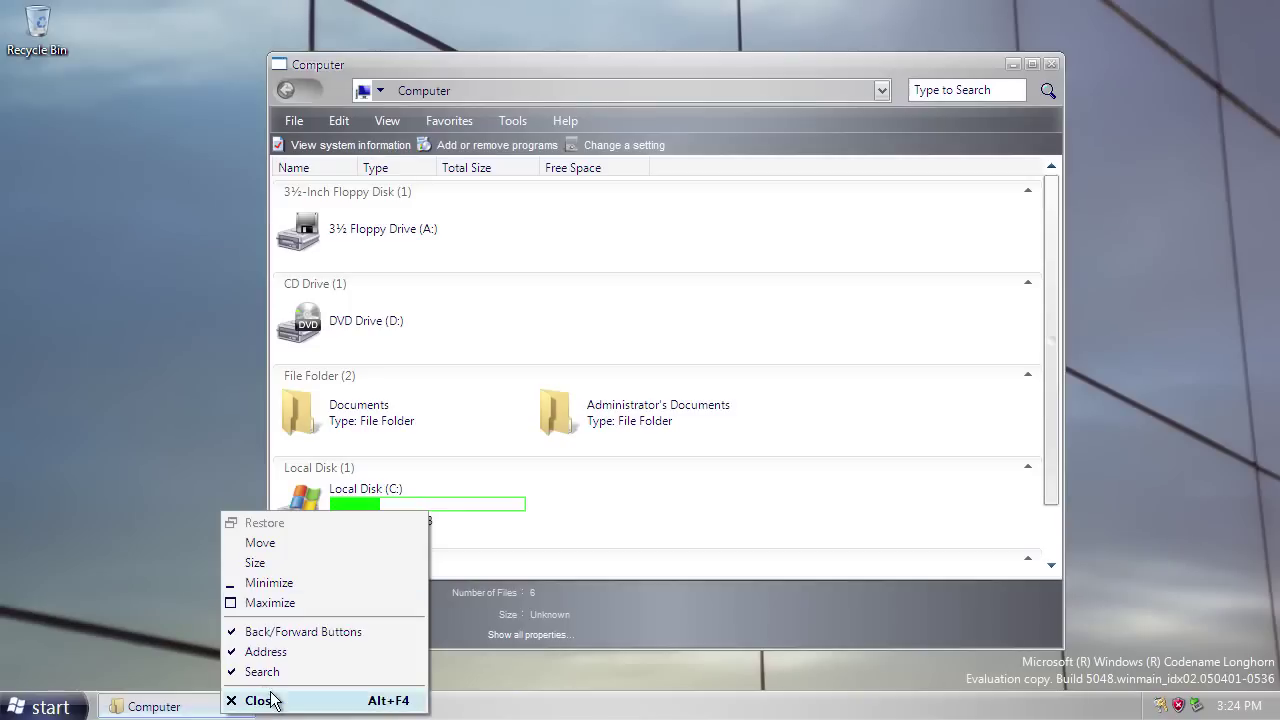
pyautogui.click(289, 632)
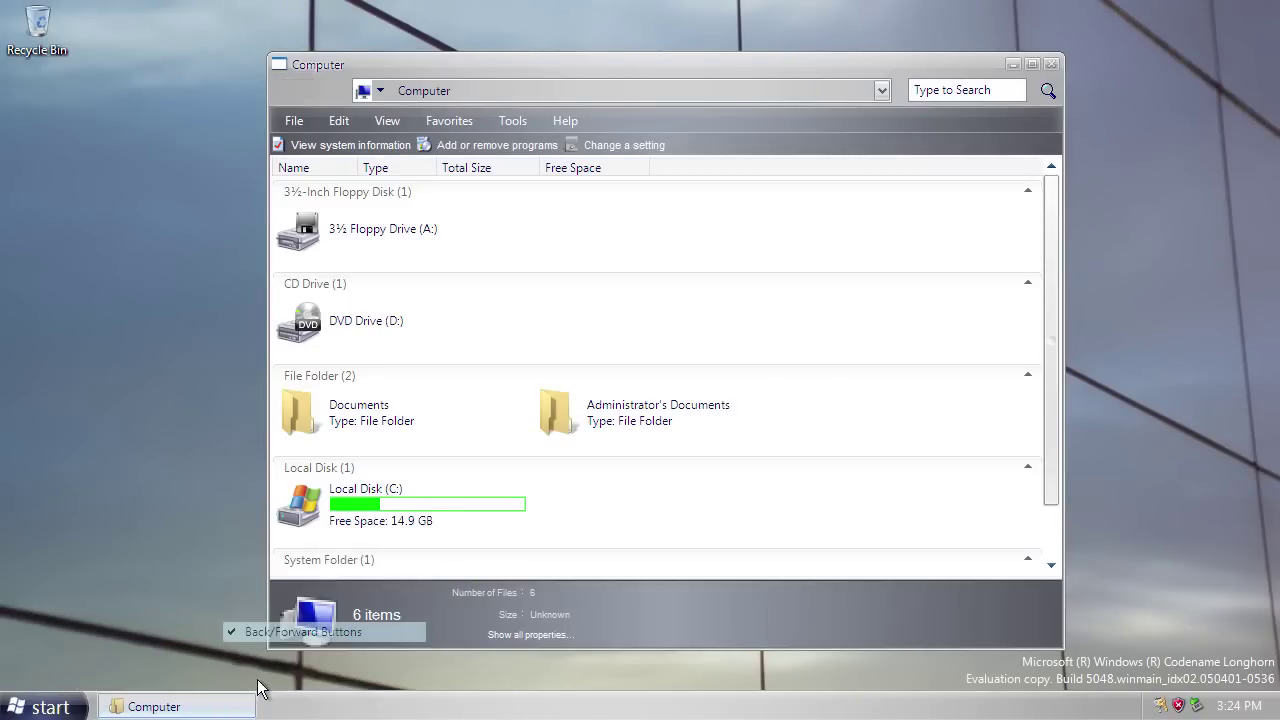
pyautogui.rightClick(240, 705)
pyautogui.click(280, 628)
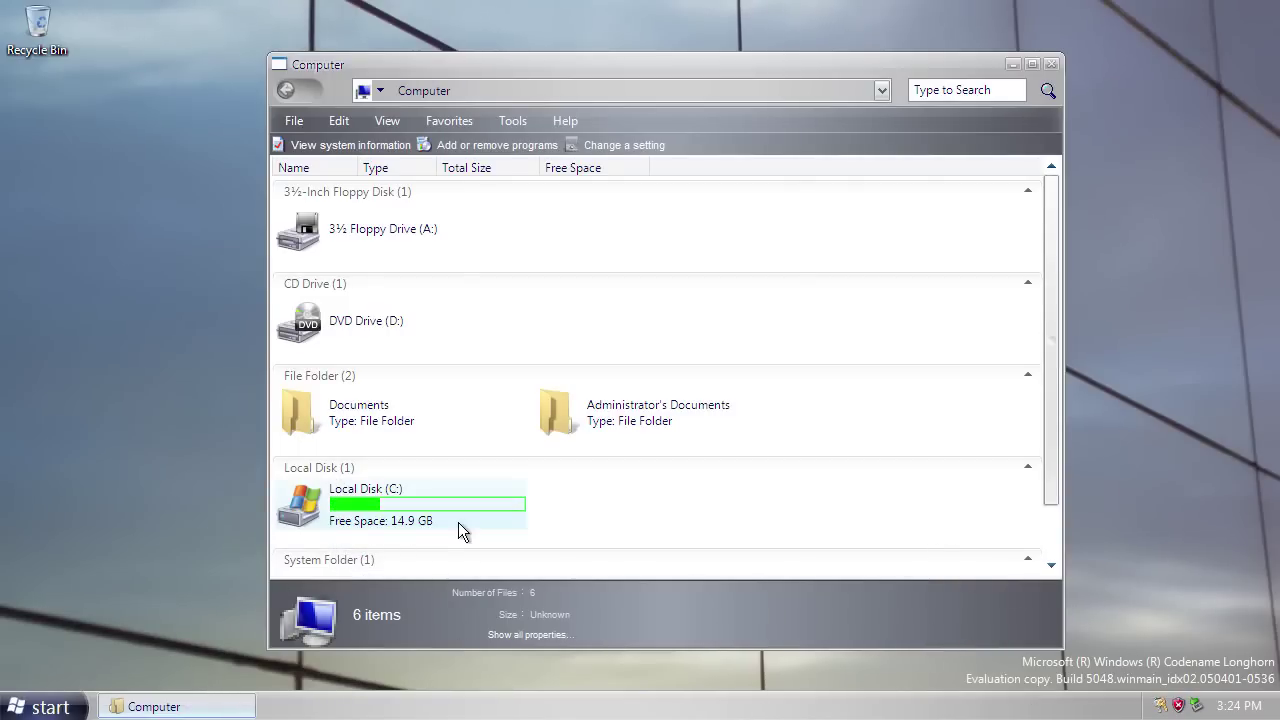
# Open Local Disk (C:) and its Windows folder, revealing the hidden contents of each.
pyautogui.doubleClick(417, 505)
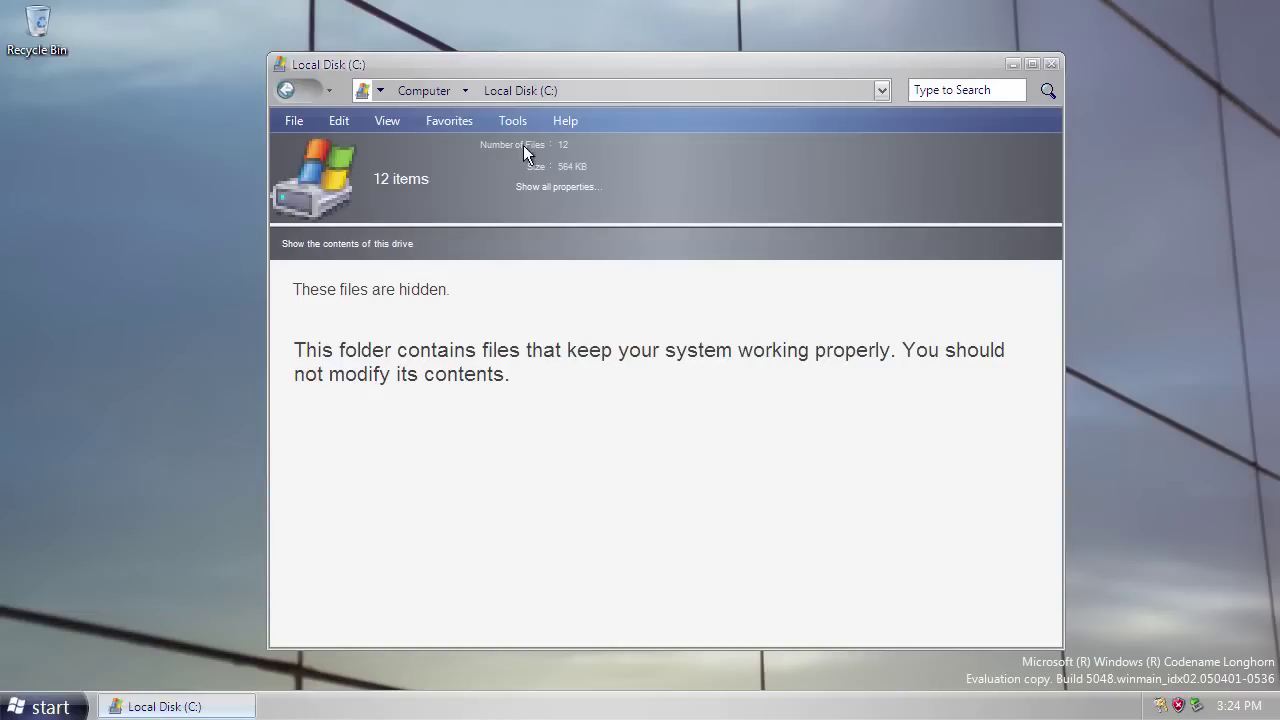
pyautogui.click(372, 251)
pyautogui.doubleClick(345, 425)
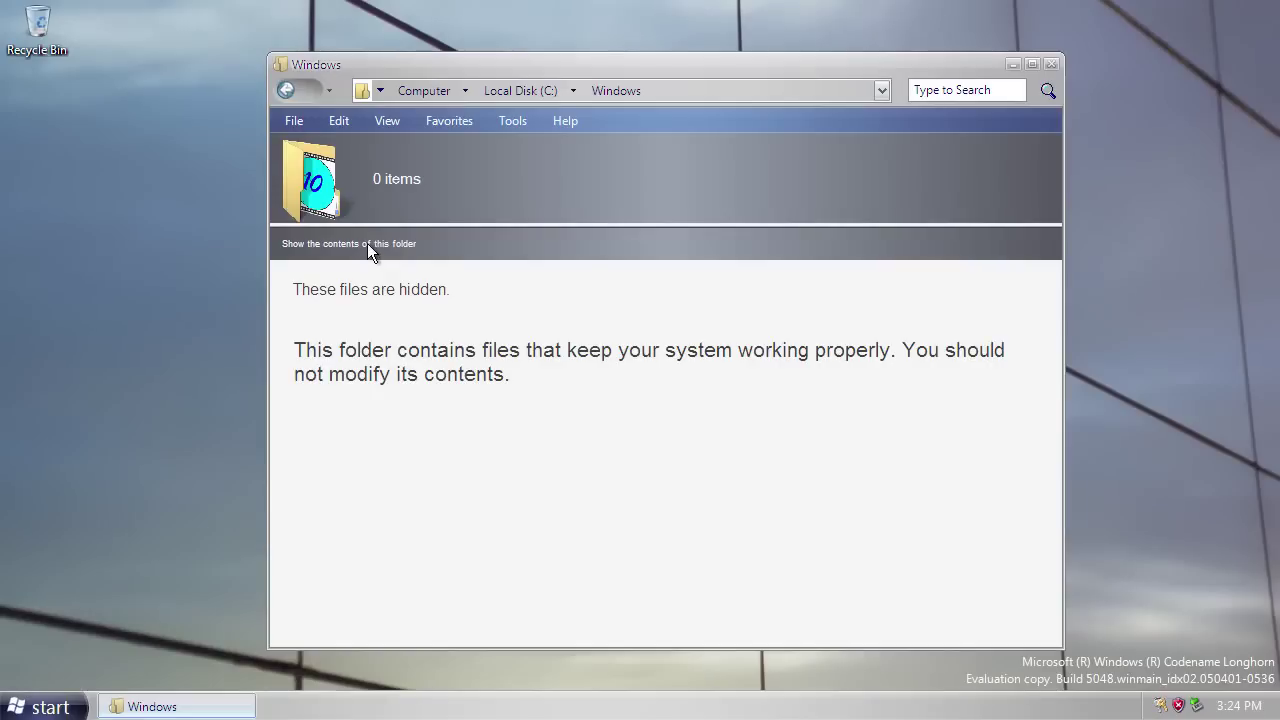
pyautogui.click(369, 246)
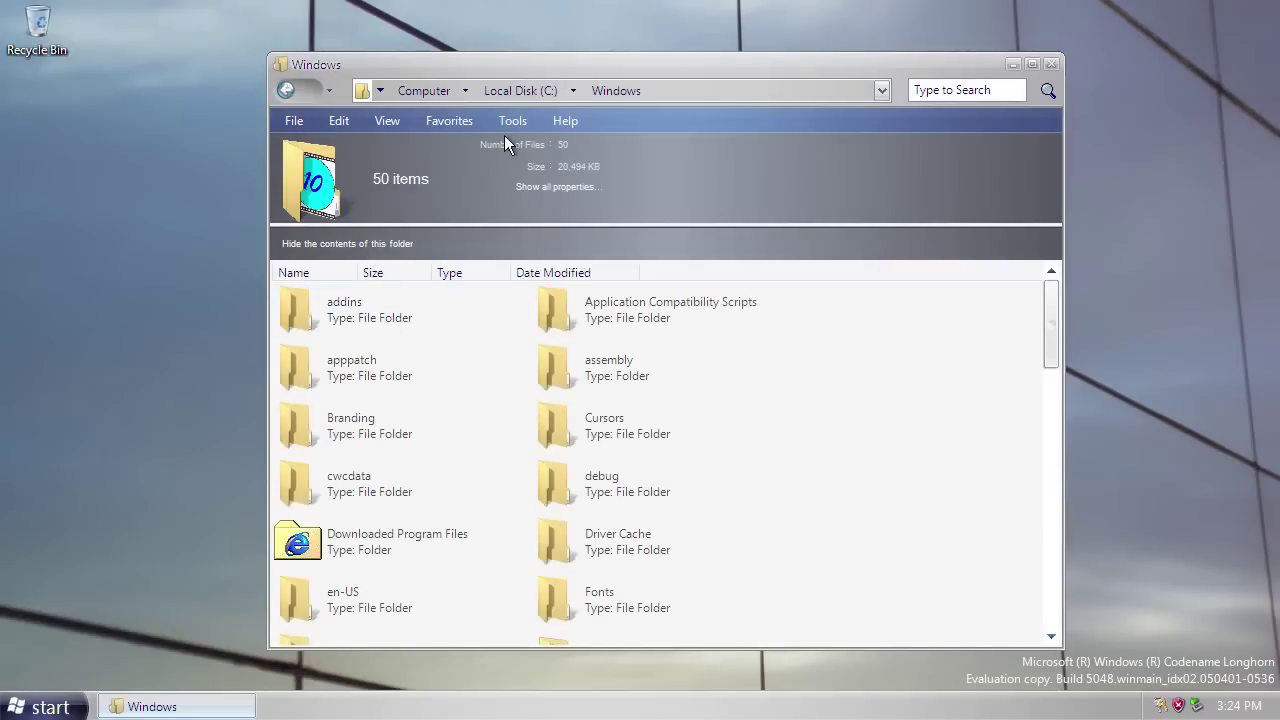
# Visit Program Files and the build folder, go back and forward, then close the window.
pyautogui.click(521, 90)
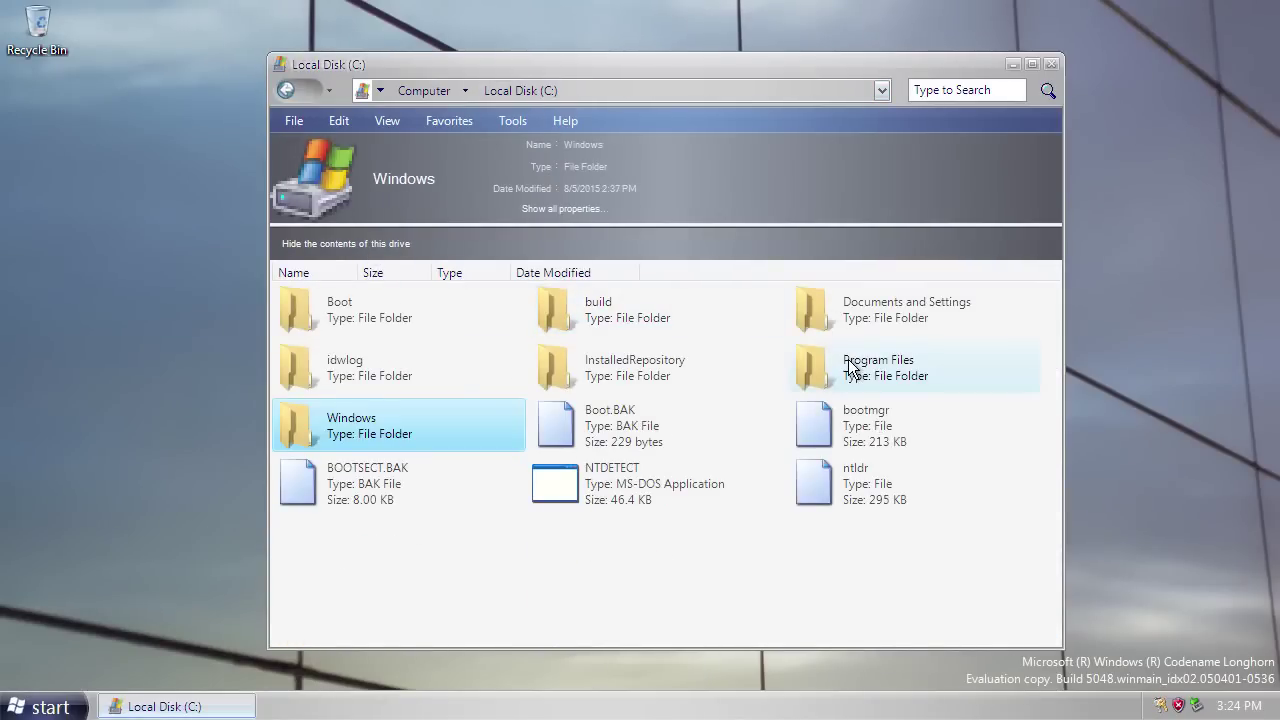
pyautogui.doubleClick(847, 360)
pyautogui.click(518, 88)
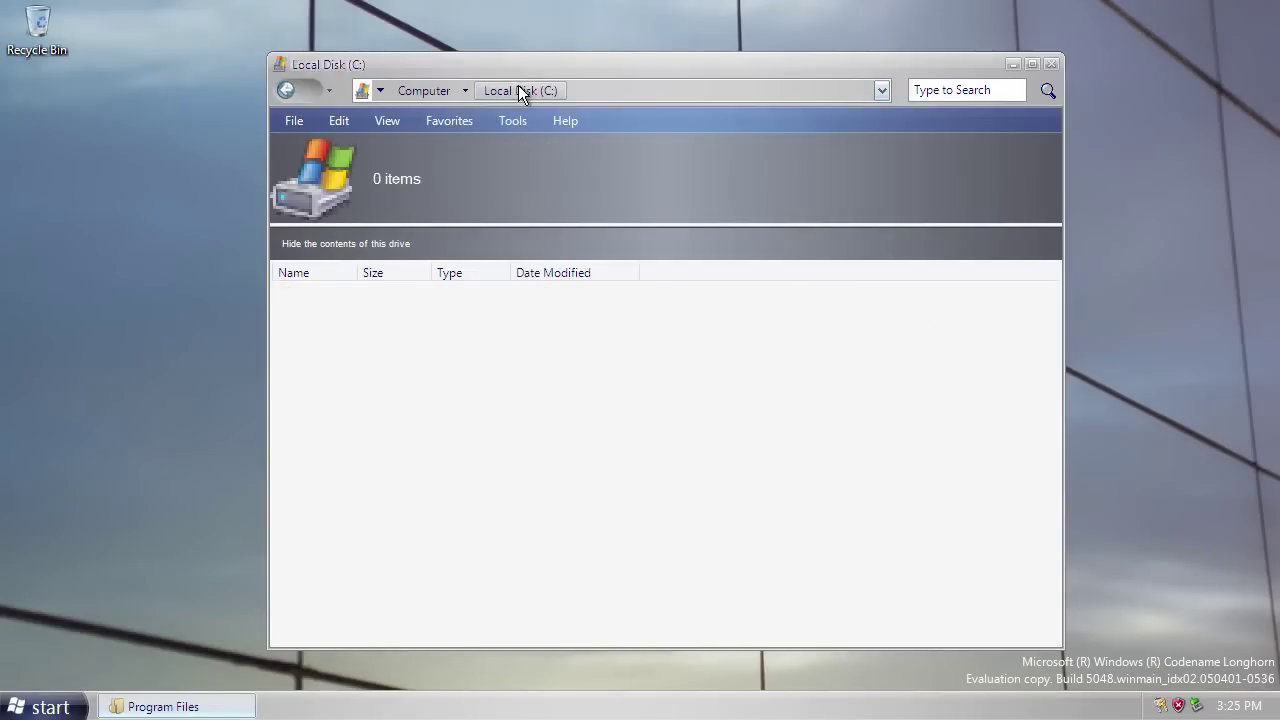
pyautogui.click(562, 323)
pyautogui.doubleClick(562, 323)
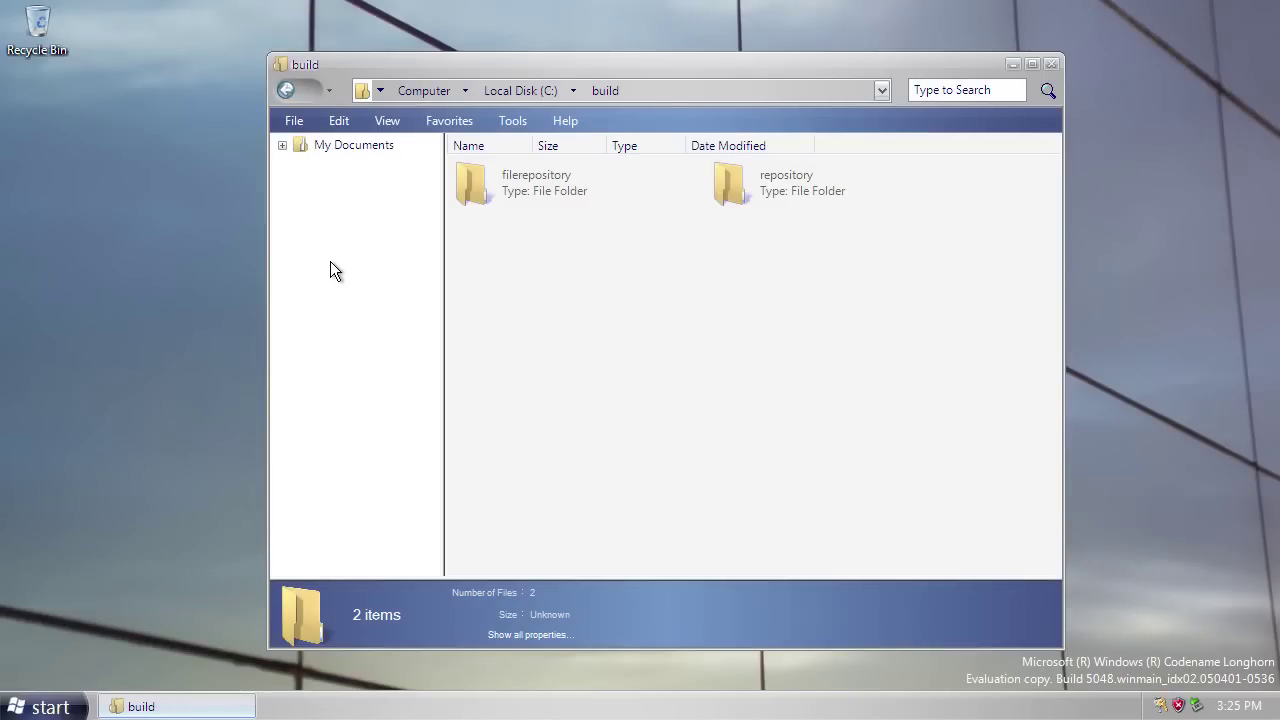
pyautogui.click(284, 90)
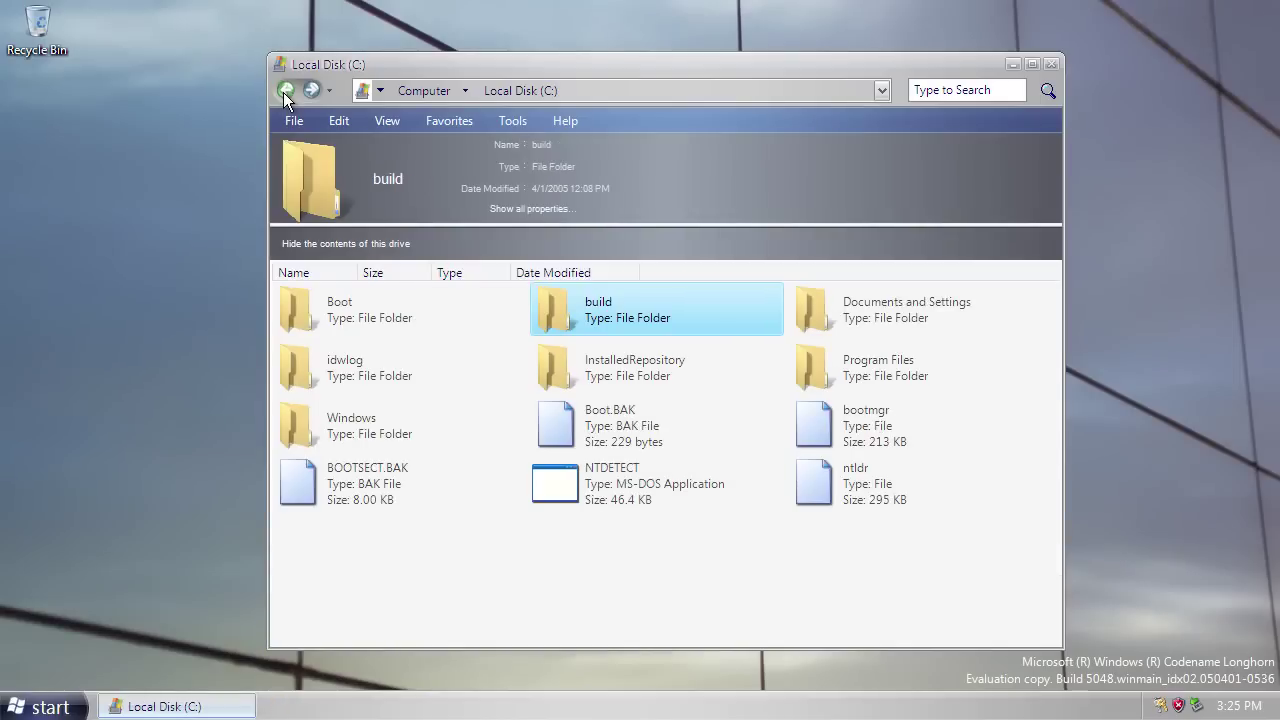
pyautogui.click(306, 93)
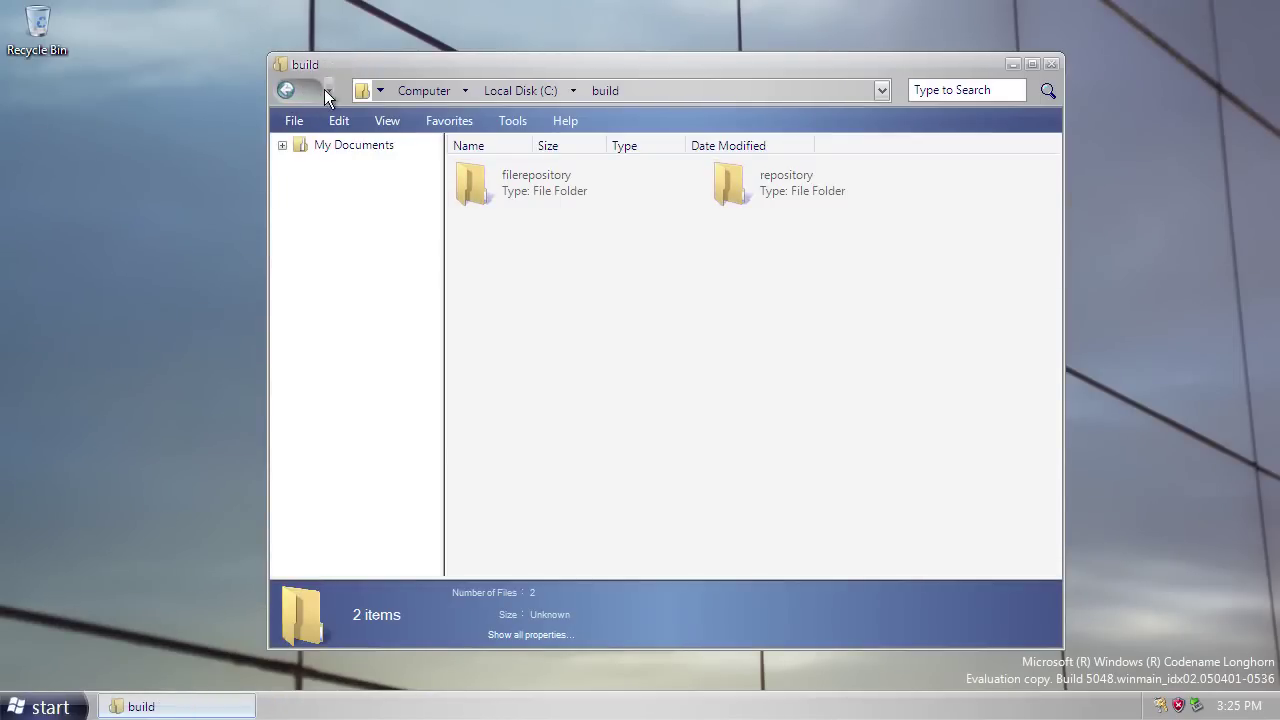
pyautogui.hotkey('alt', 'F4')
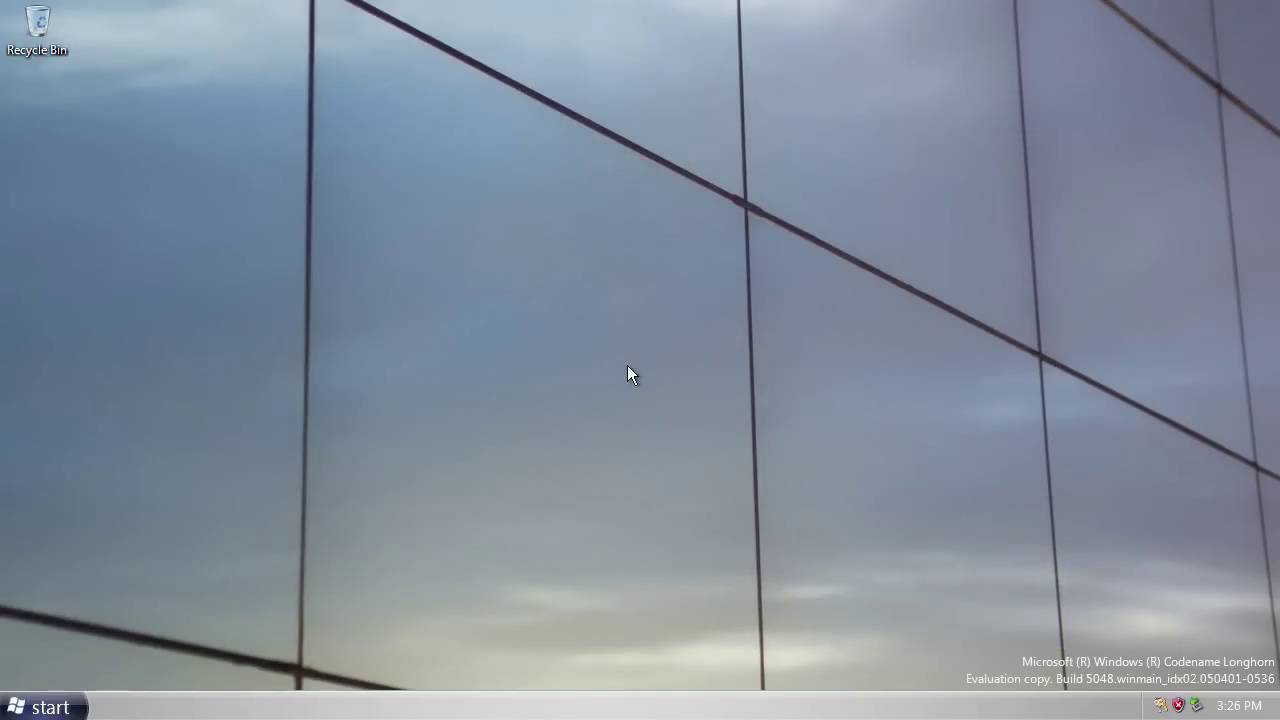
# Try launching Help and Support from Start, then open Computer instead.
pyautogui.click(45, 700)
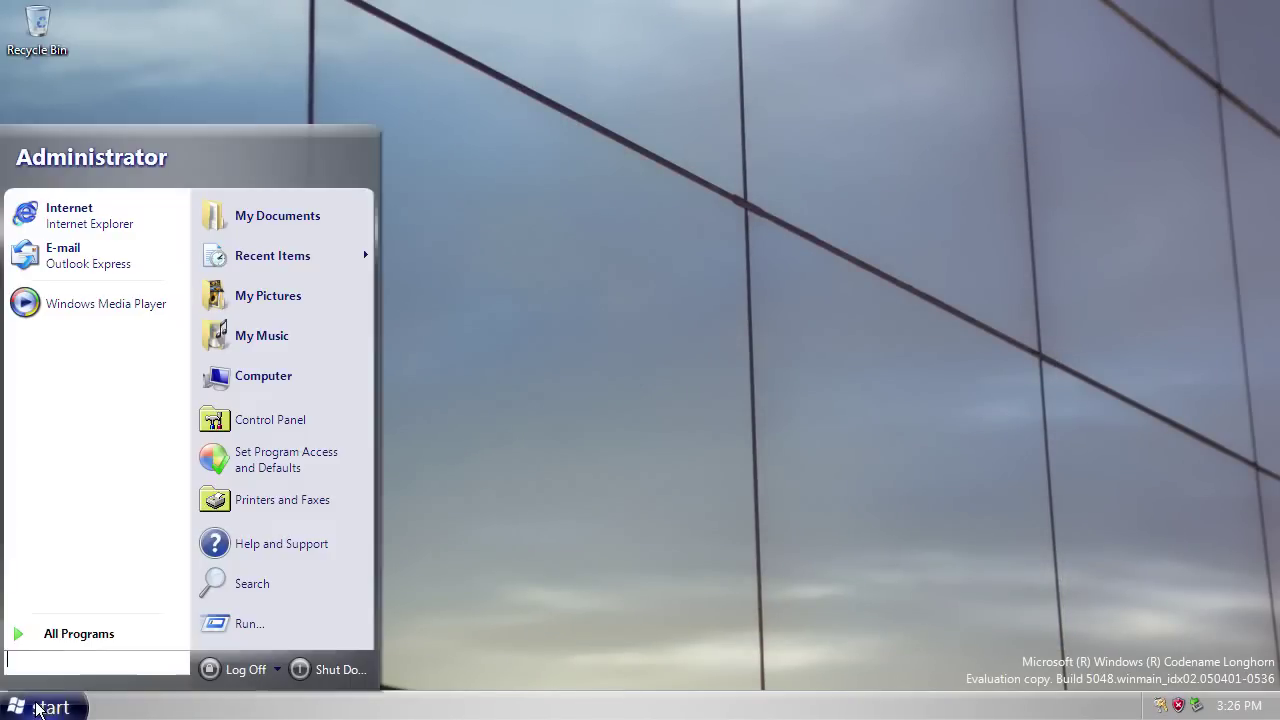
pyautogui.click(255, 557)
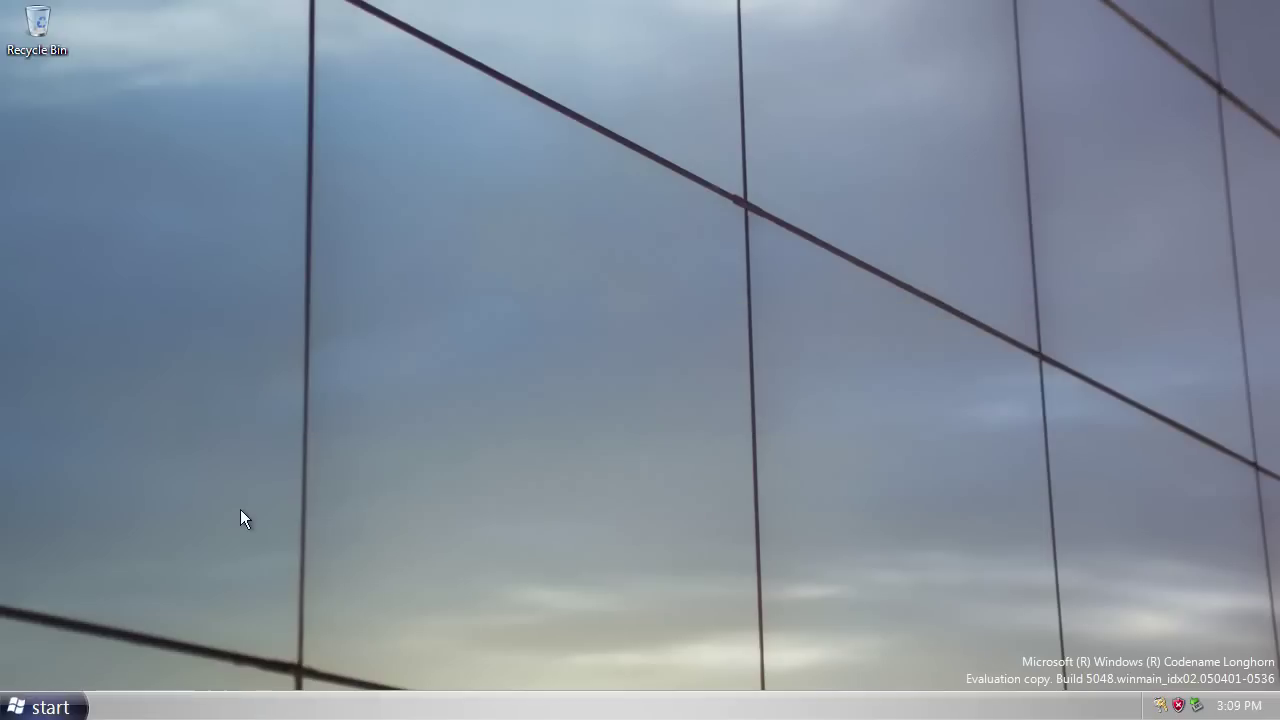
pyautogui.click(72, 706)
pyautogui.click(240, 385)
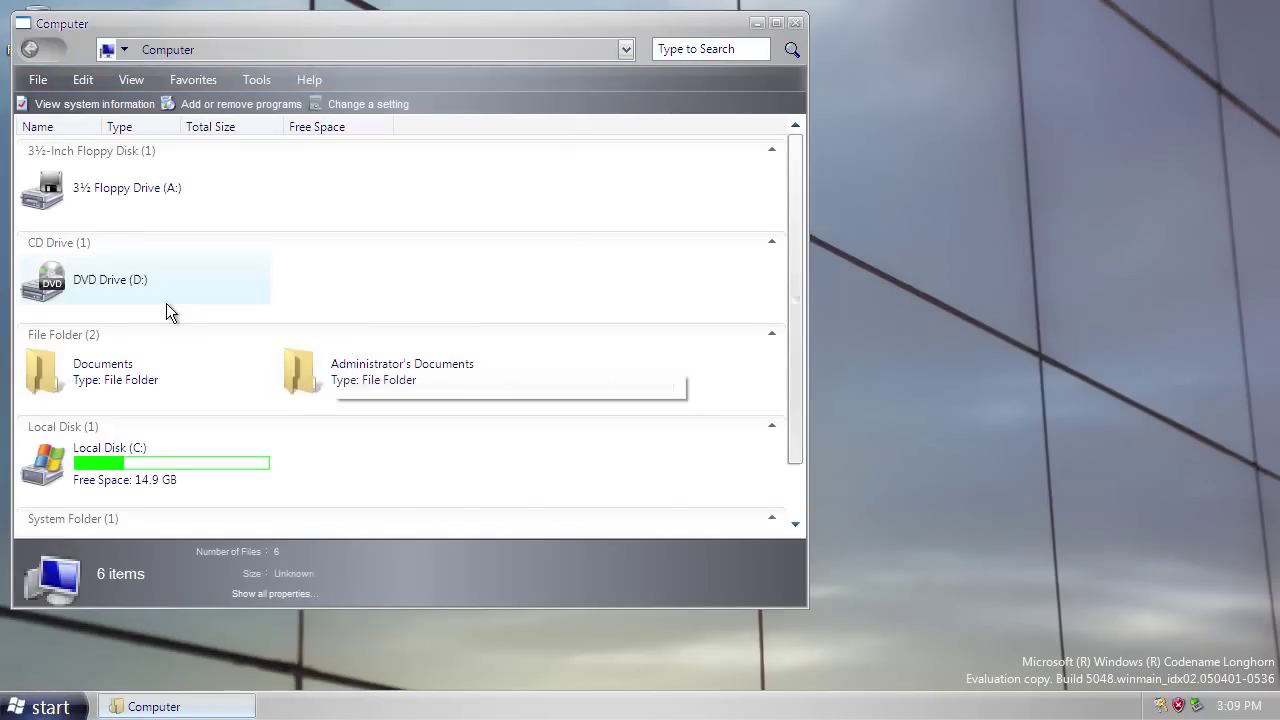
# Open C:\Windows with hidden contents shown and run HelpPane to start Windows Help.
pyautogui.doubleClick(90, 472)
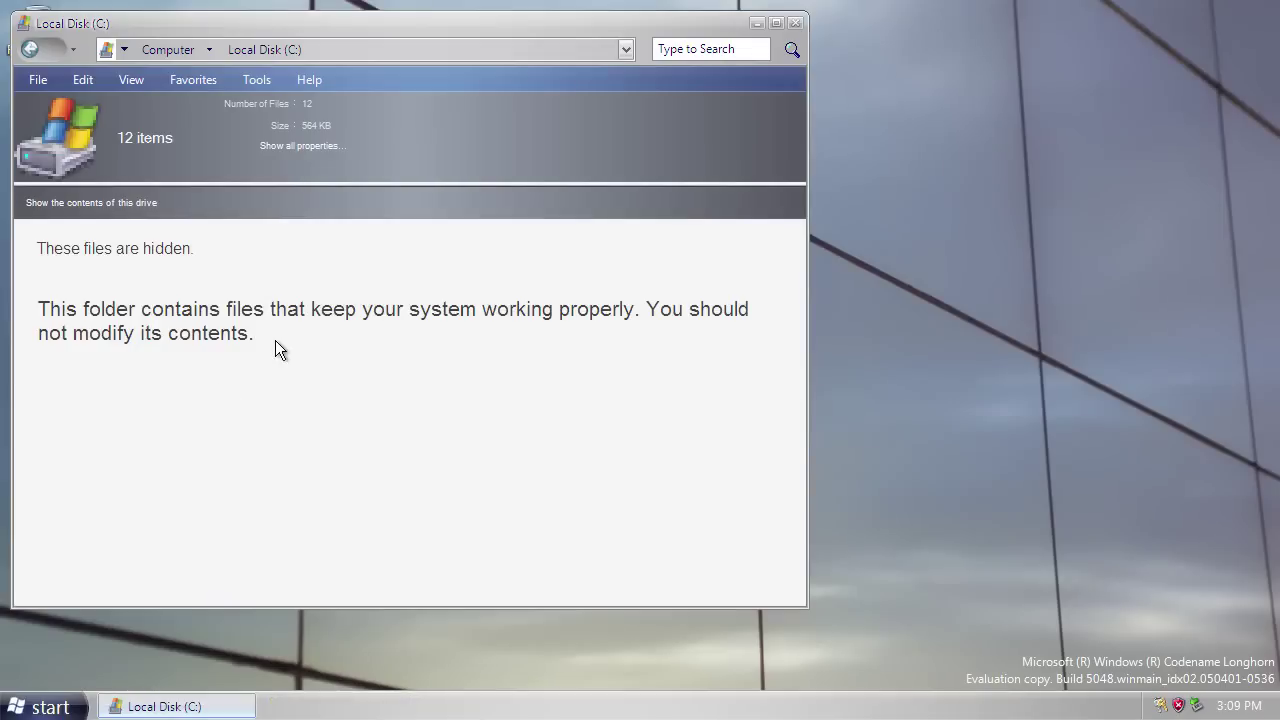
pyautogui.click(85, 203)
pyautogui.doubleClick(86, 385)
pyautogui.scroll(-5, 86, 408)
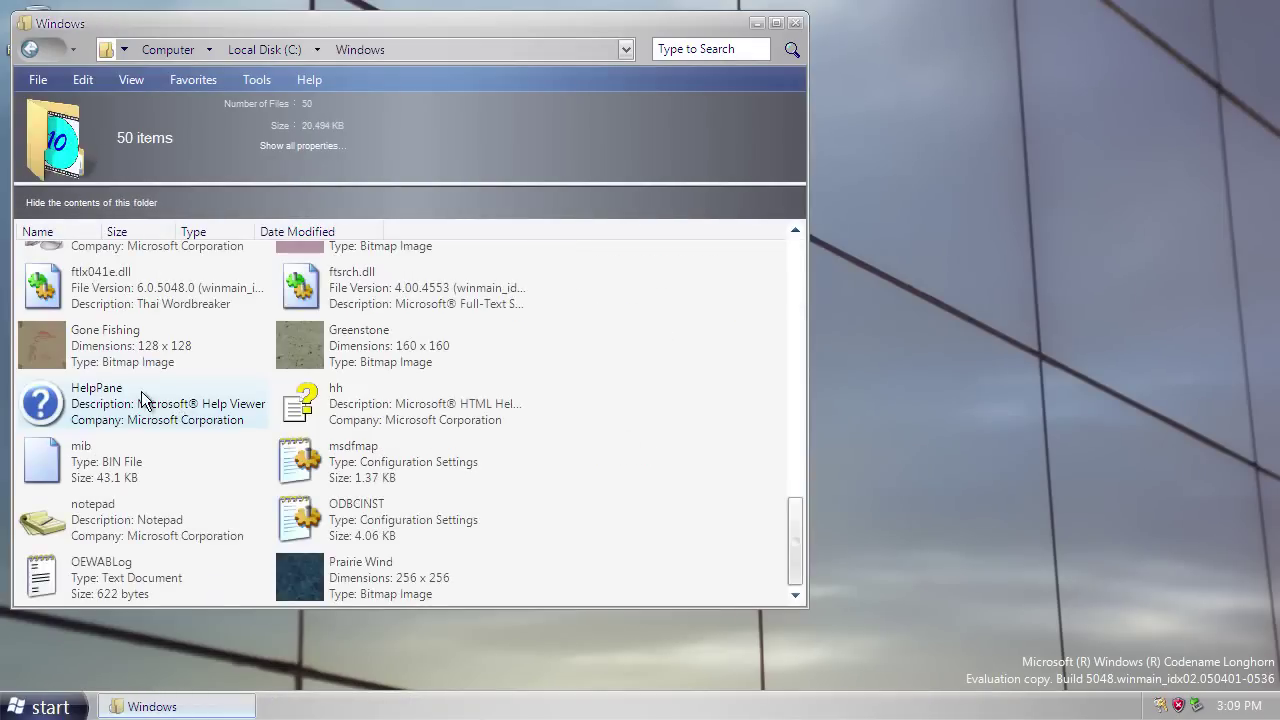
pyautogui.doubleClick(143, 404)
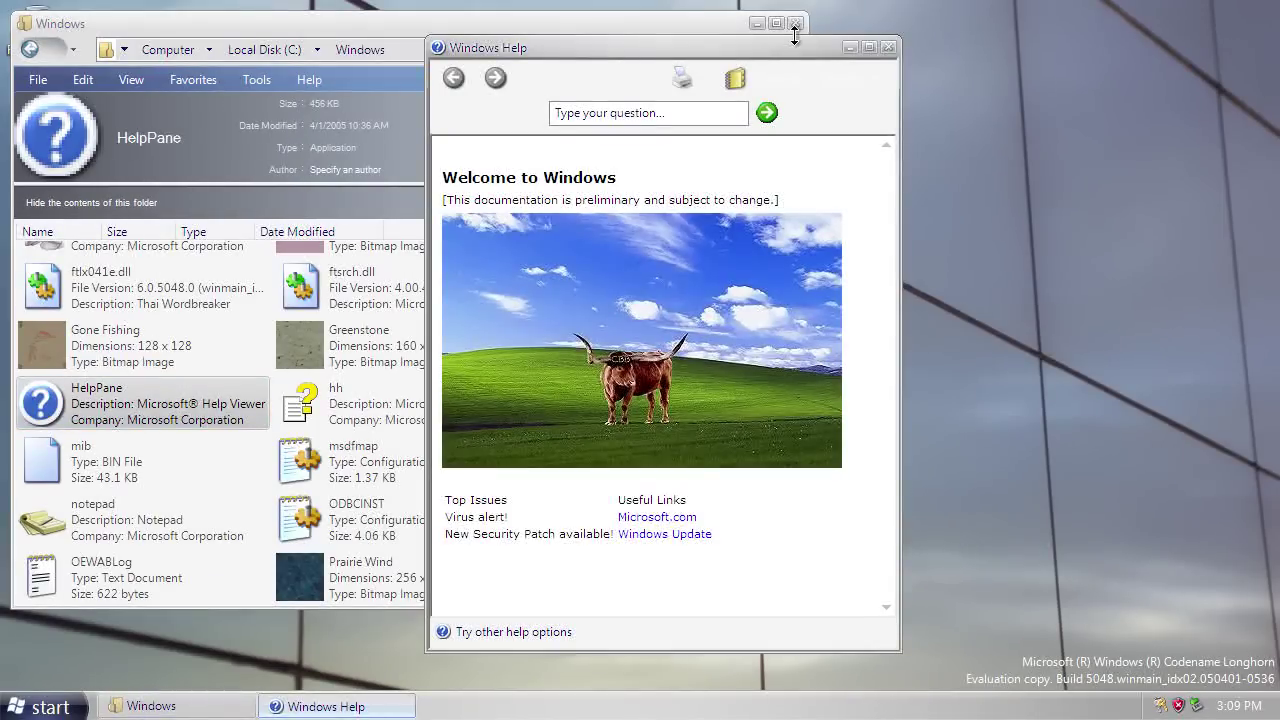
# Close the Windows folder, view Help's Table of Contents, then return to Welcome to Windows.
pyautogui.click(796, 24)
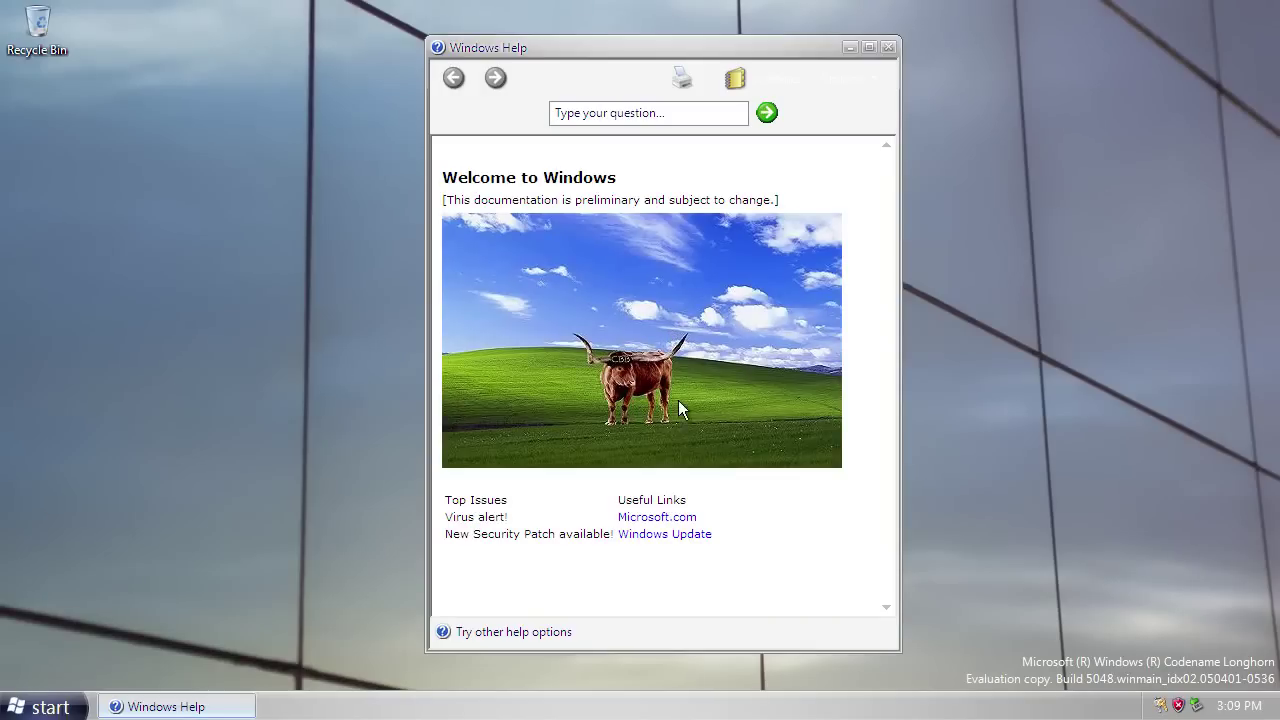
pyautogui.click(735, 79)
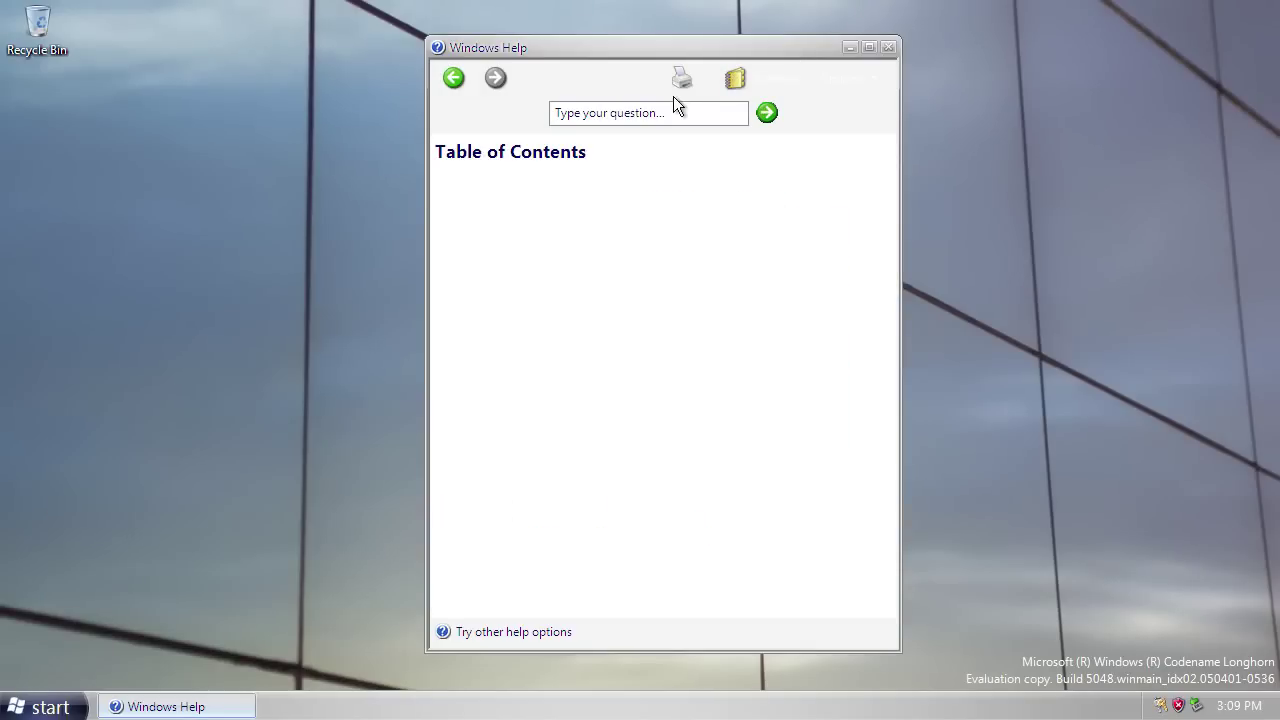
pyautogui.click(462, 74)
# Search Help for 'start', then 'help', and open the Help topic not available result.
pyautogui.click(630, 112)
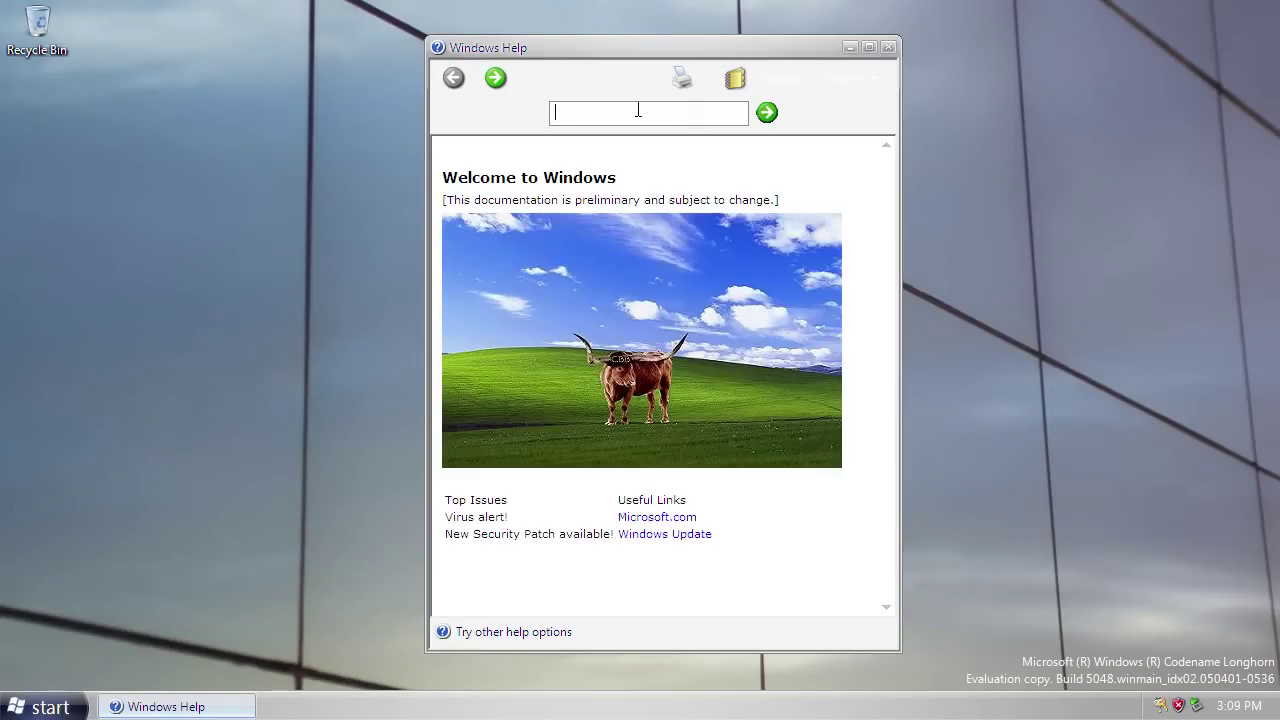
pyautogui.write('start')
pyautogui.press('Return')
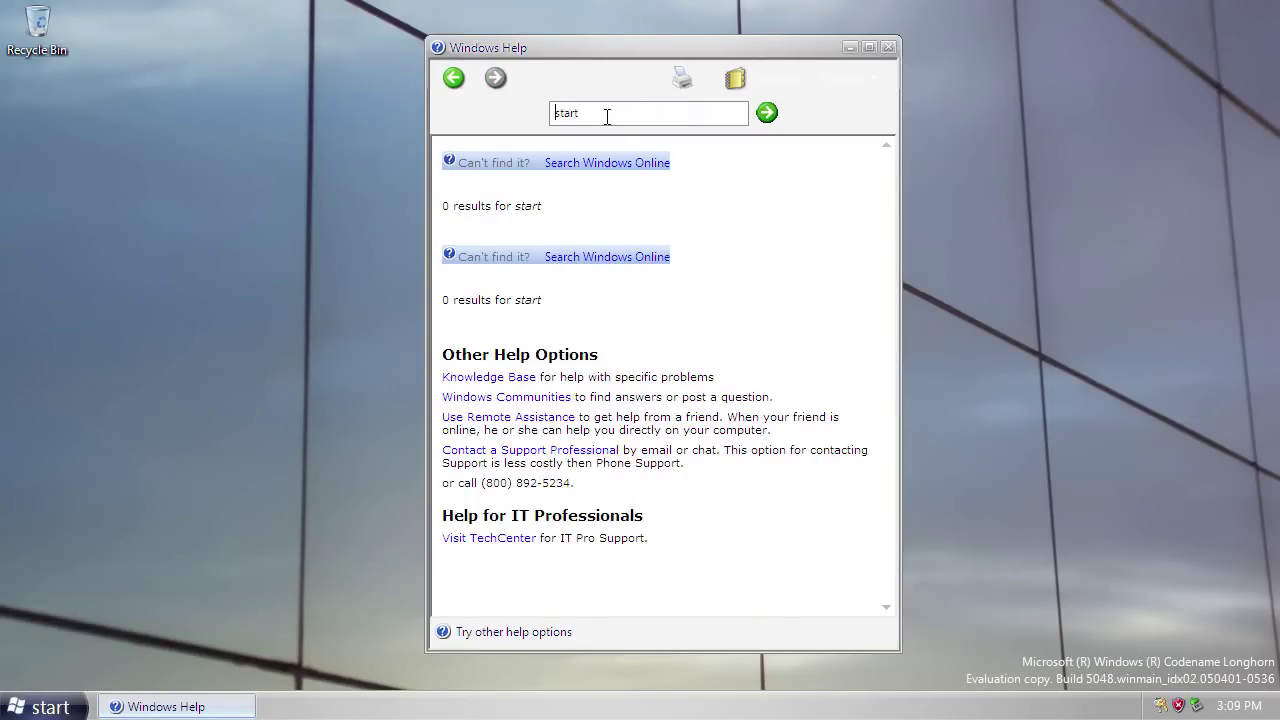
pyautogui.doubleClick(606, 117)
pyautogui.write('help')
pyautogui.press('Return')
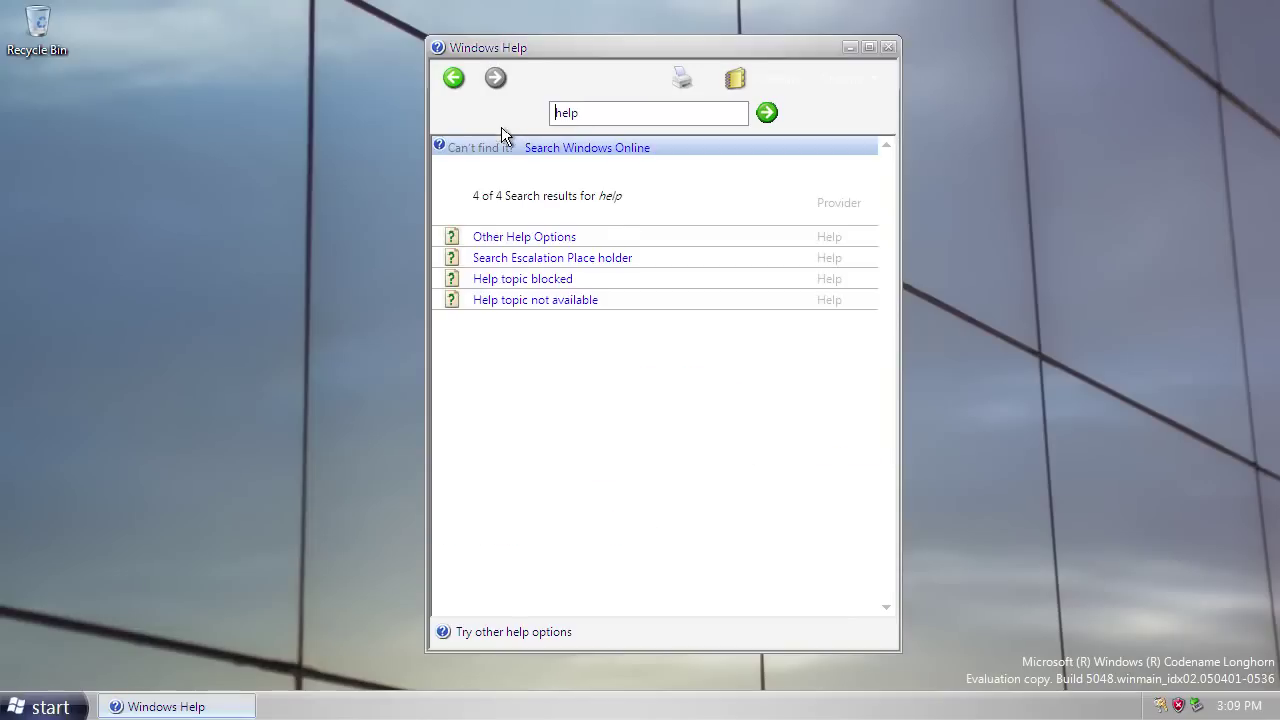
pyautogui.click(558, 300)
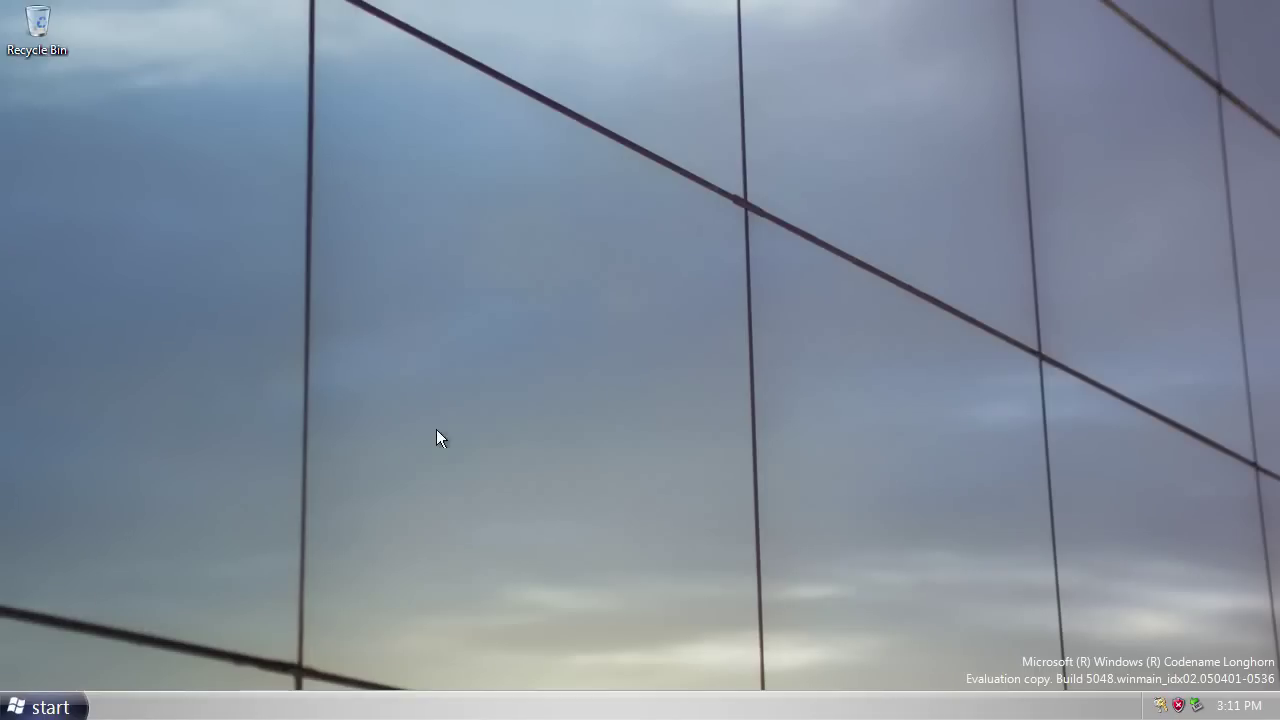
# Open Control Panel from Start and scroll its categories down to Other Control Panel Options.
pyautogui.click(60, 706)
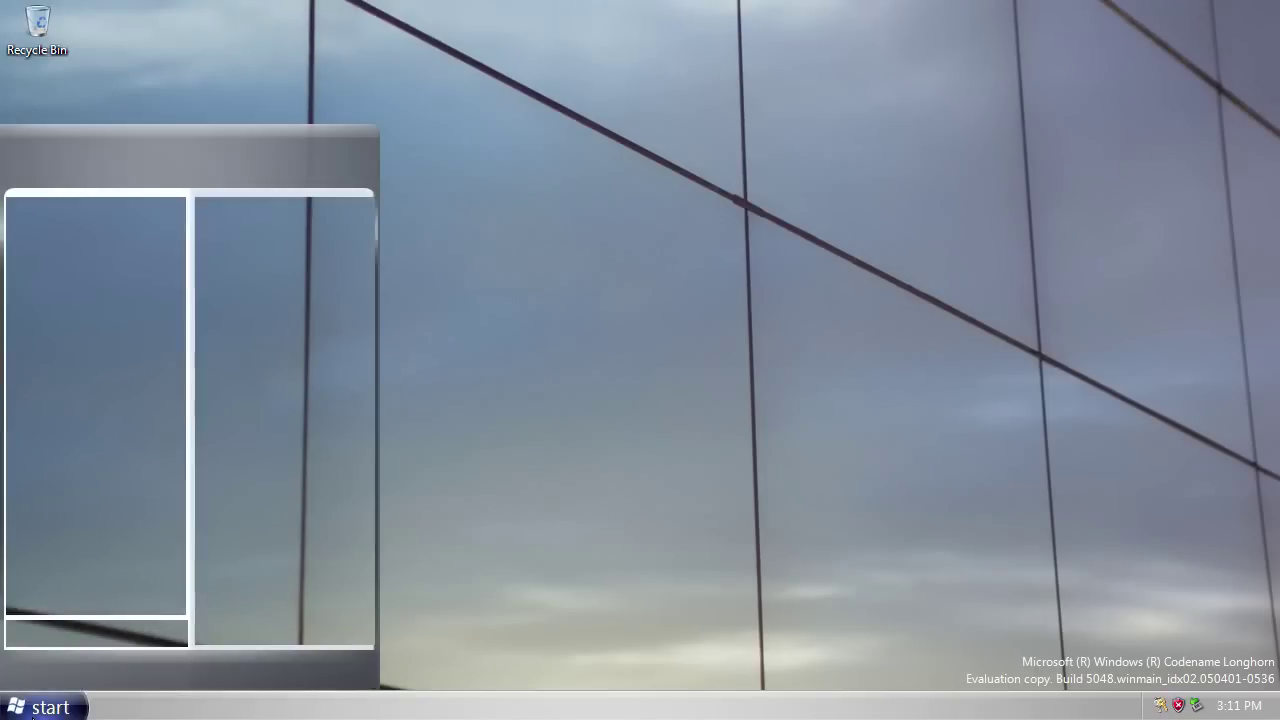
pyautogui.click(255, 428)
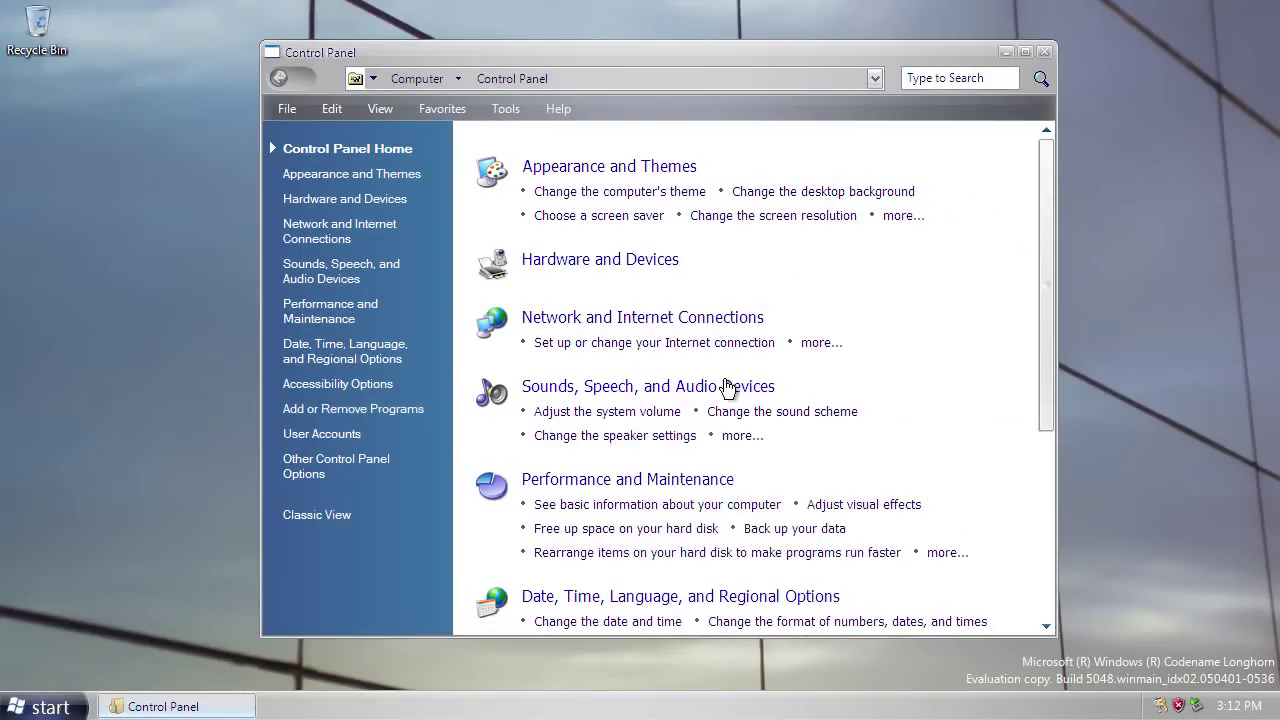
pyautogui.moveTo(1045, 368); pyautogui.dragTo(1048, 590)
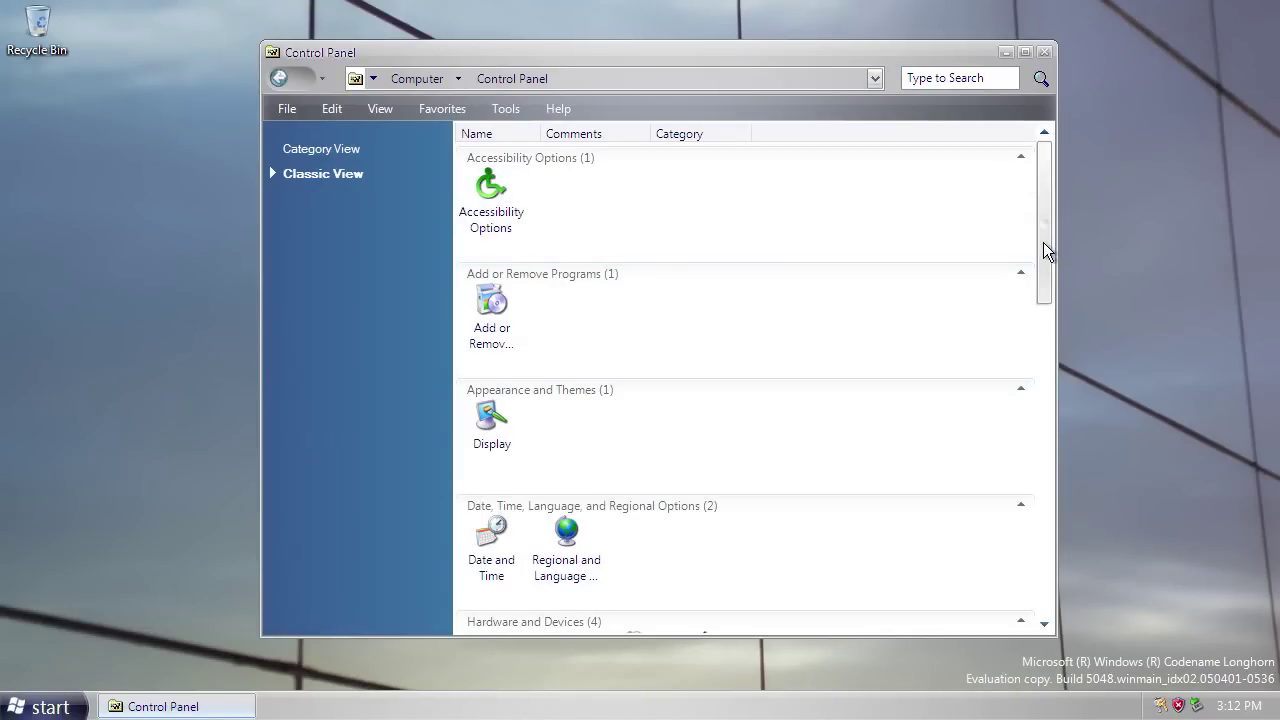
# Scroll Classic View down to the Unspecified group and select Change/Remove Programs.
pyautogui.moveTo(1043, 242); pyautogui.dragTo(1064, 574)
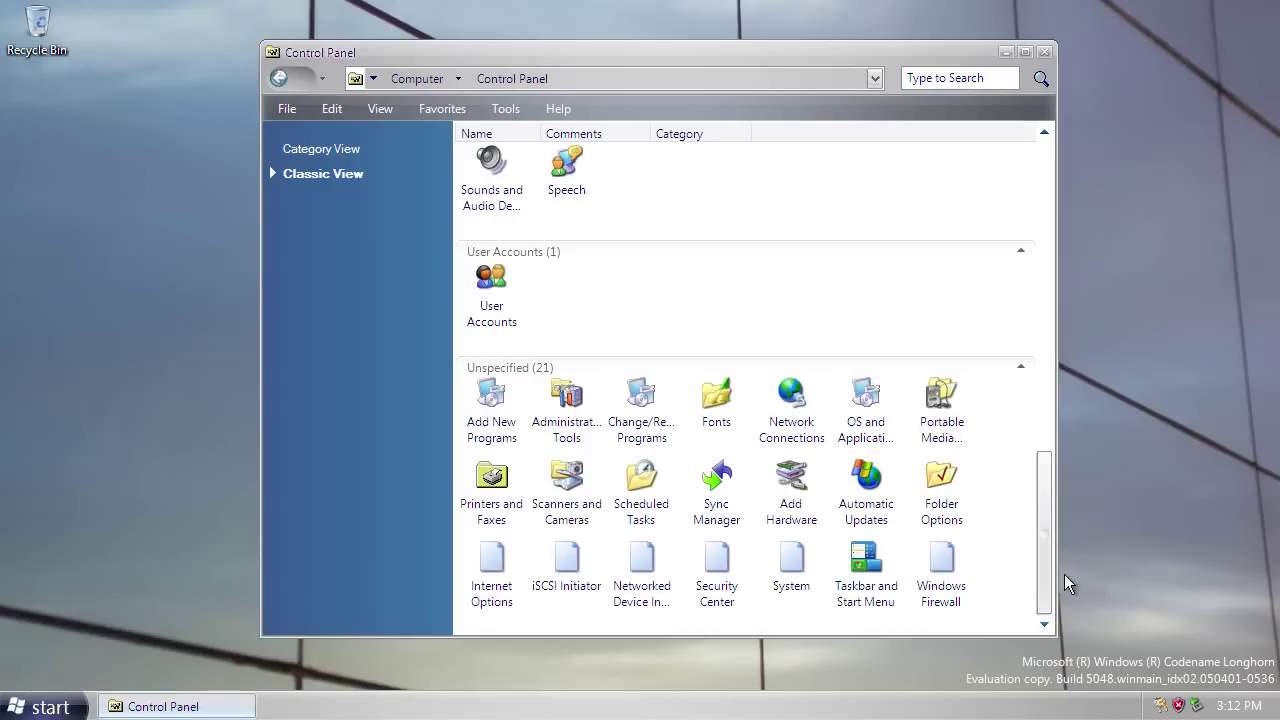
pyautogui.click(633, 432)
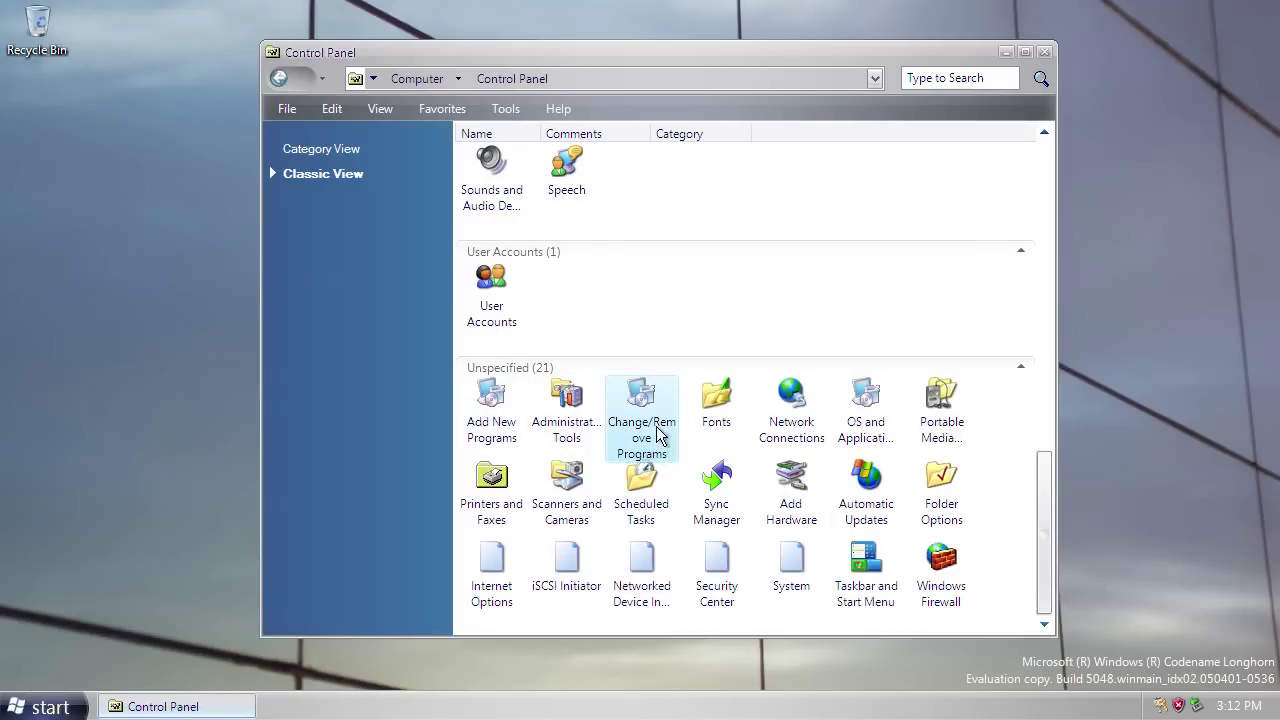
# Browse Change/Remove Programs, OS and Application Updates and Add New Programs, opening and closing Task Manager.
pyautogui.doubleClick(652, 420)
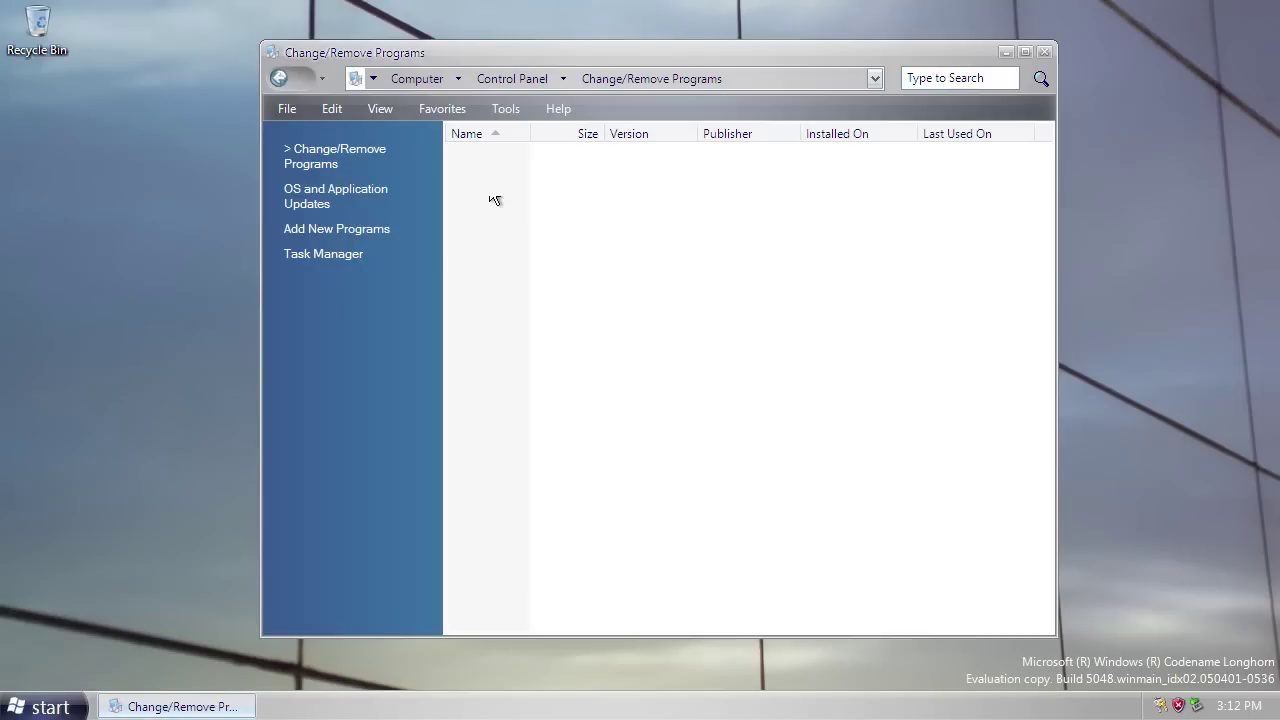
pyautogui.click(300, 203)
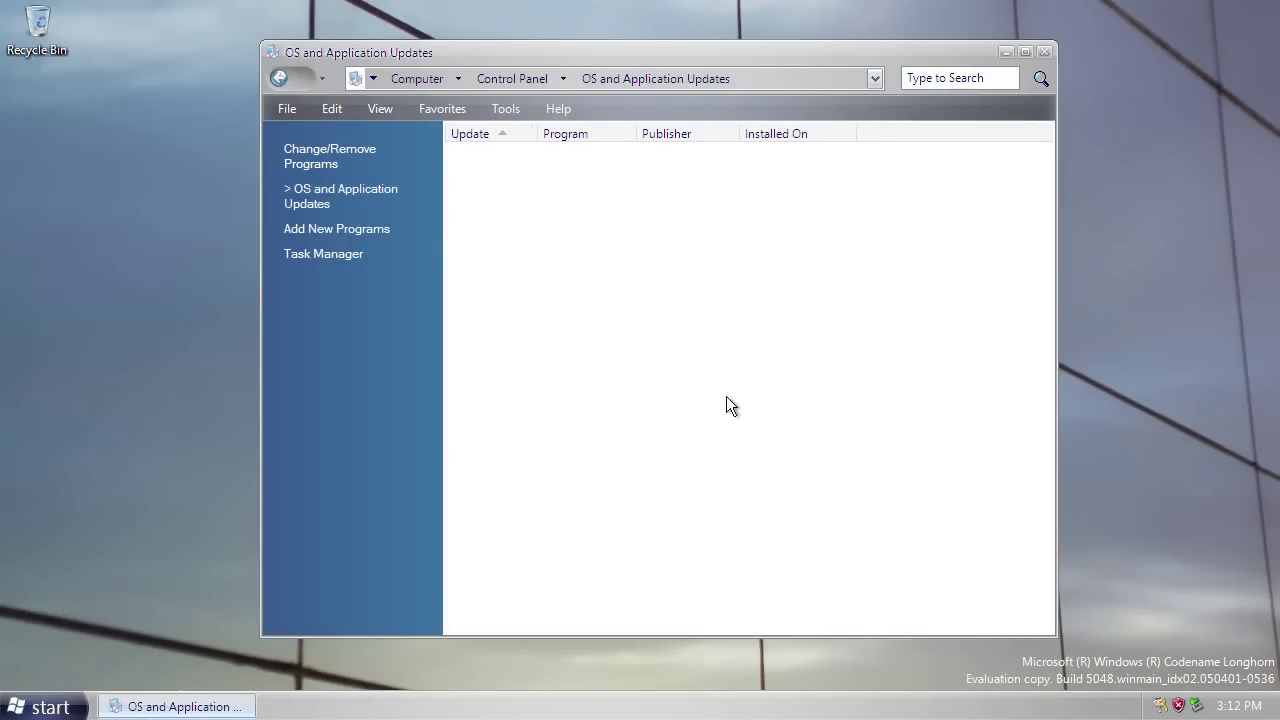
pyautogui.click(345, 232)
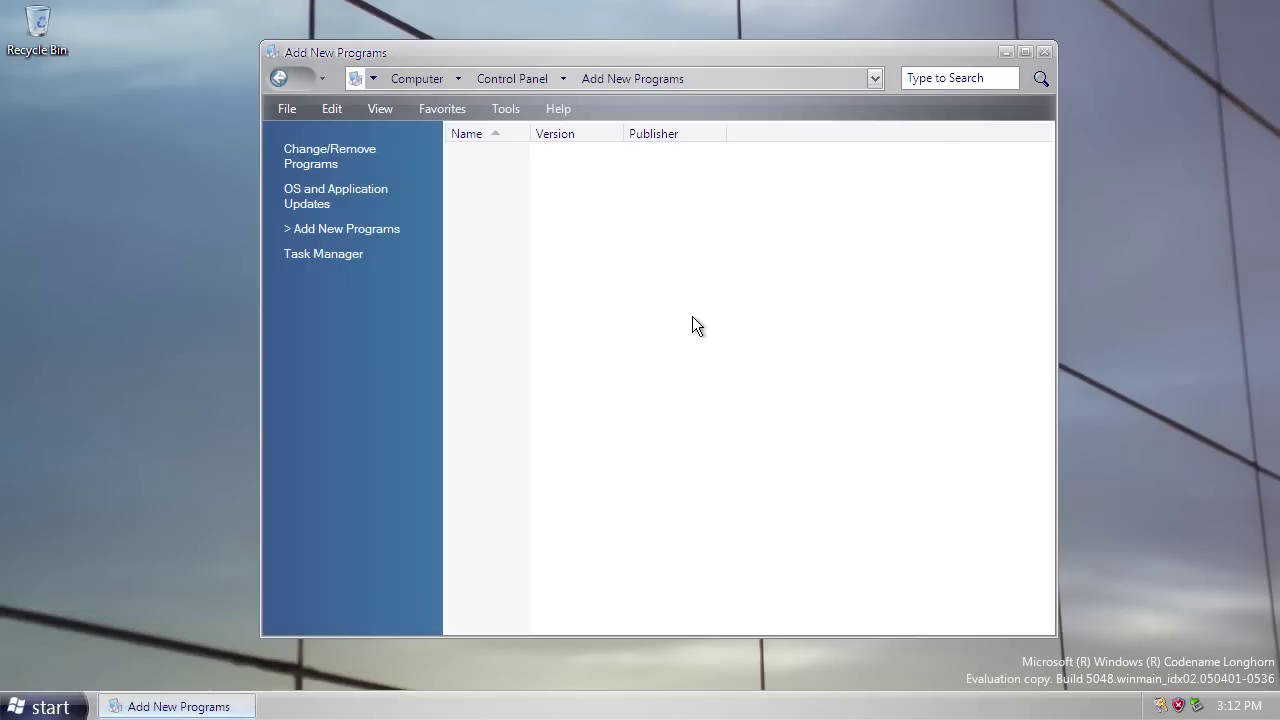
pyautogui.click(320, 256)
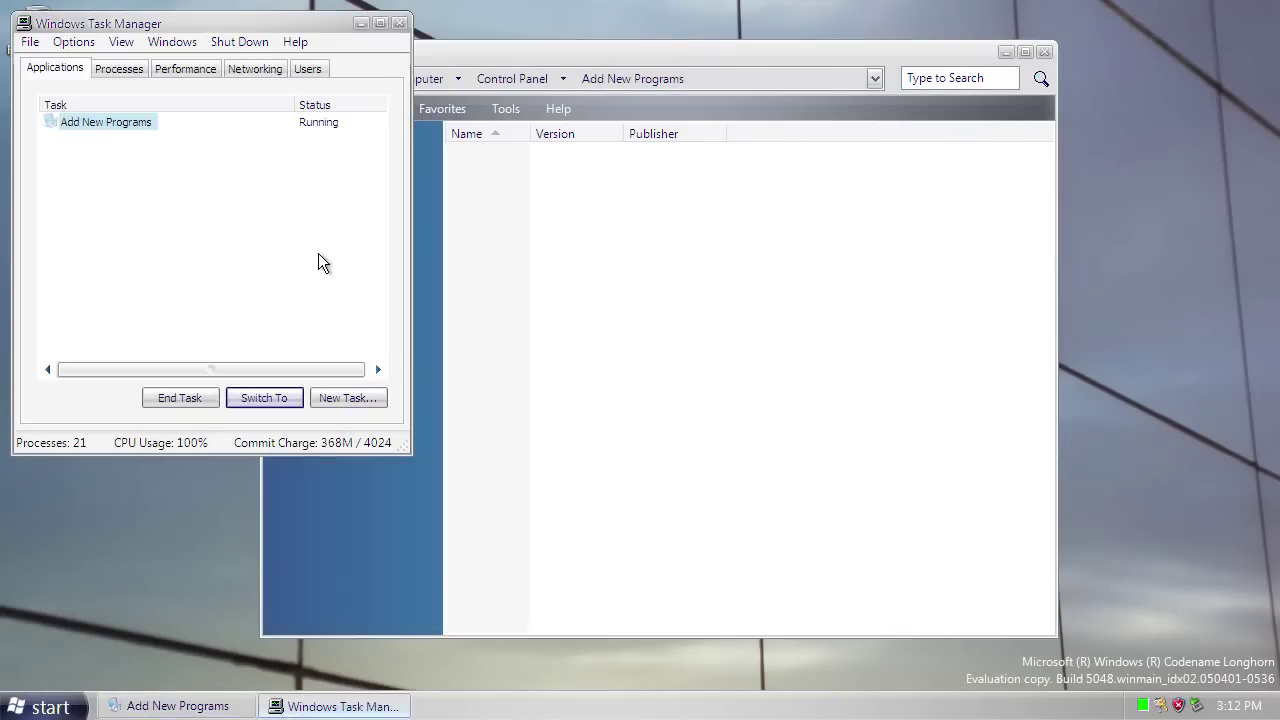
pyautogui.moveTo(223, 24); pyautogui.dragTo(717, 183)
pyautogui.click(892, 182)
# Return to the main Control Panel, scroll it, and close it.
pyautogui.click(521, 79)
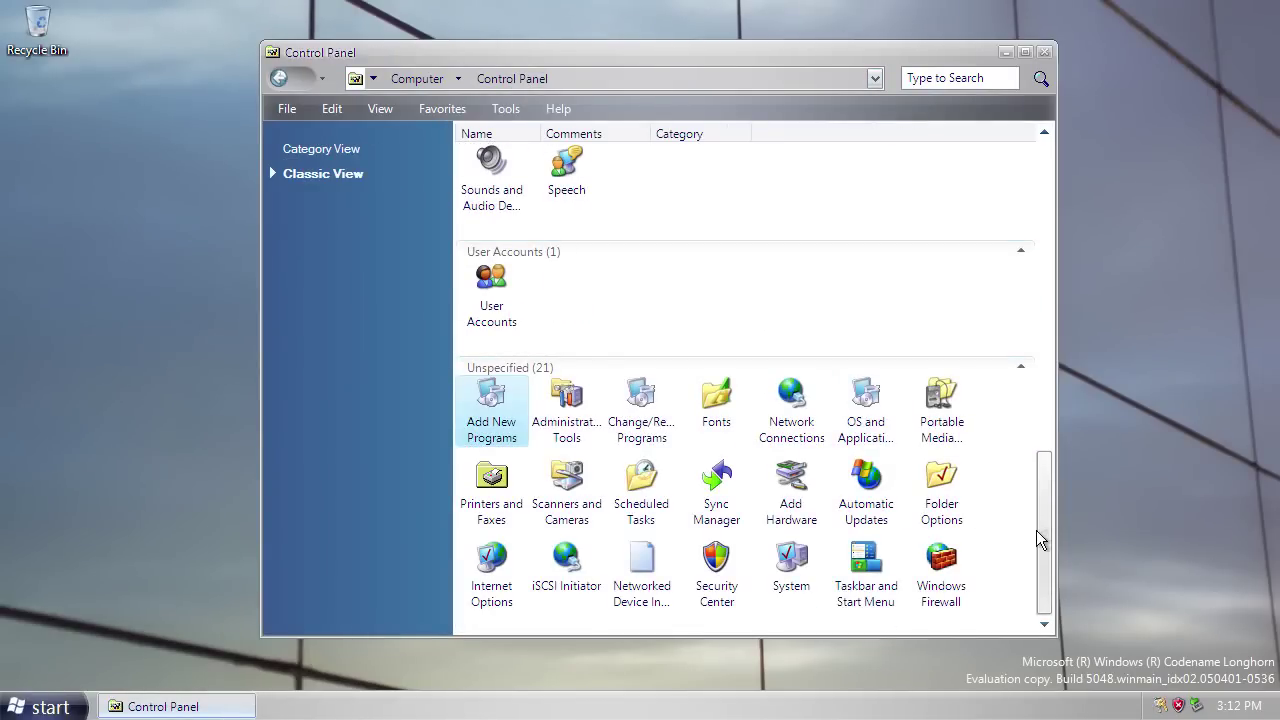
pyautogui.moveTo(1037, 531); pyautogui.dragTo(1078, 172)
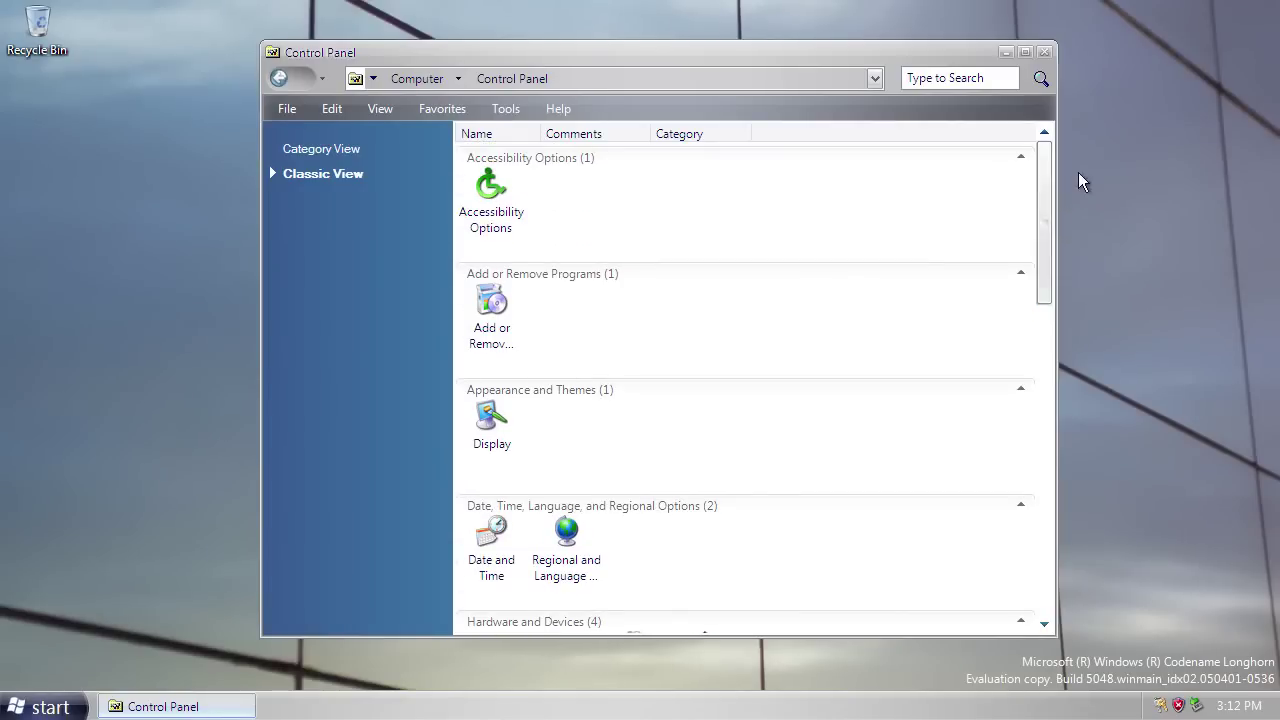
pyautogui.click(1045, 52)
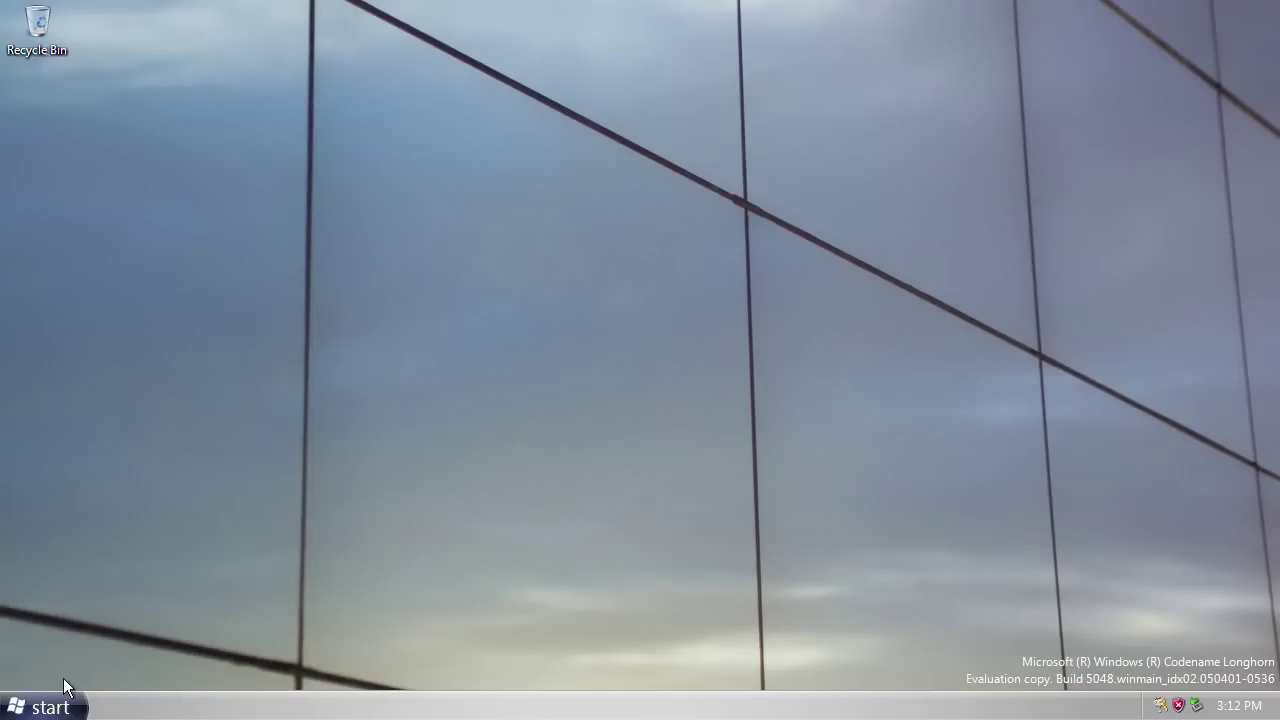
# Open the C:\Windows folder via Start, Computer and Local Disk (C:).
pyautogui.click(50, 707)
pyautogui.click(263, 374)
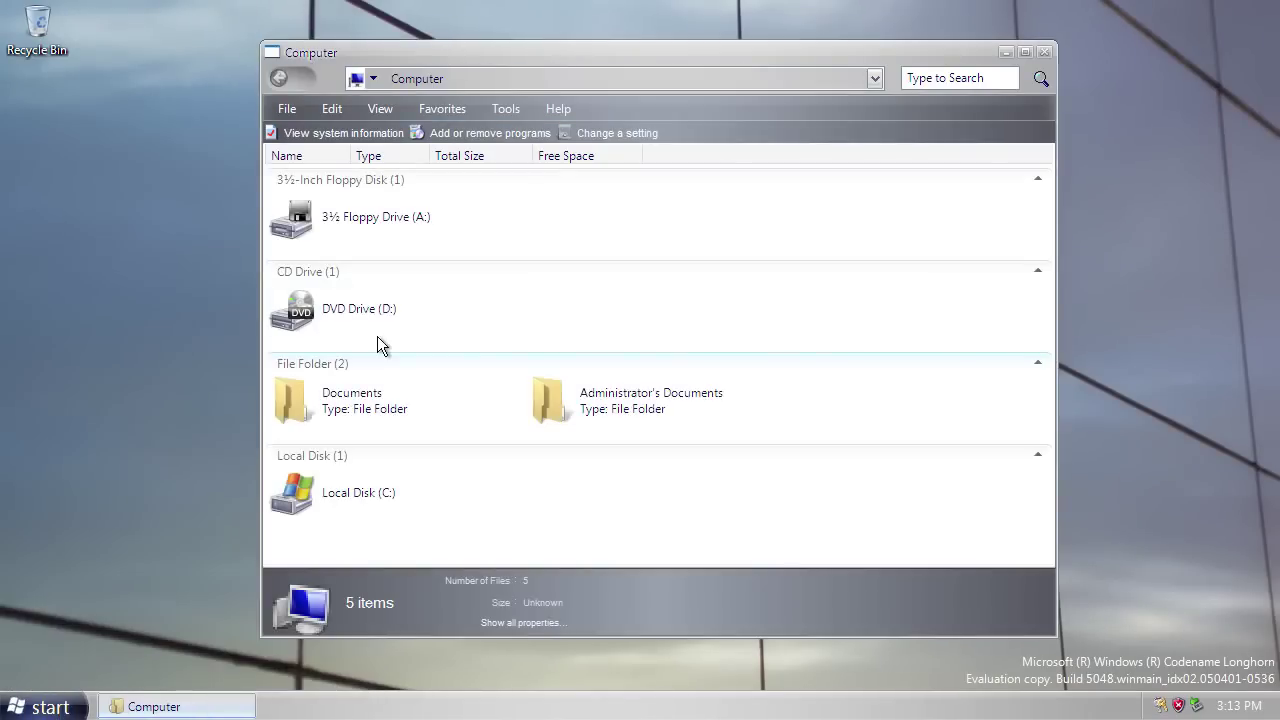
pyautogui.doubleClick(335, 495)
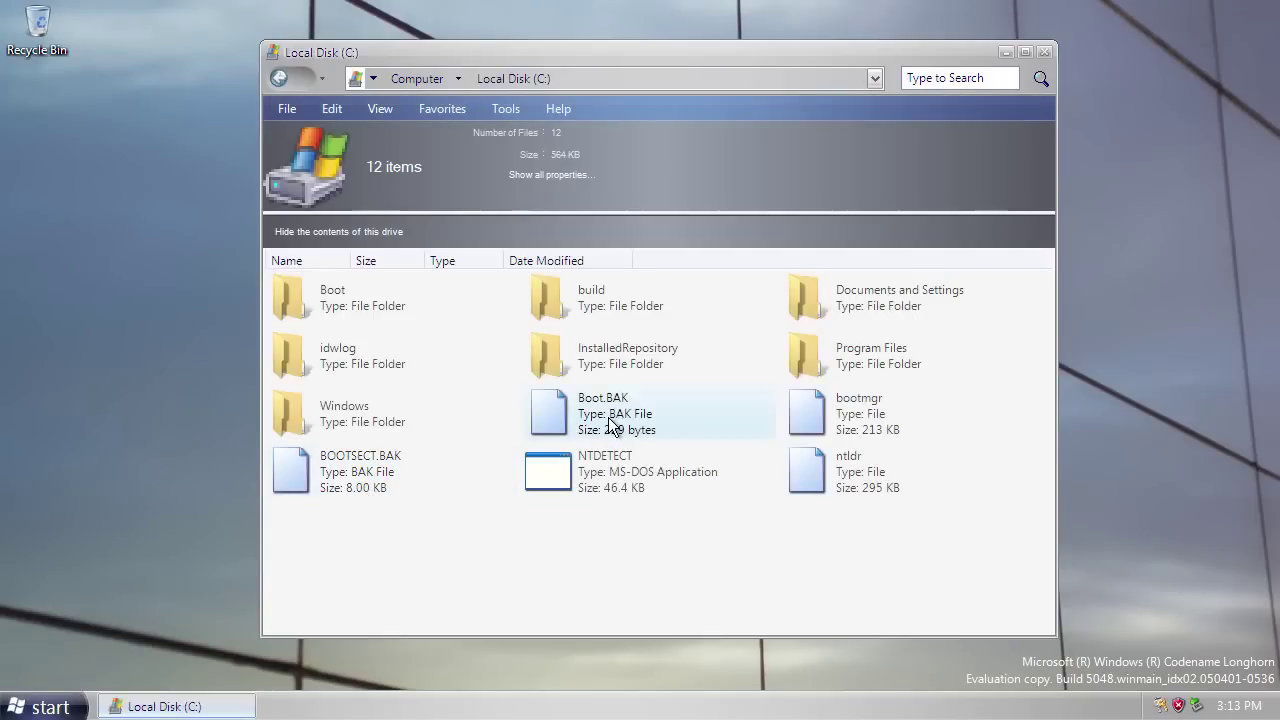
pyautogui.doubleClick(355, 421)
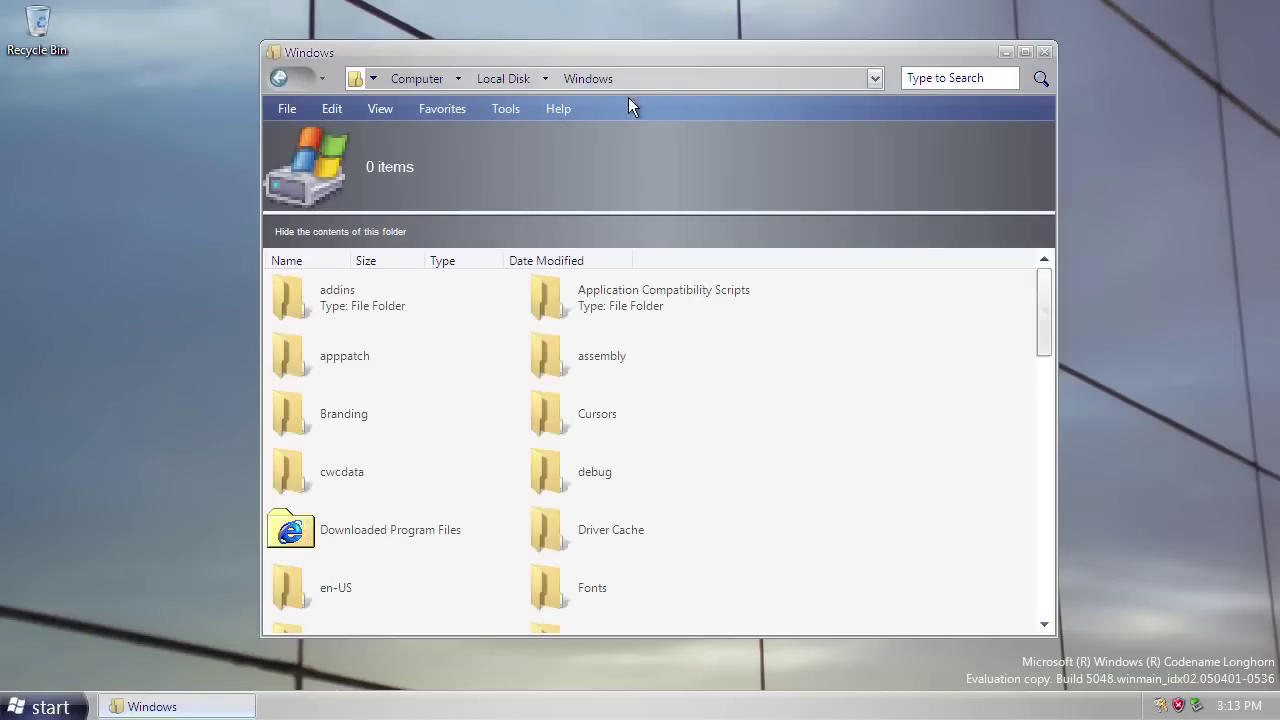
# Enter C:\Windows\system32\wercon.exe in the address bar to run the Event Reporting Console.
pyautogui.click(660, 80)
pyautogui.write('\\syt')
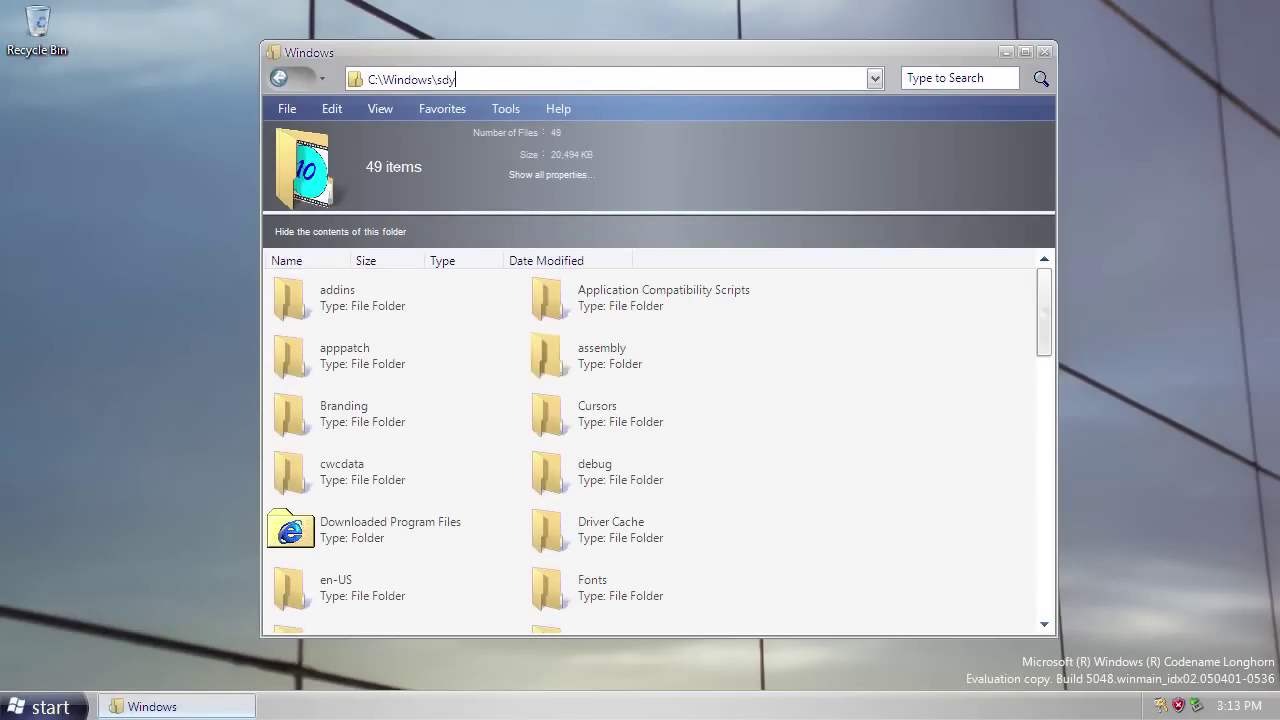
pyautogui.press('BackSpace')
pyautogui.write('st')
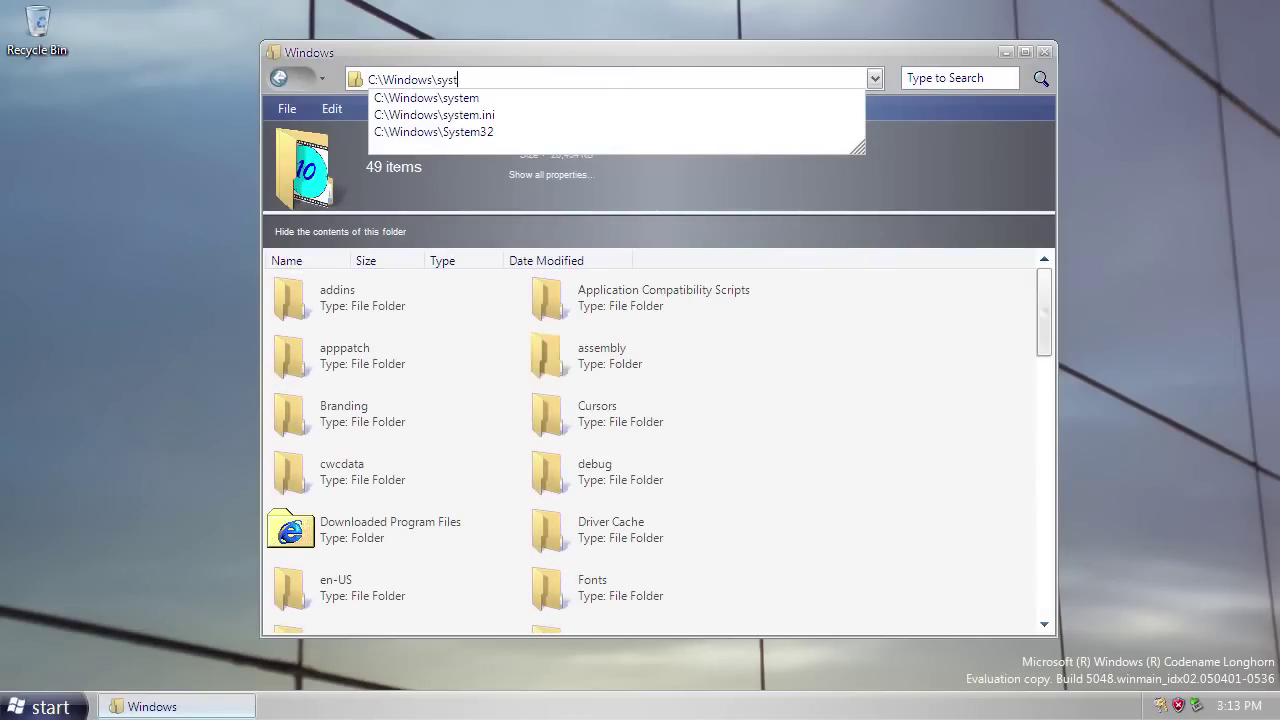
pyautogui.write('em32')
pyautogui.press('BackSpace')
pyautogui.press('BackSpace')
pyautogui.write('32')
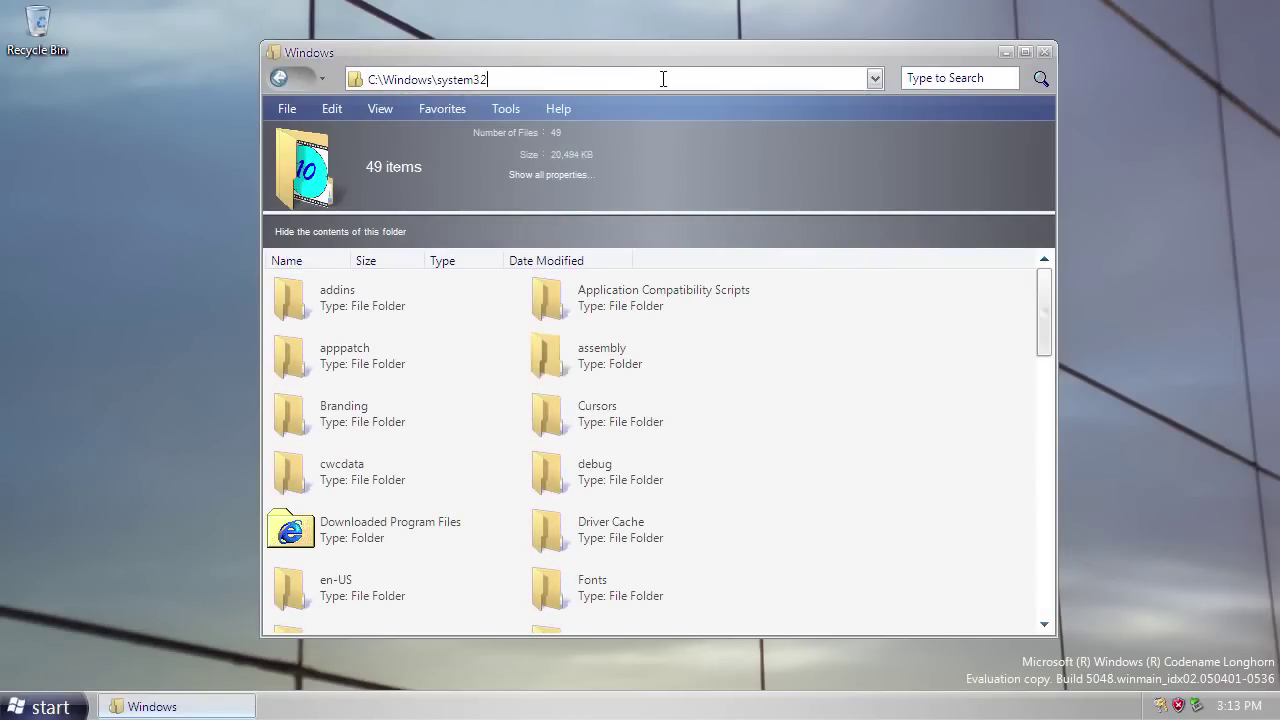
pyautogui.write('\\w')
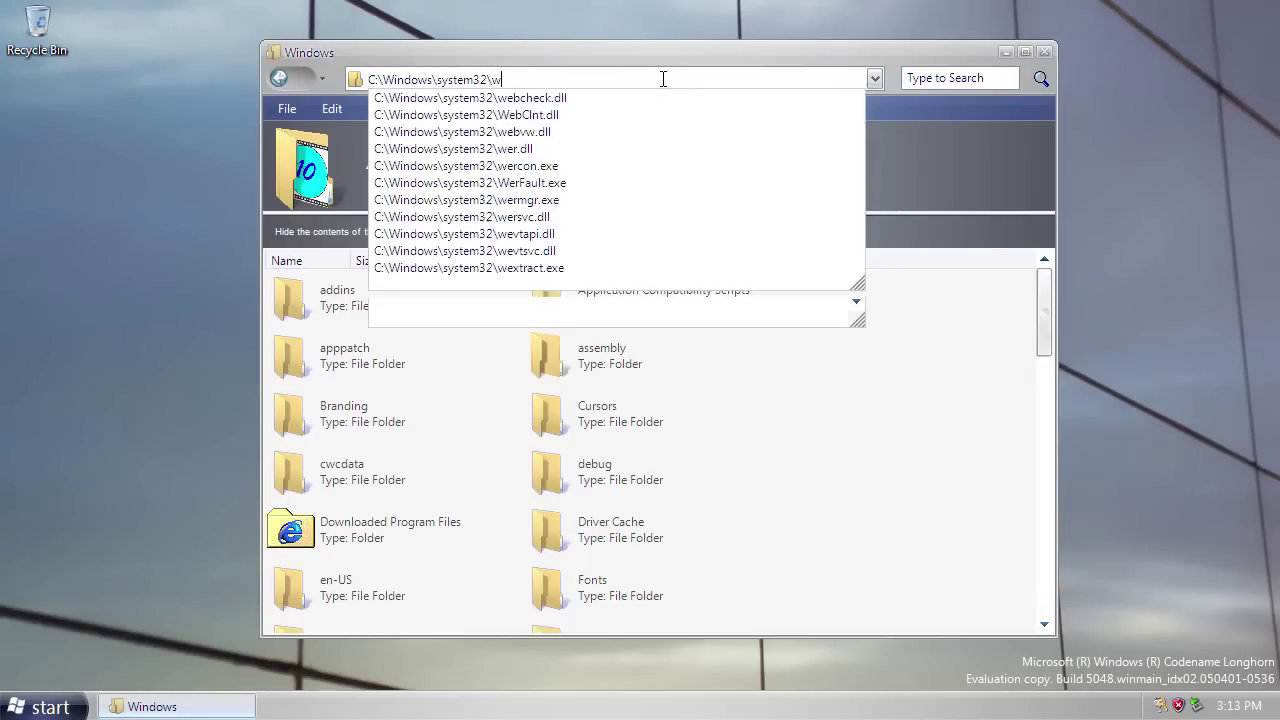
pyautogui.write('ercon.exe')
pyautogui.press('Return')
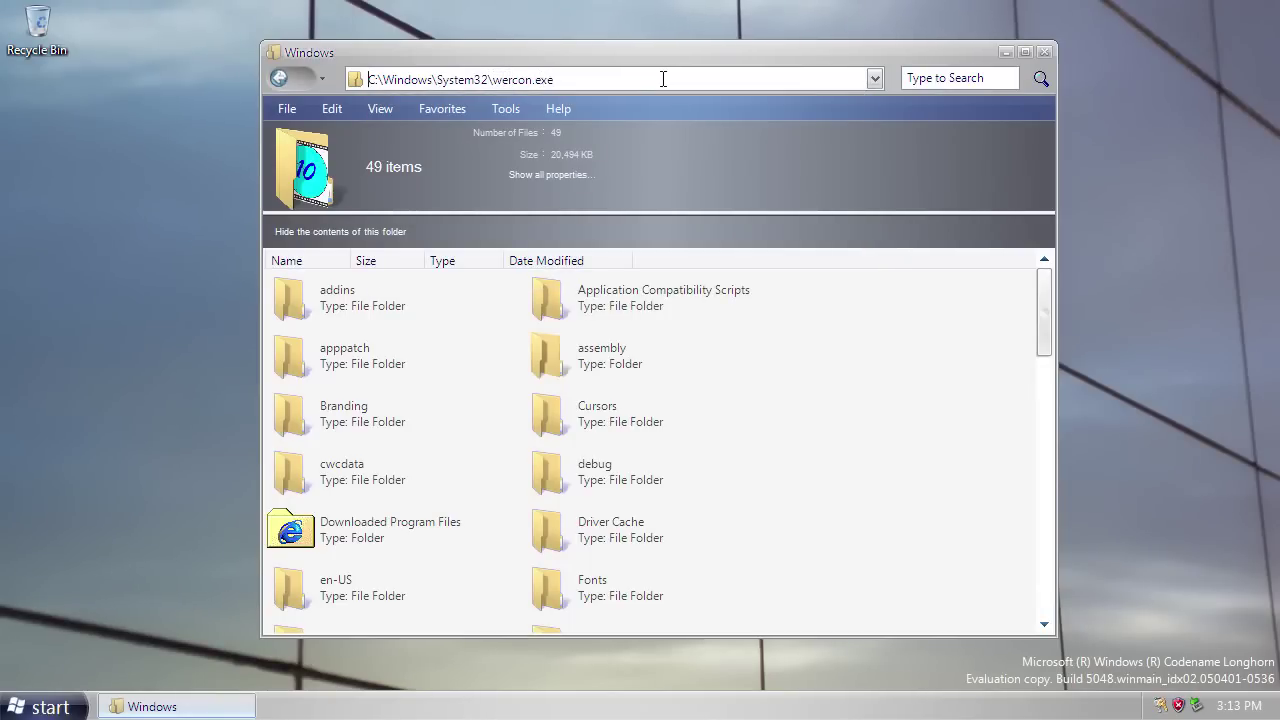
# Close Explorer, centre the console, view problems and solutions, and check for new solutions.
pyautogui.click(1046, 53)
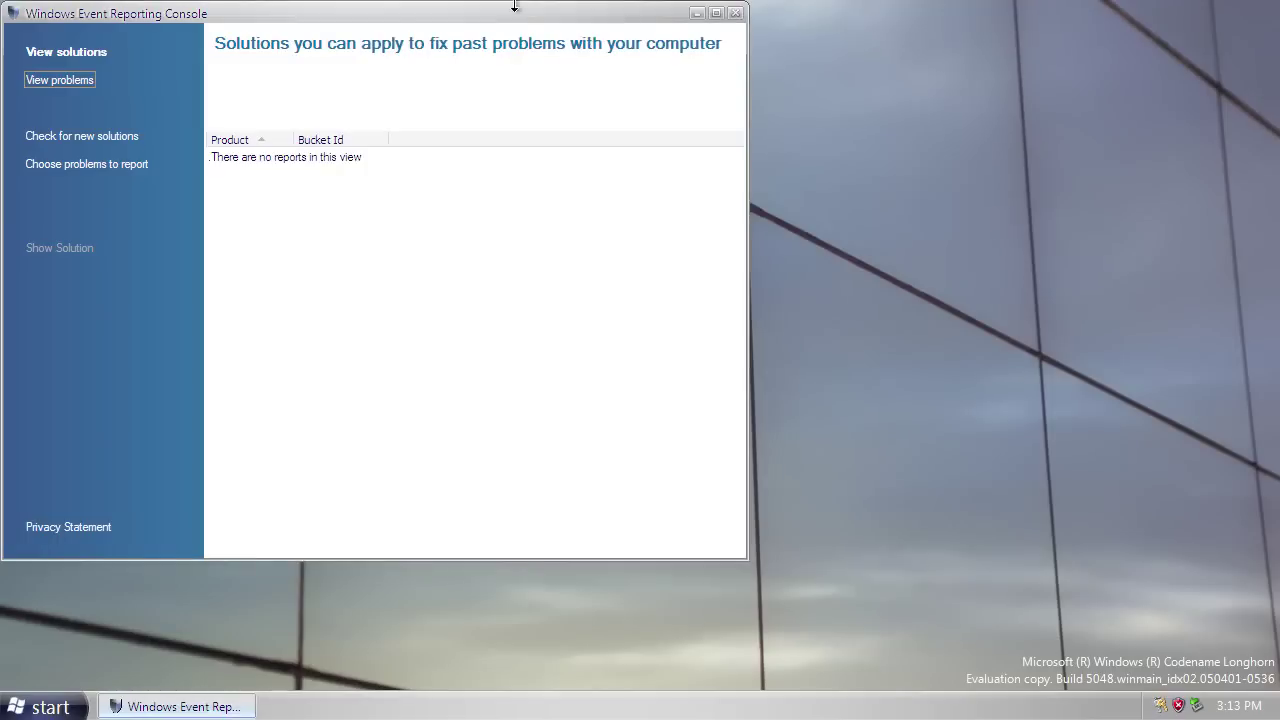
pyautogui.moveTo(520, 11); pyautogui.dragTo(783, 55)
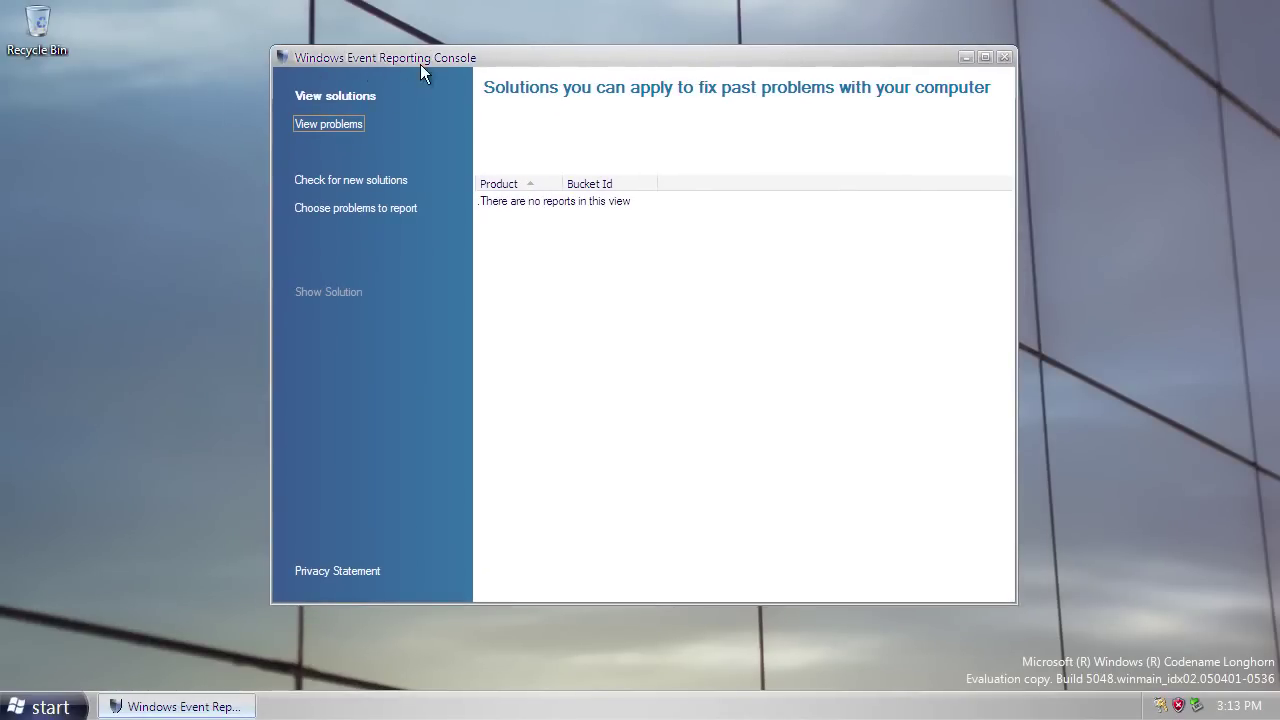
pyautogui.moveTo(744, 56); pyautogui.dragTo(747, 84)
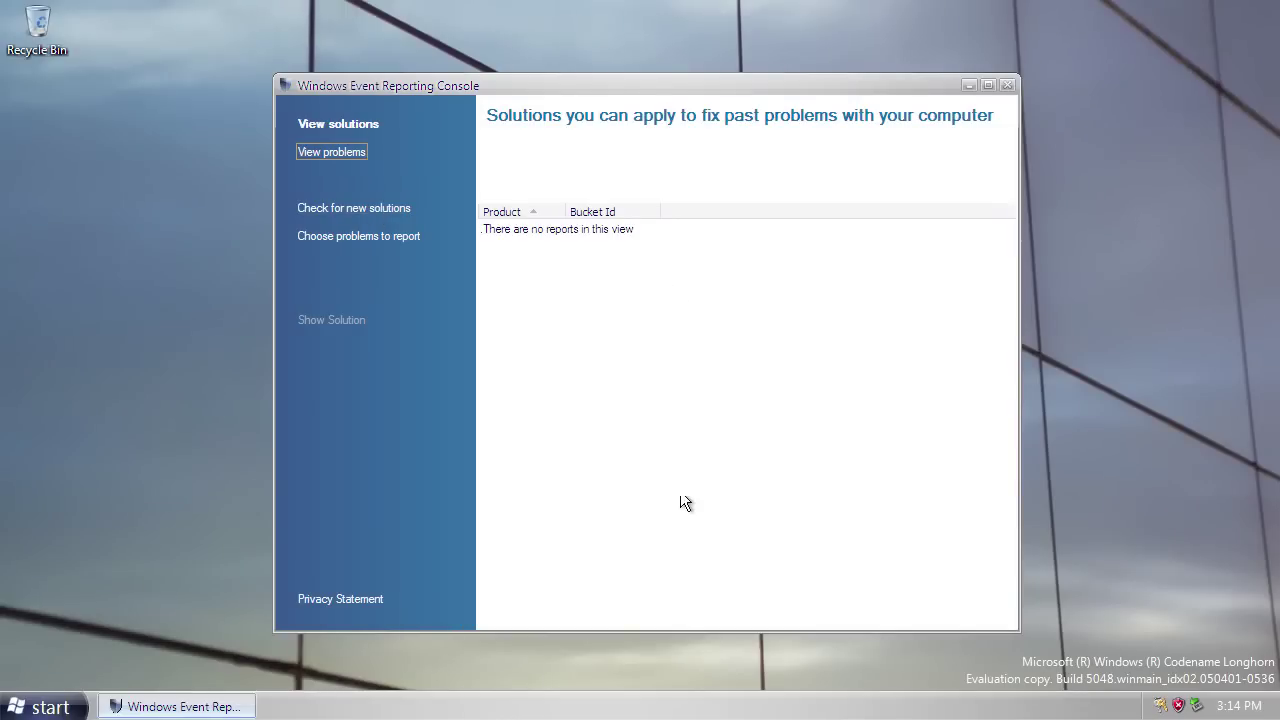
pyautogui.click(338, 152)
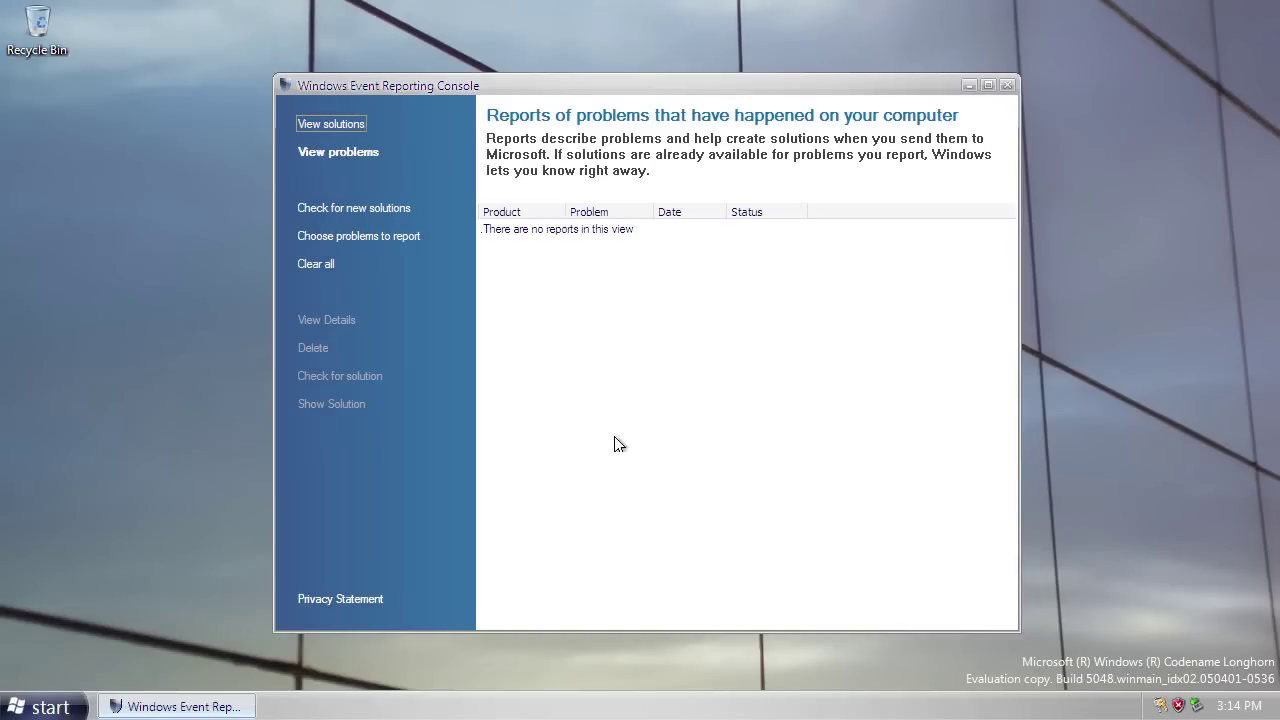
pyautogui.click(331, 124)
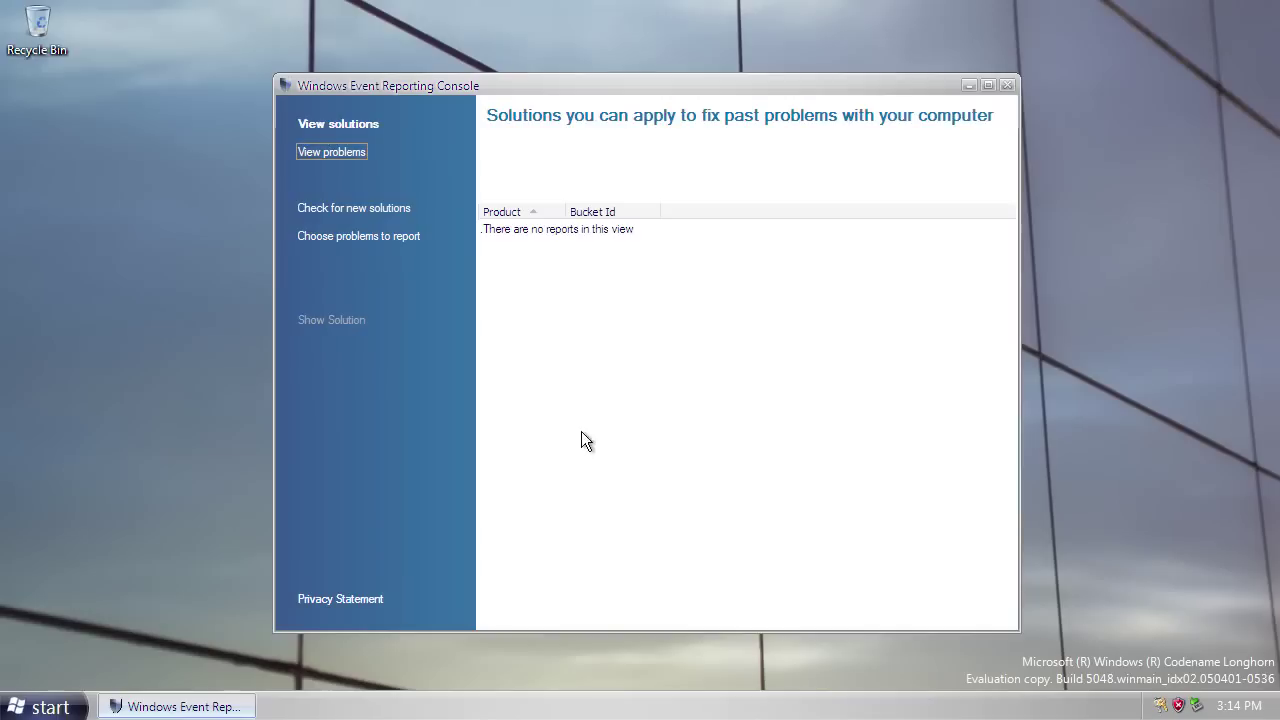
pyautogui.click(392, 209)
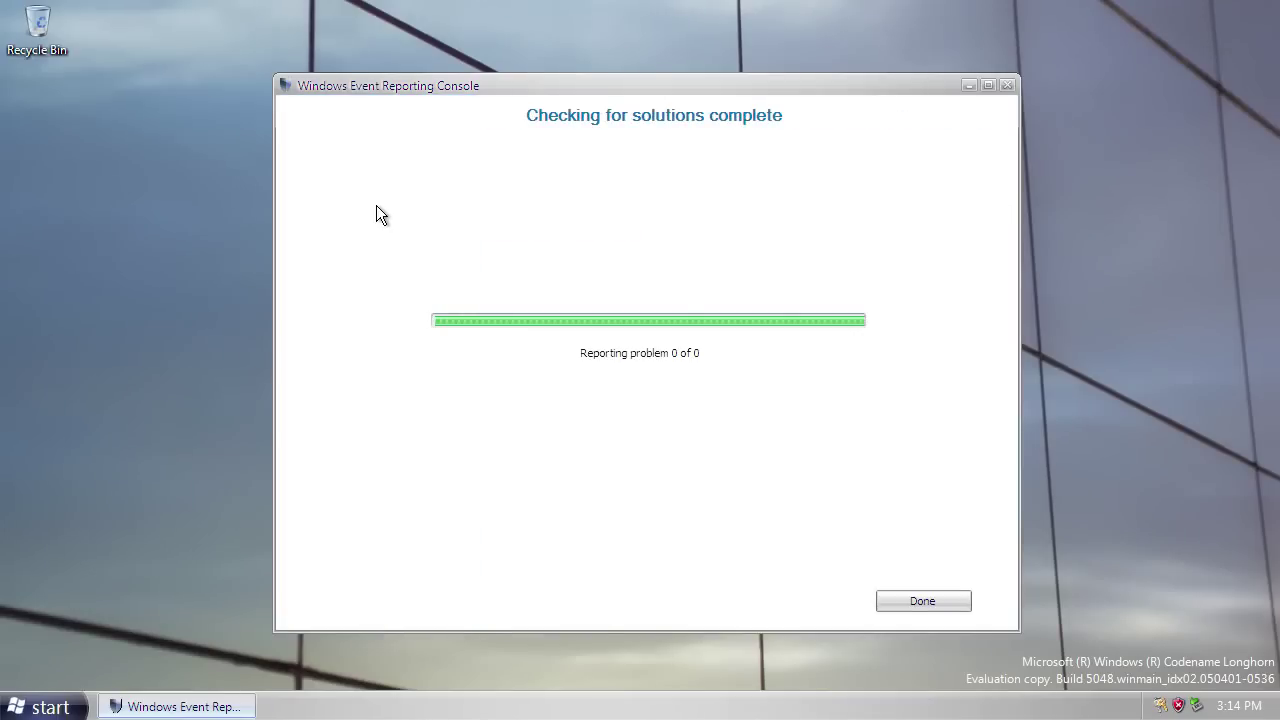
pyautogui.click(894, 593)
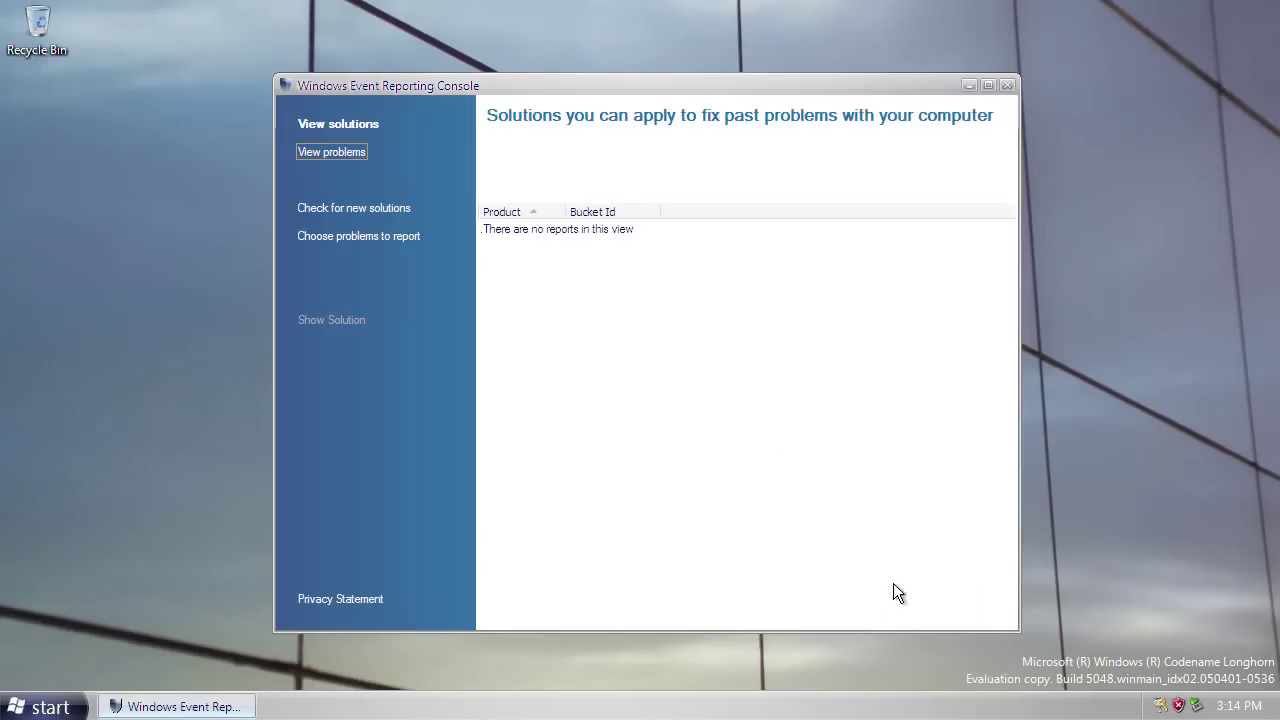
# Try sending problem reports, acknowledge that none are selected, and cancel out.
pyautogui.click(358, 237)
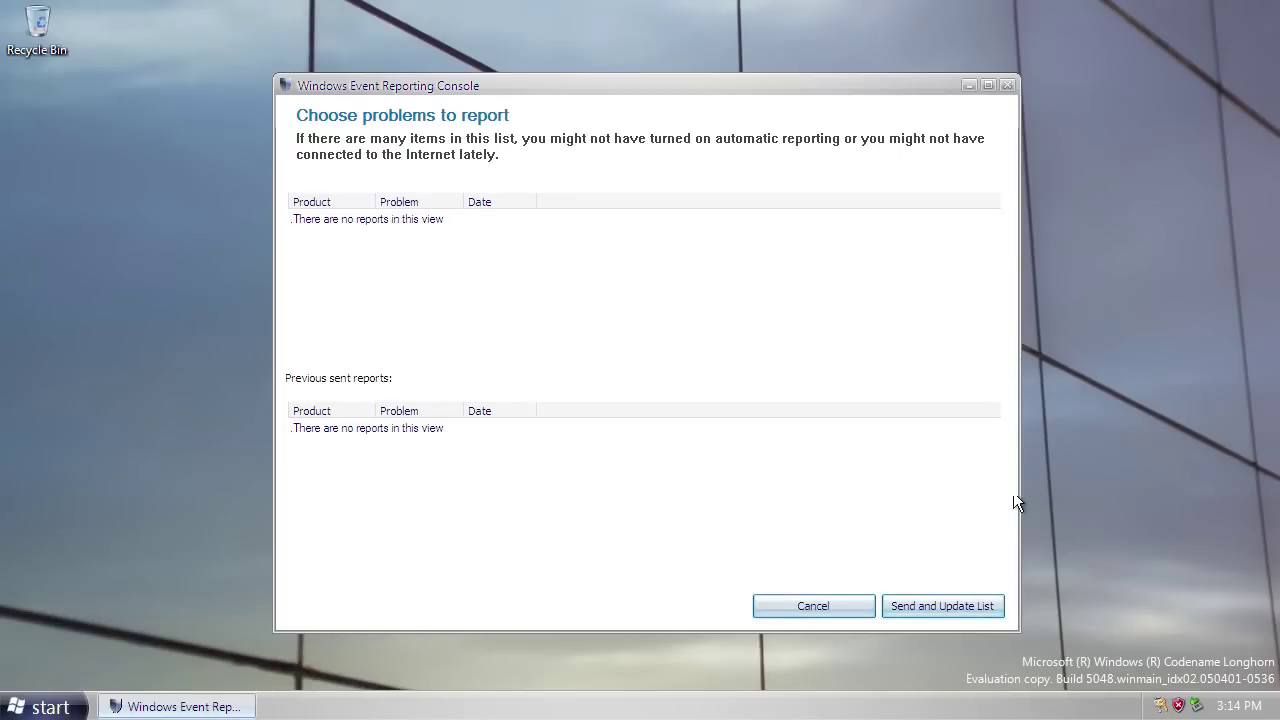
pyautogui.click(930, 598)
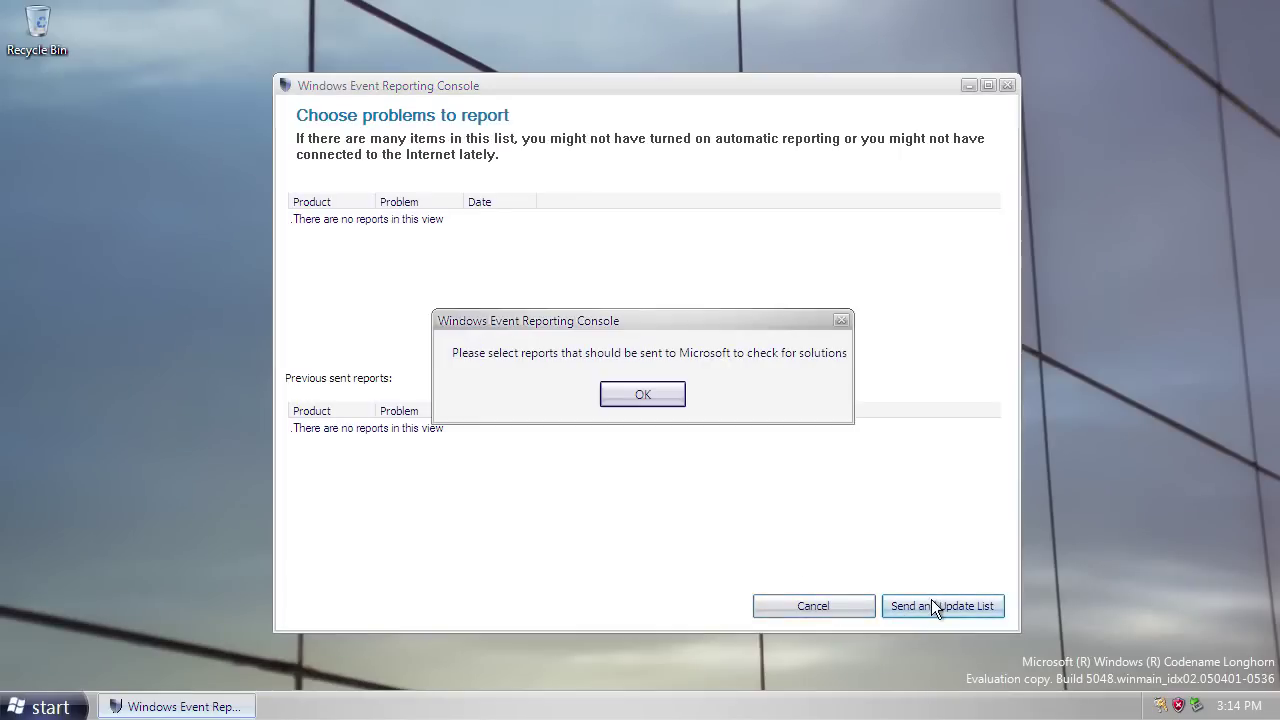
pyautogui.click(686, 393)
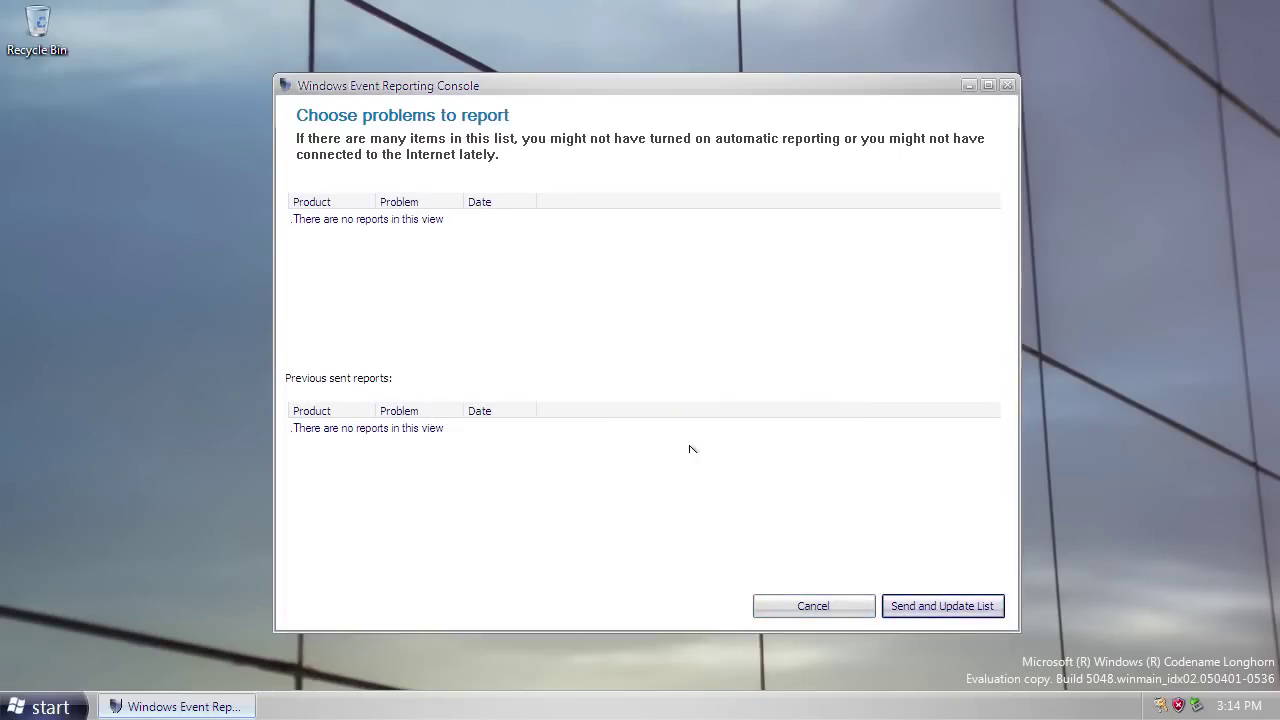
pyautogui.click(812, 608)
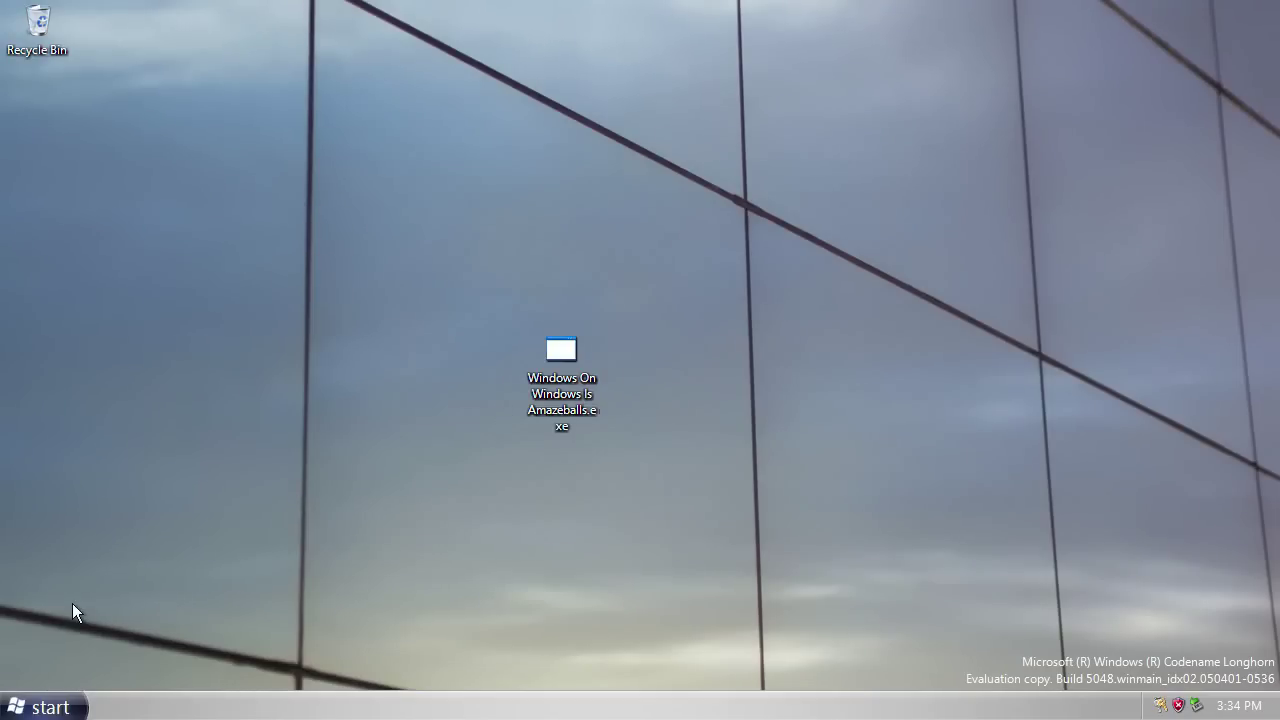
# Choose Shut Down from the Start menu and confirm it with OK.
pyautogui.click(42, 707)
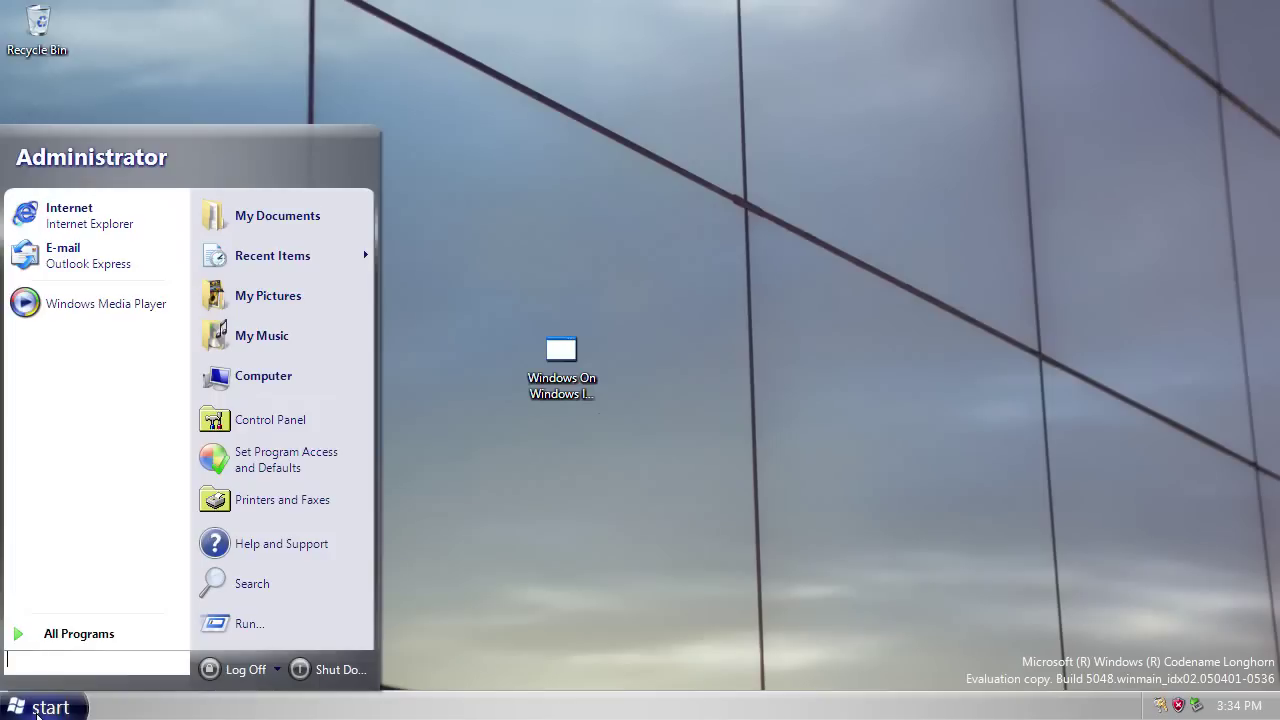
pyautogui.click(326, 670)
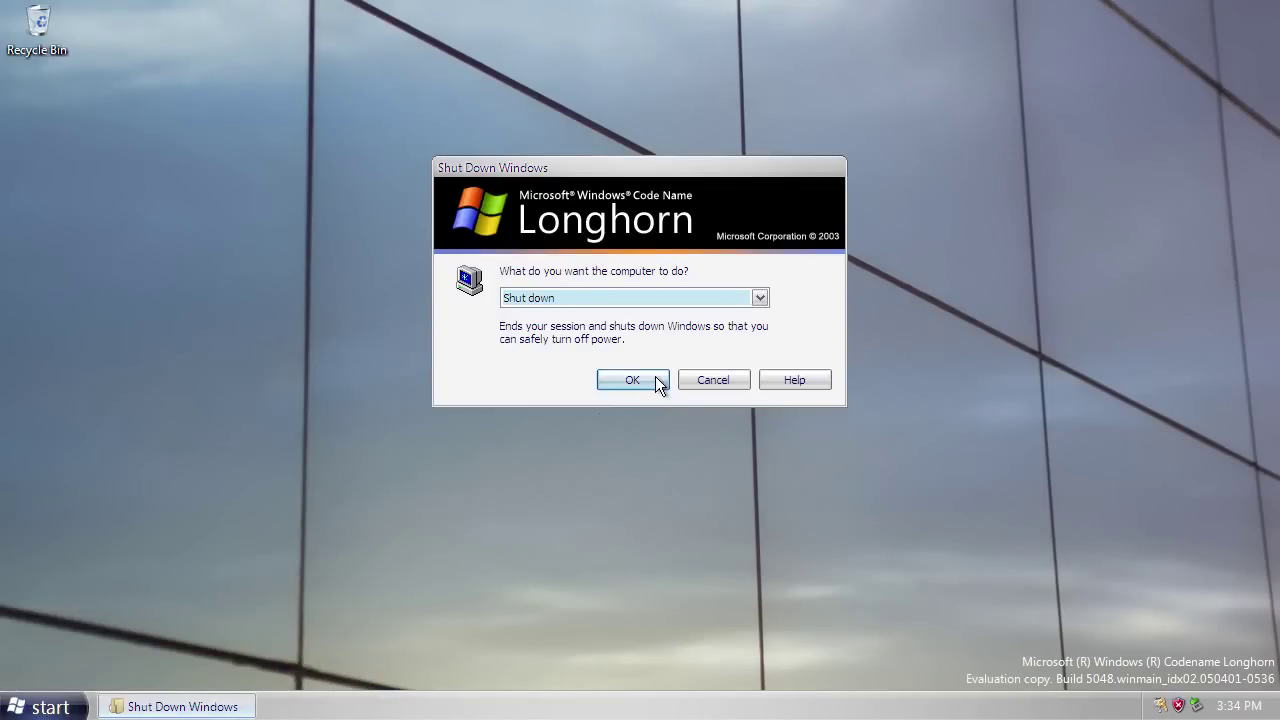
pyautogui.click(656, 380)
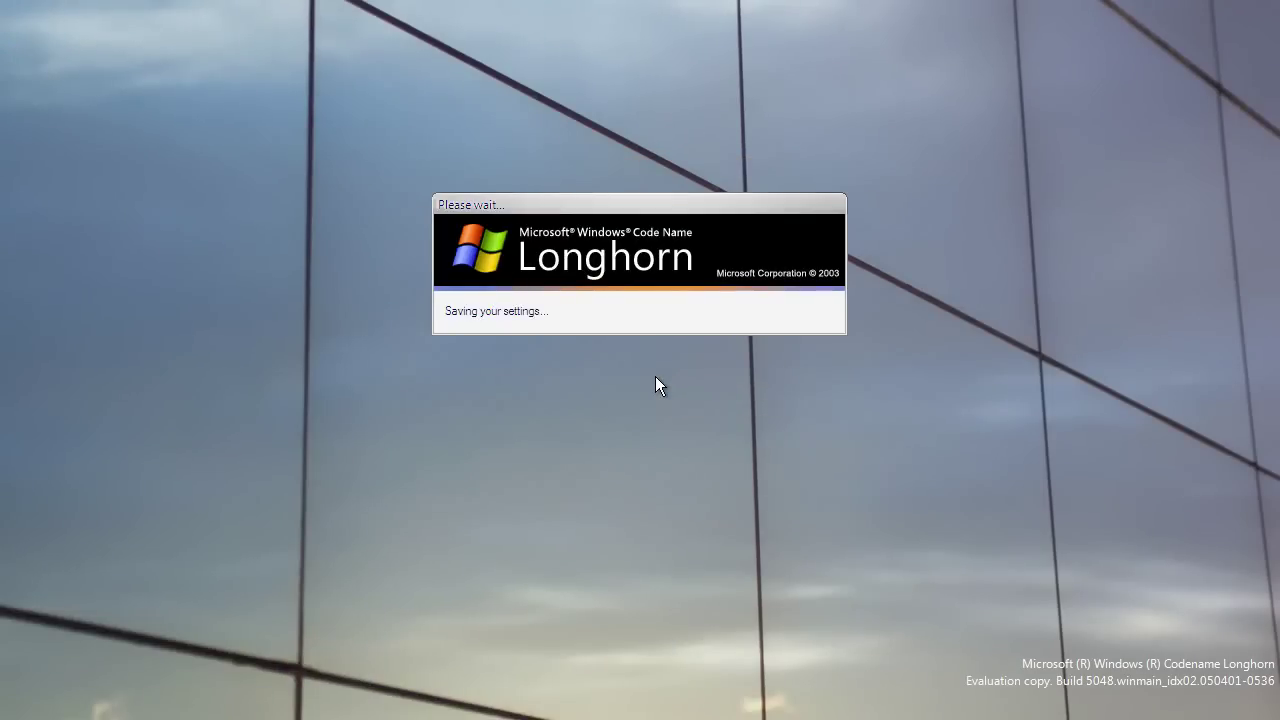